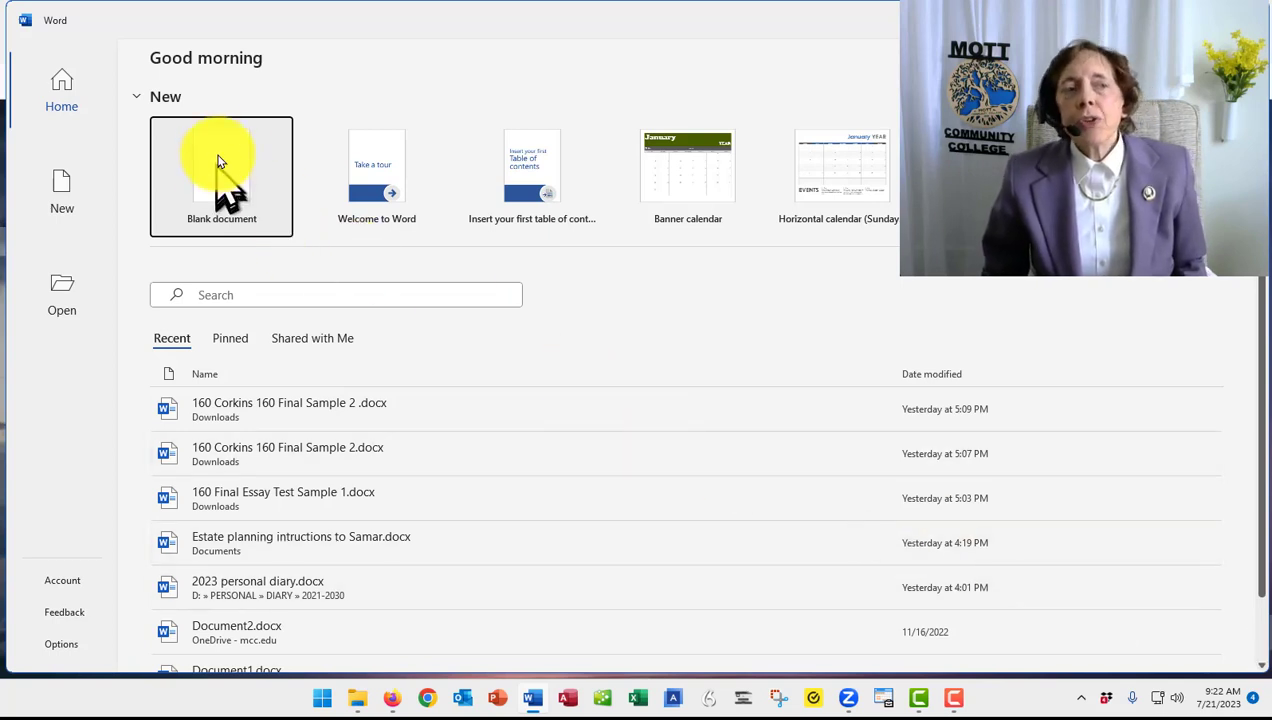
# Create a blank document, dismiss the Widgets panel, and zoom the page to 180%.
pyautogui.click(218, 200)
pyautogui.press('super+w')
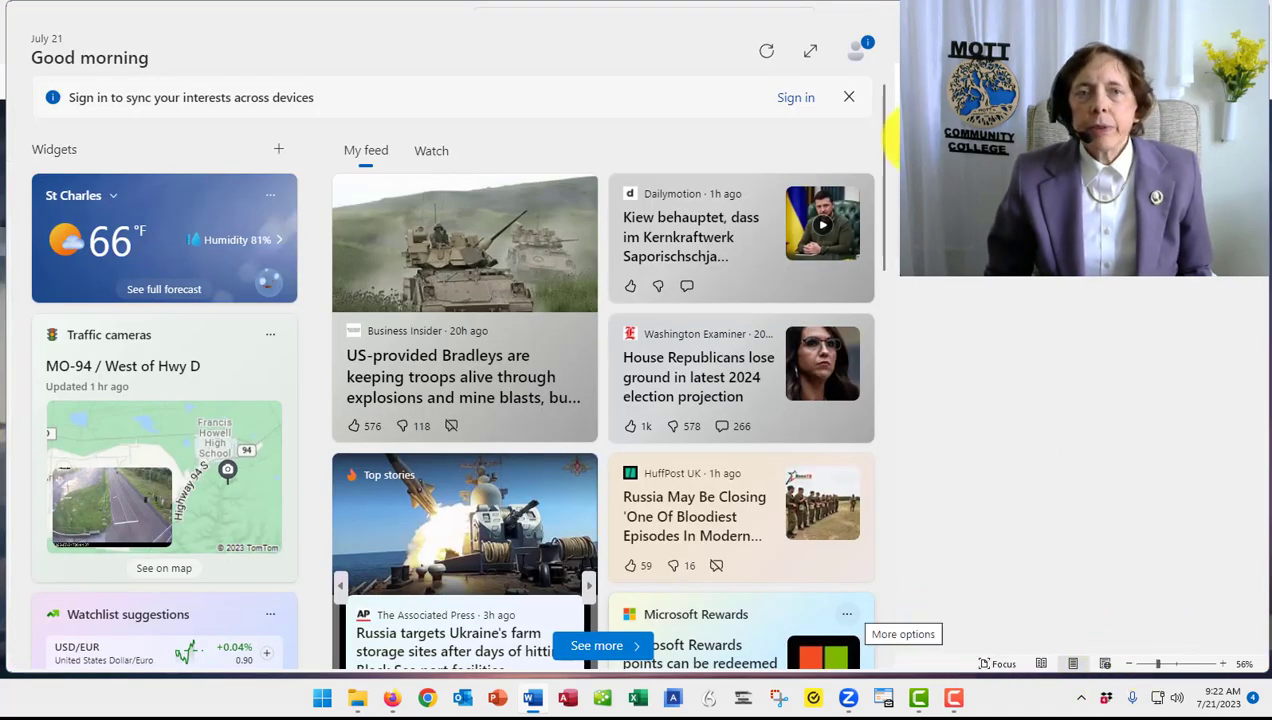
pyautogui.click(1187, 672)
pyautogui.click(1183, 665)
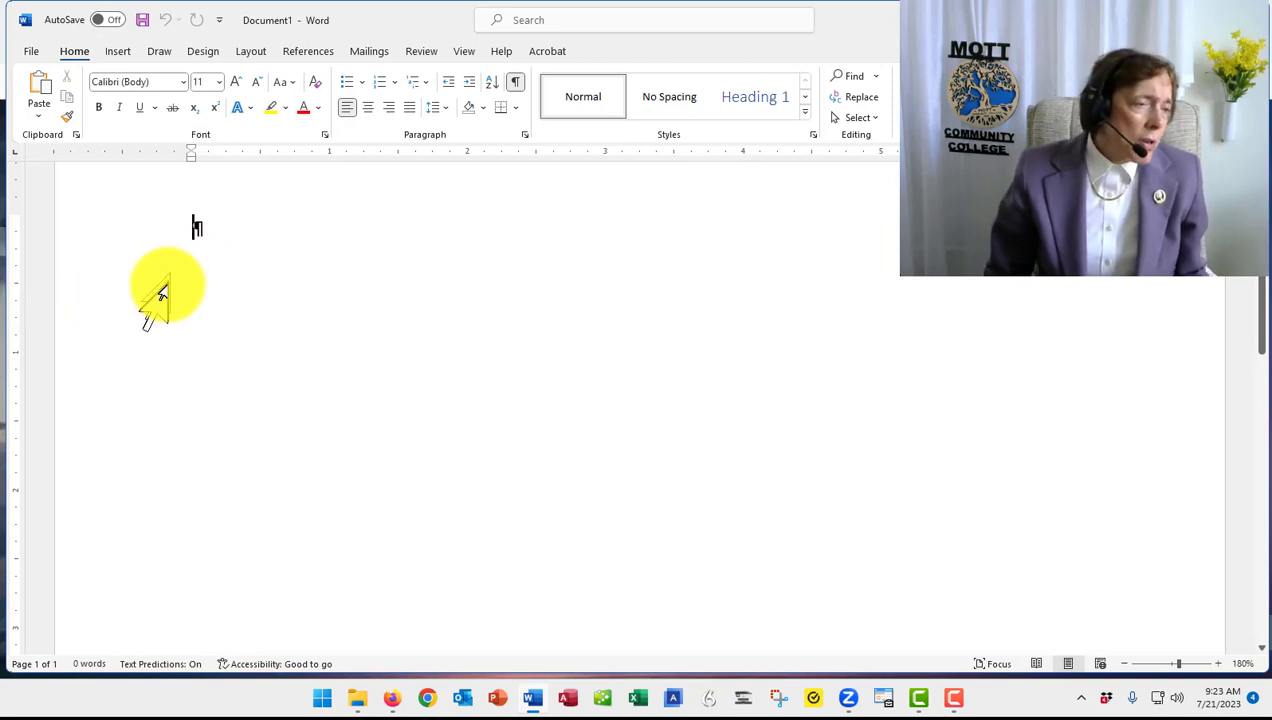
# Add empty paragraphs at the top of the page and give them the No Spacing style.
pyautogui.press('Return')
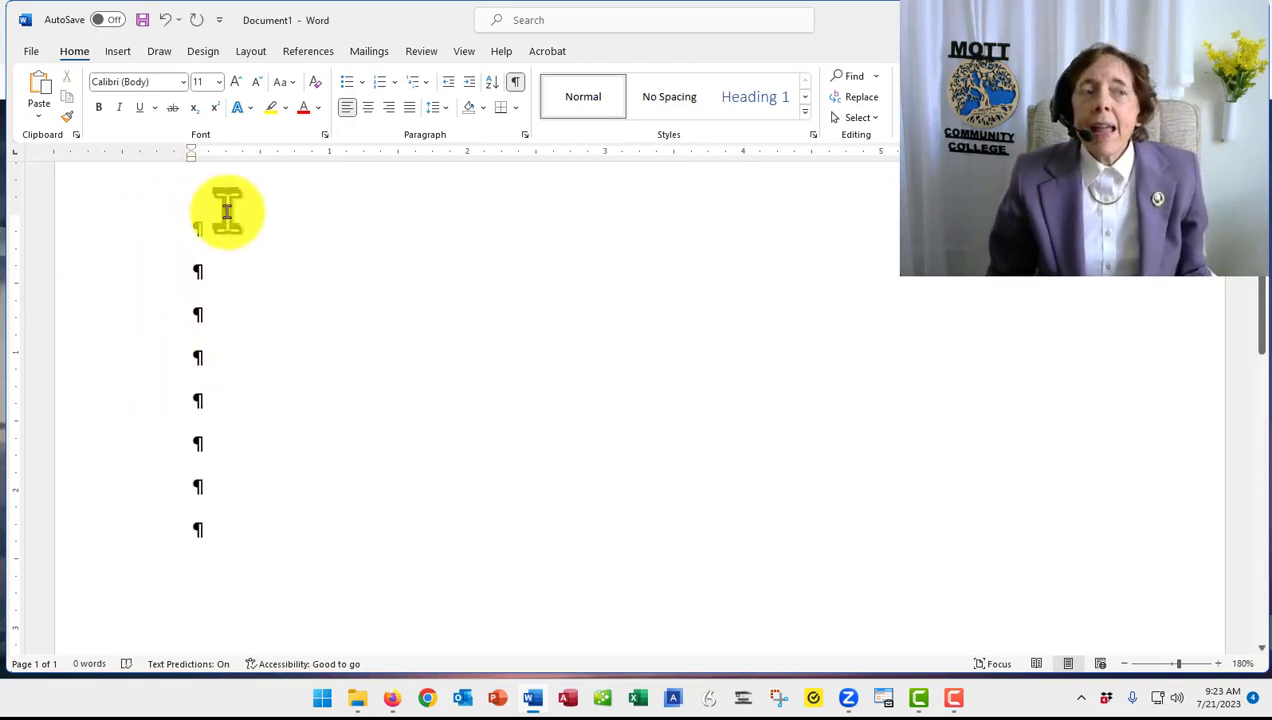
pyautogui.click(650, 100)
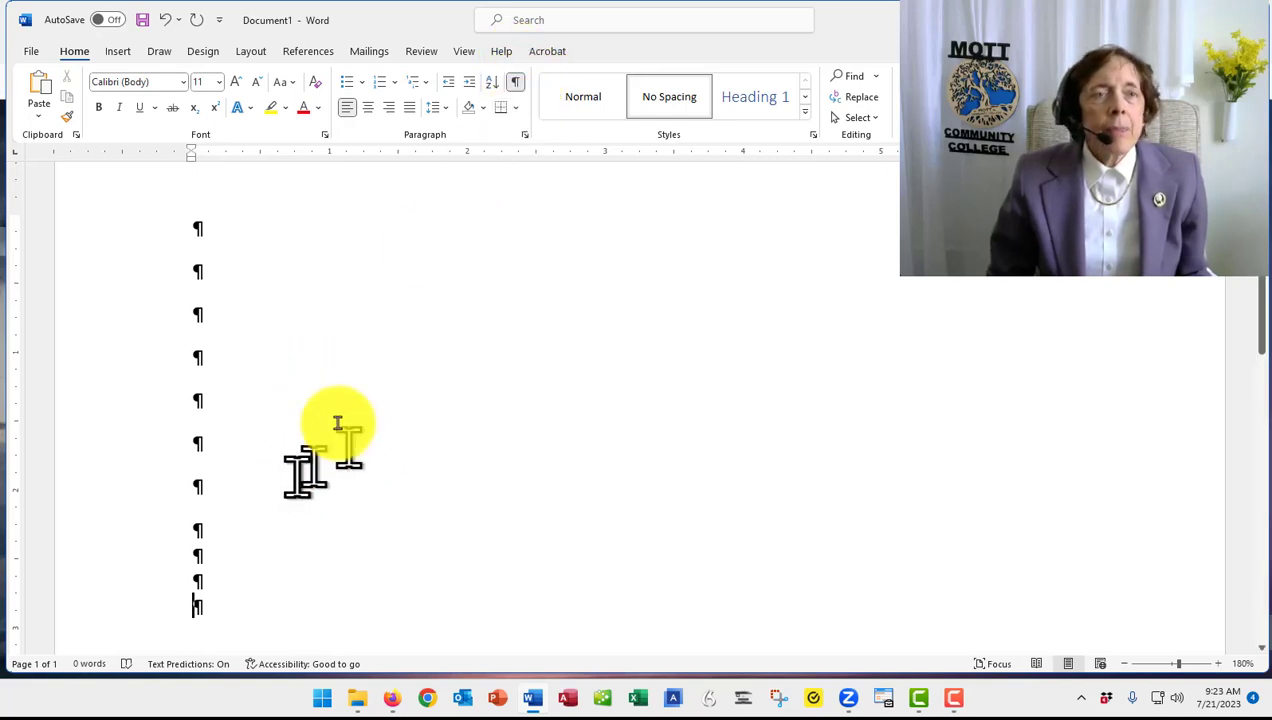
# Type a bold, centred 36-pt title 'About' with the author's name, then reset the next line to Normal.
pyautogui.click(366, 108)
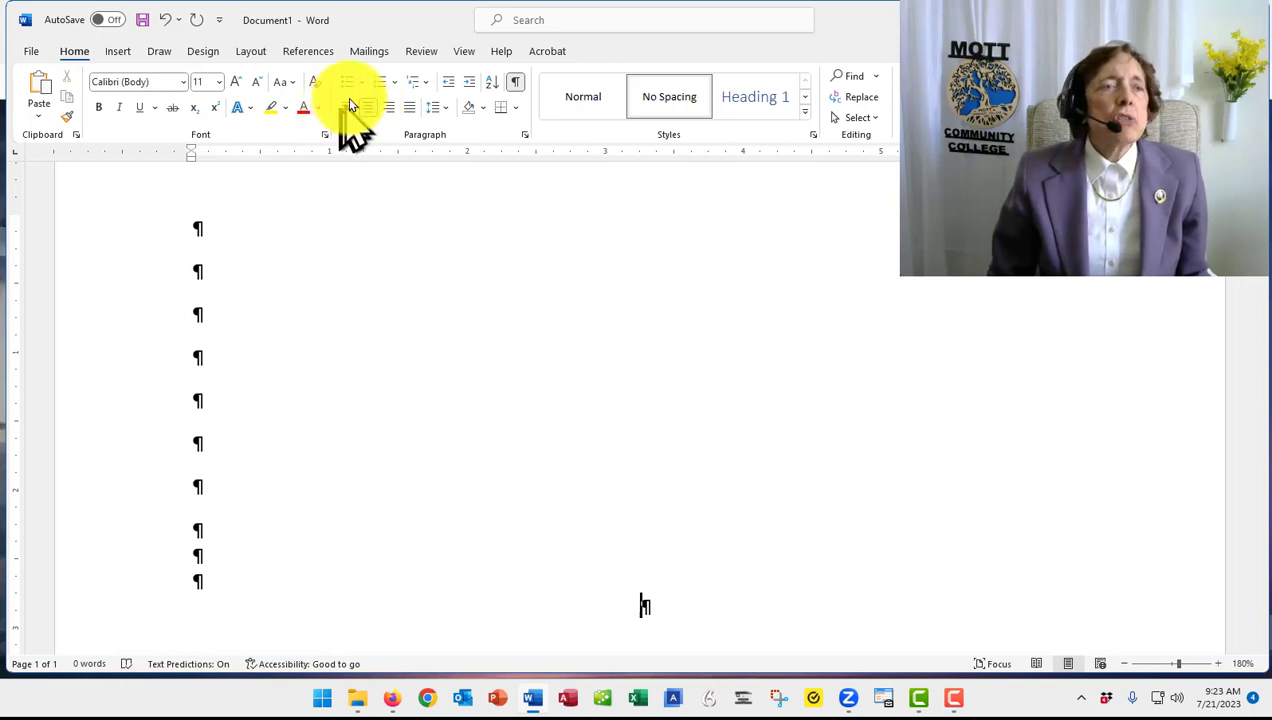
pyautogui.click(97, 108)
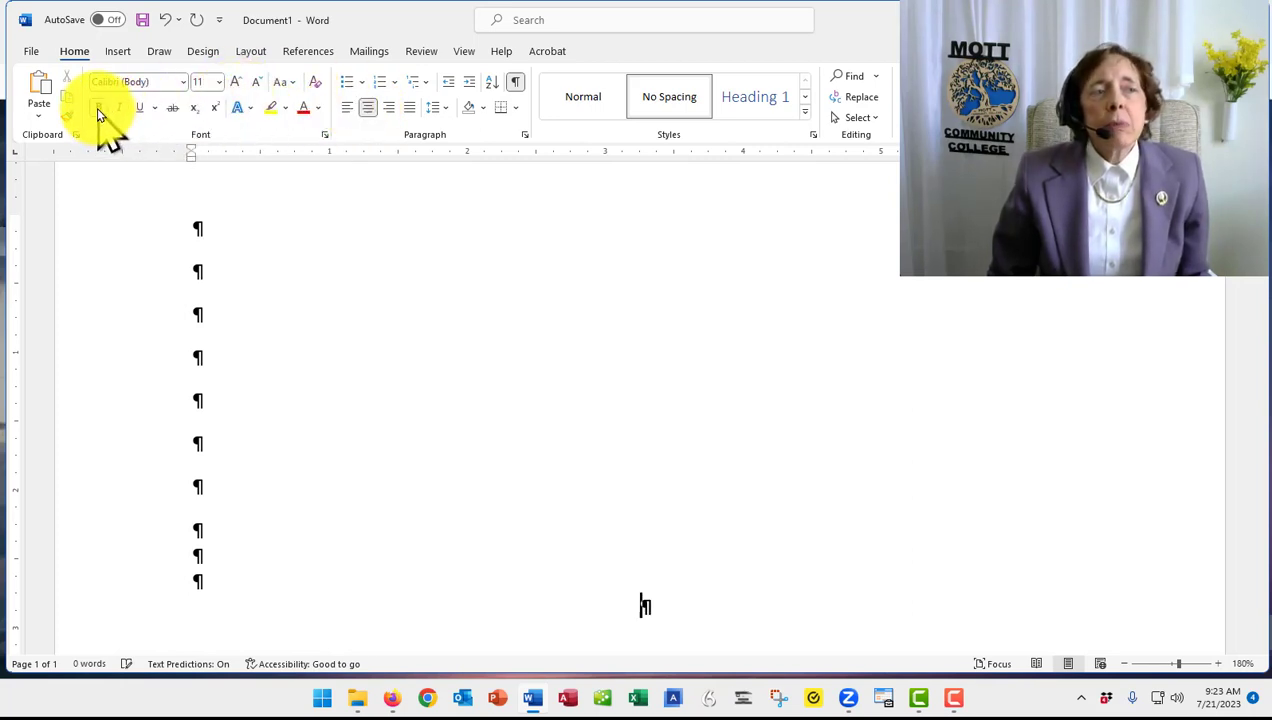
pyautogui.click(219, 83)
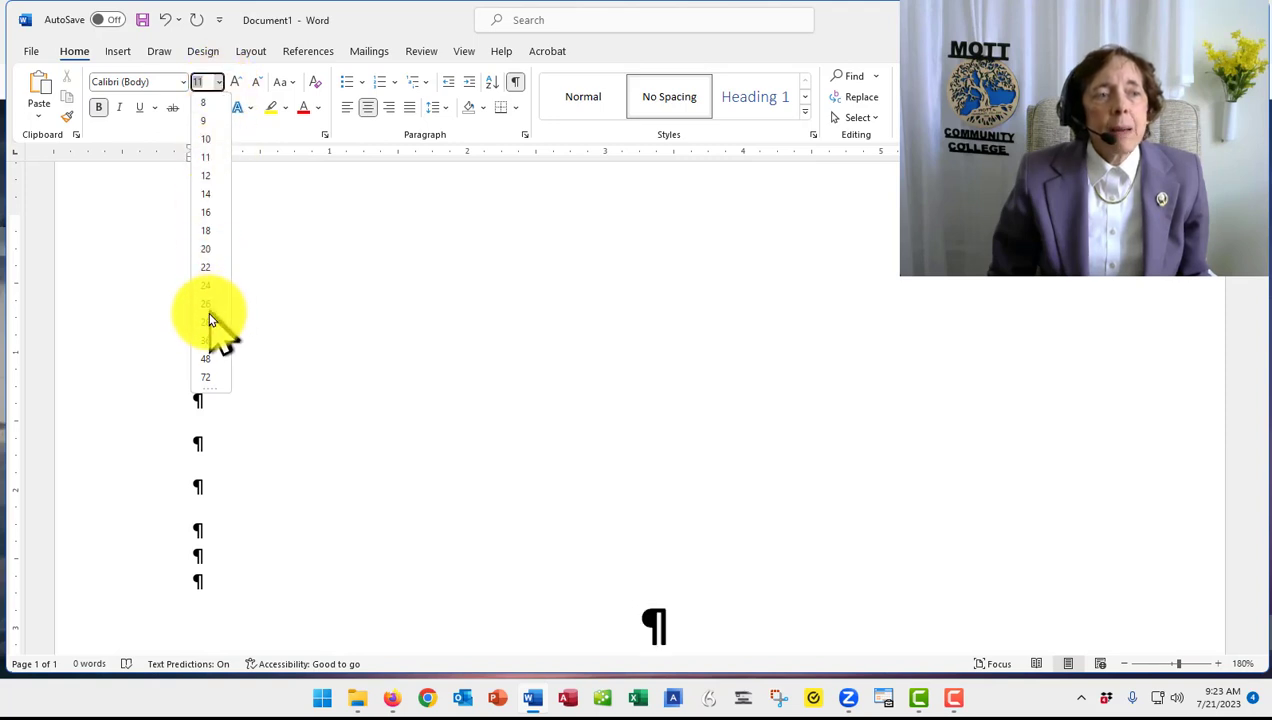
pyautogui.click(215, 340)
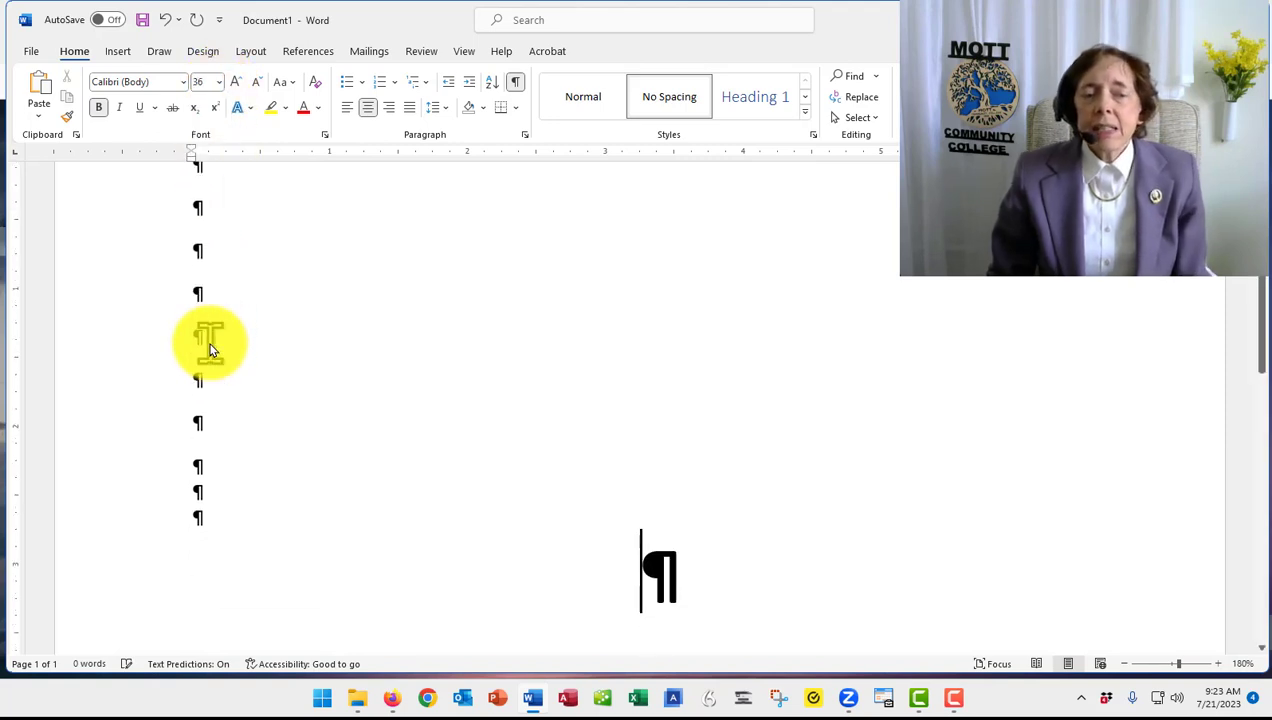
pyautogui.write('About LindaLee')
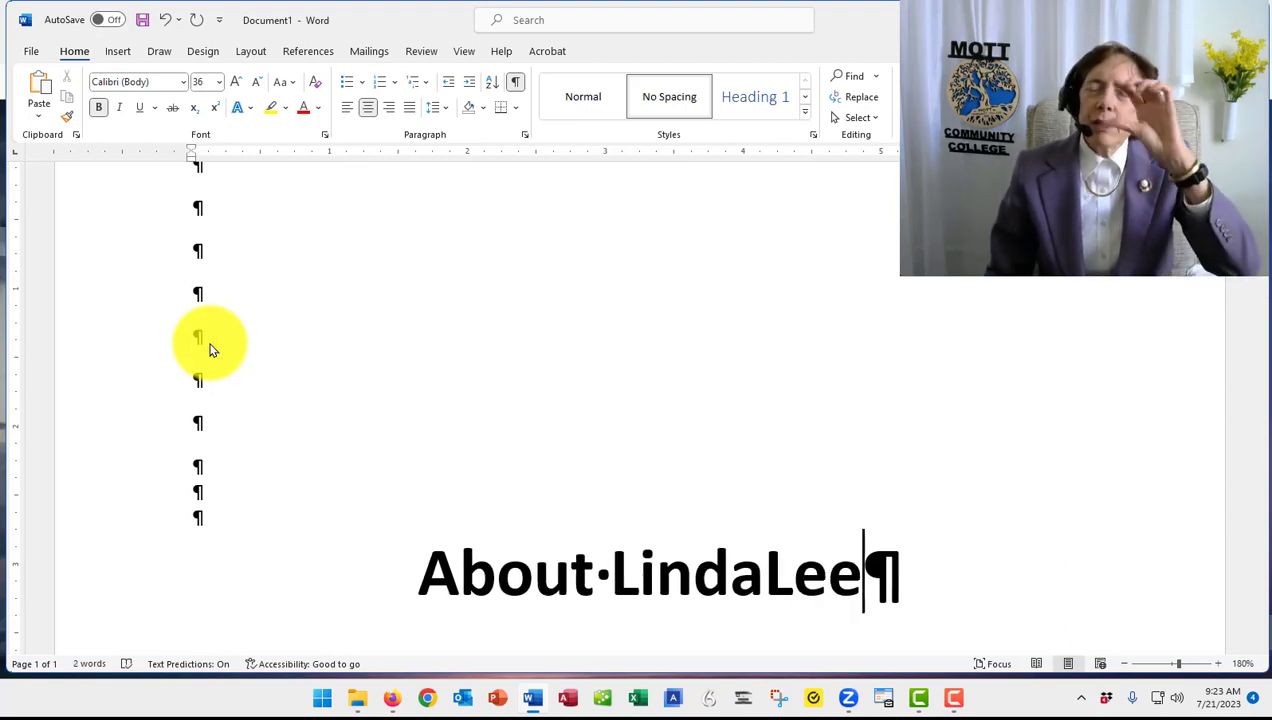
pyautogui.press('Return')
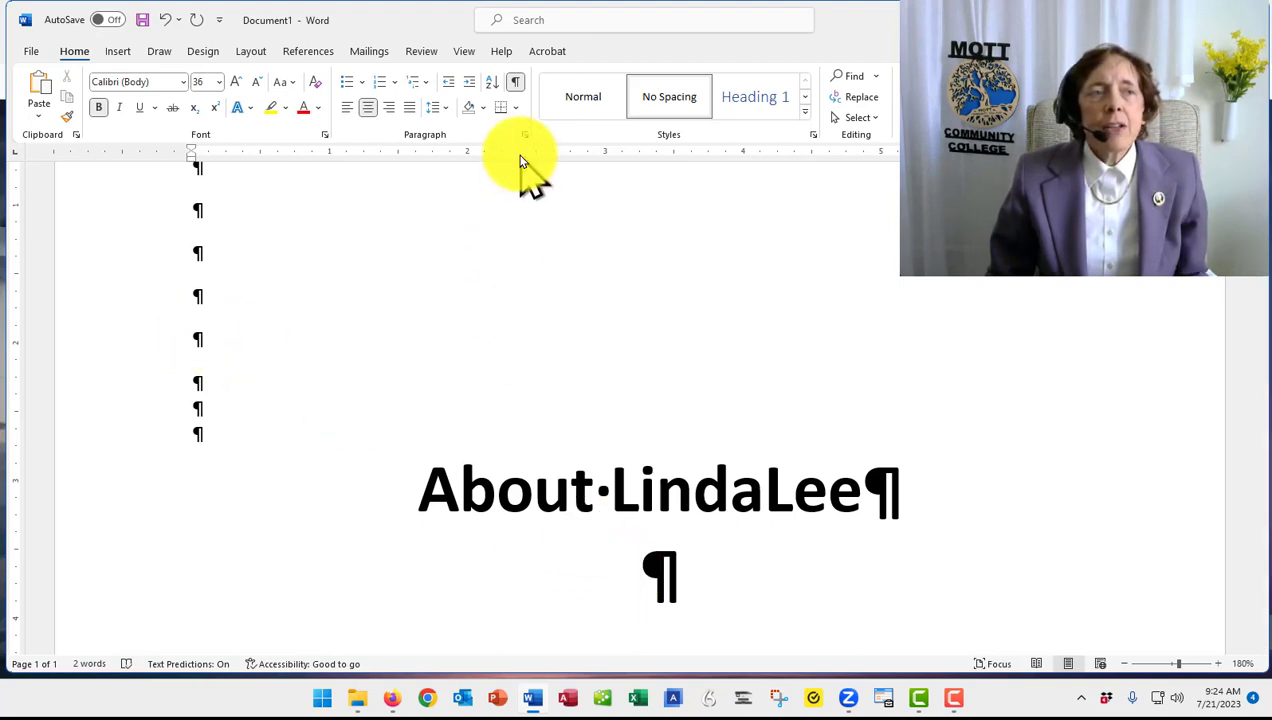
pyautogui.click(315, 84)
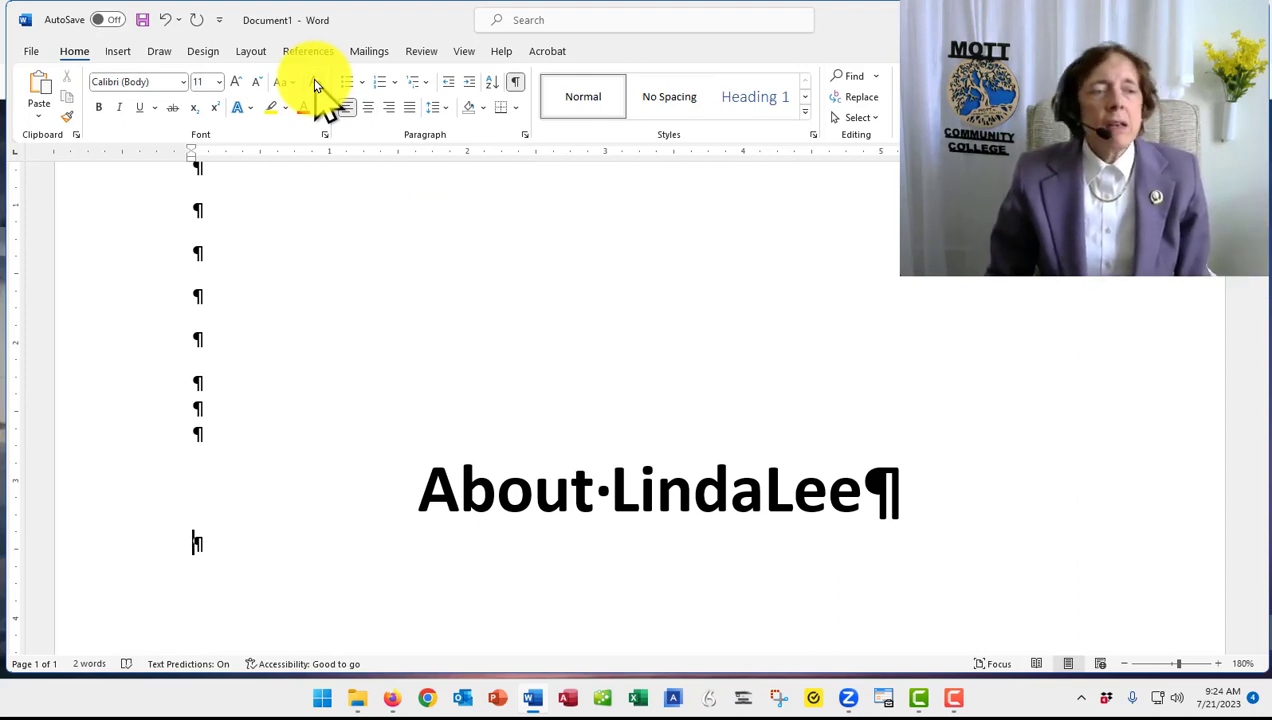
# Insert the pink cosmos flower photo from this computer below the title.
pyautogui.press('Return')
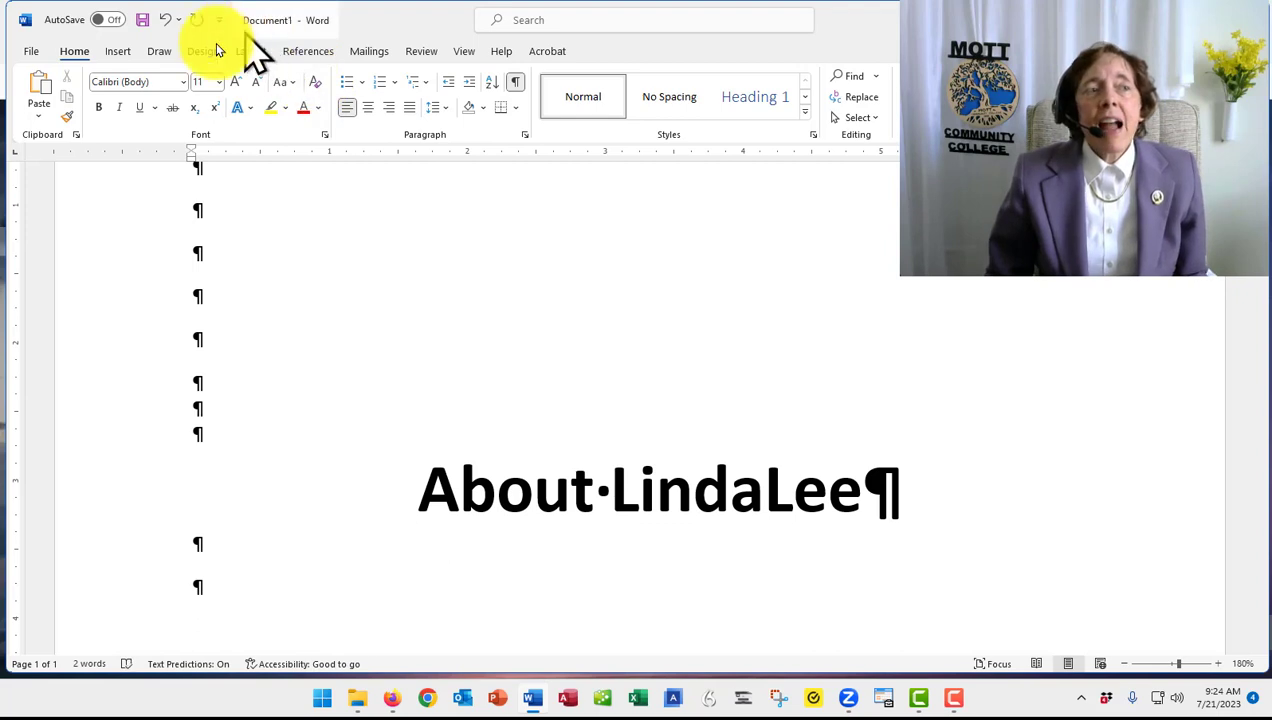
pyautogui.click(119, 52)
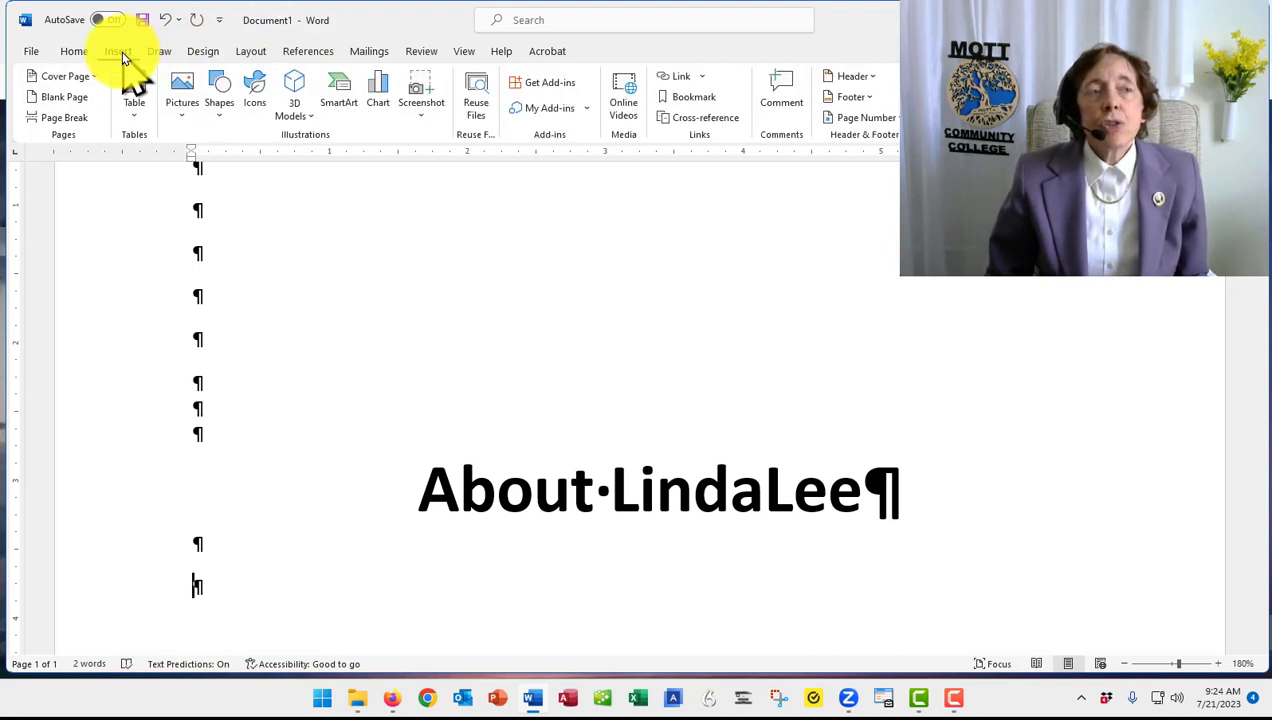
pyautogui.click(181, 108)
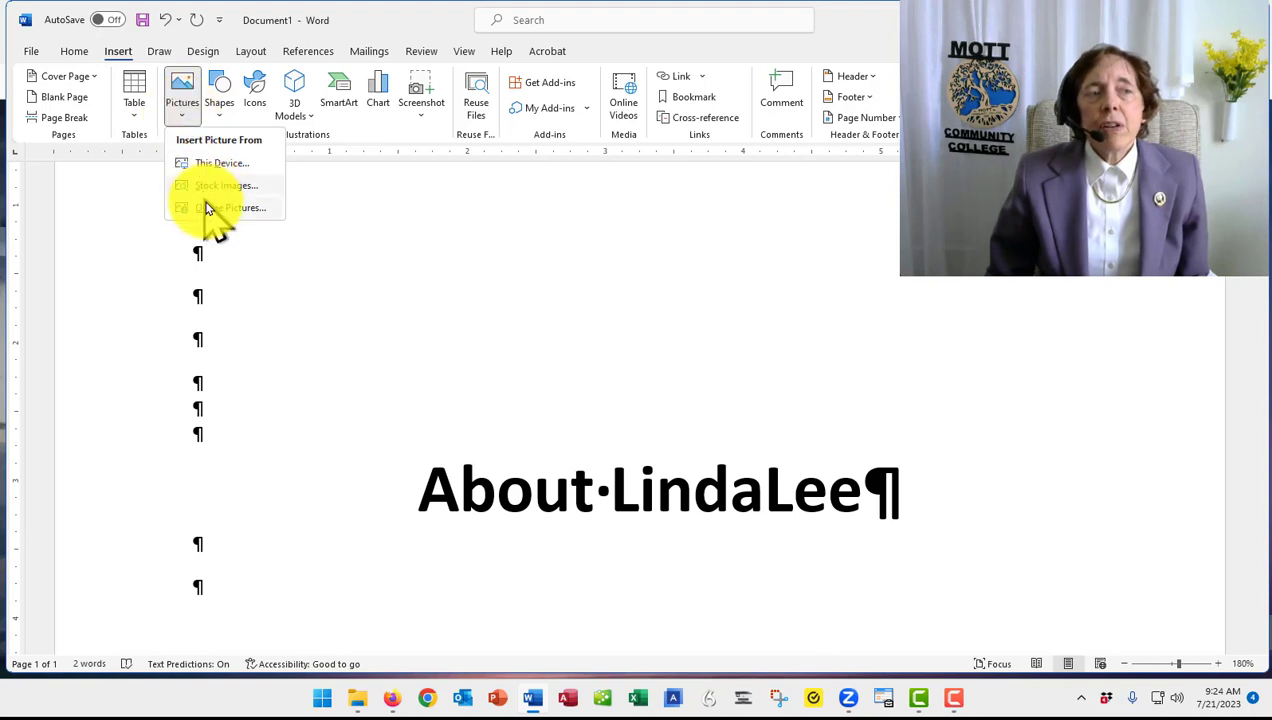
pyautogui.click(207, 164)
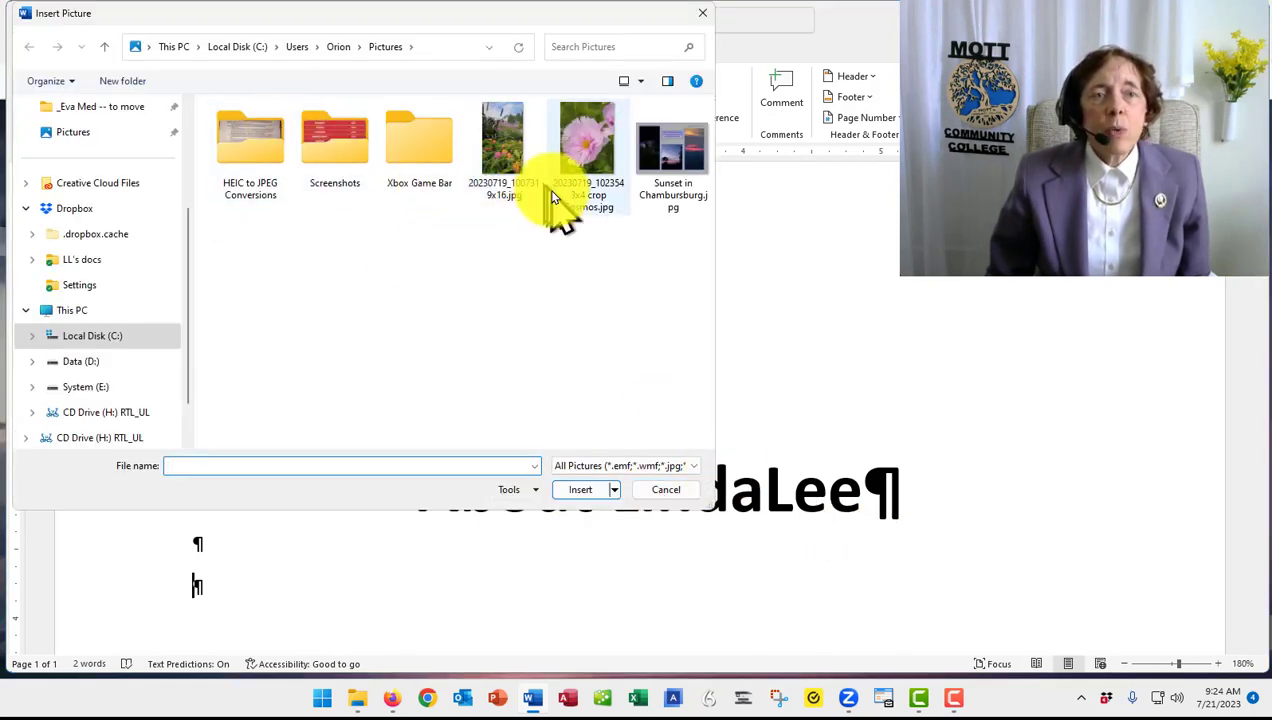
pyautogui.doubleClick(577, 145)
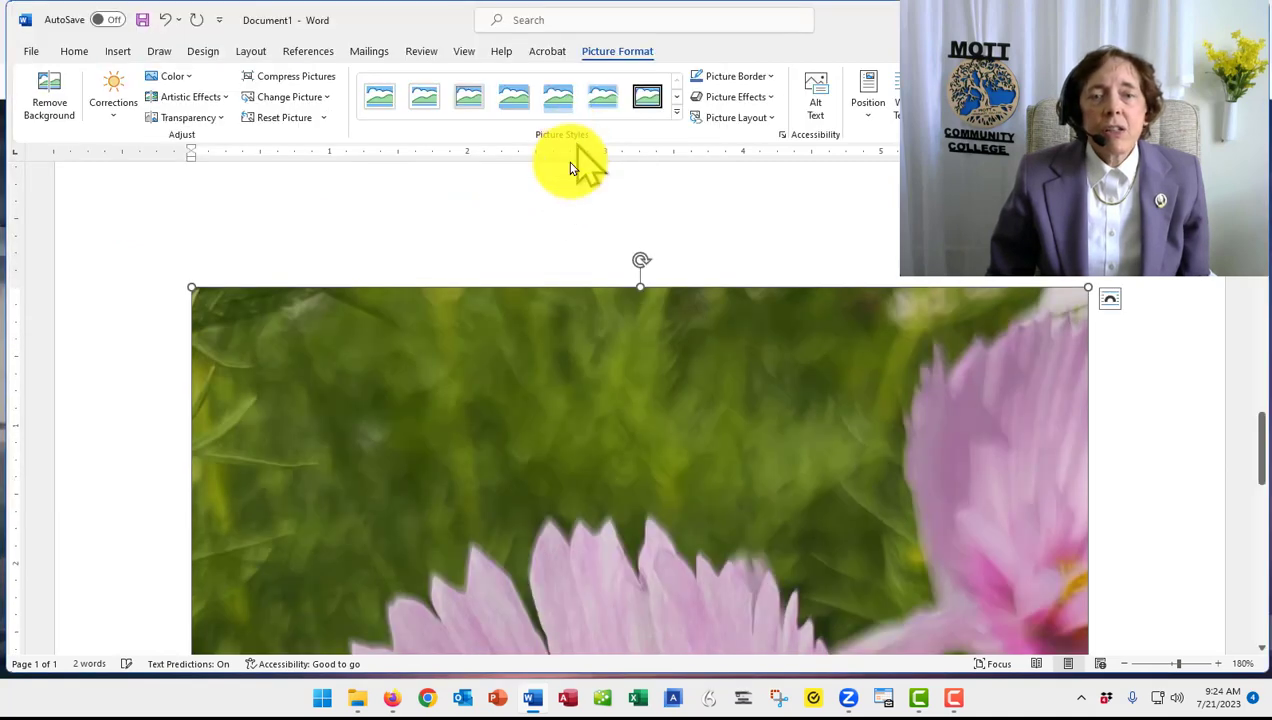
# Open the picture's Size and Position settings and select the Scale Height value to shrink it.
pyautogui.rightClick(768, 440)
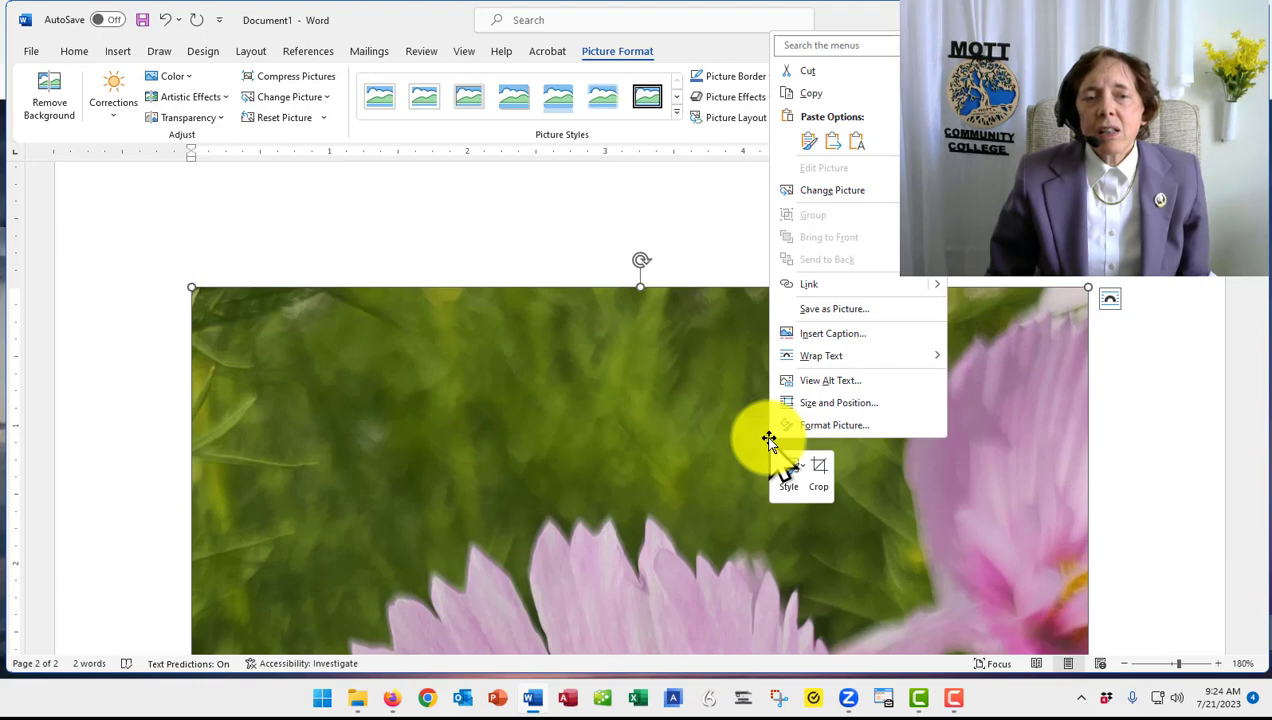
pyautogui.click(820, 401)
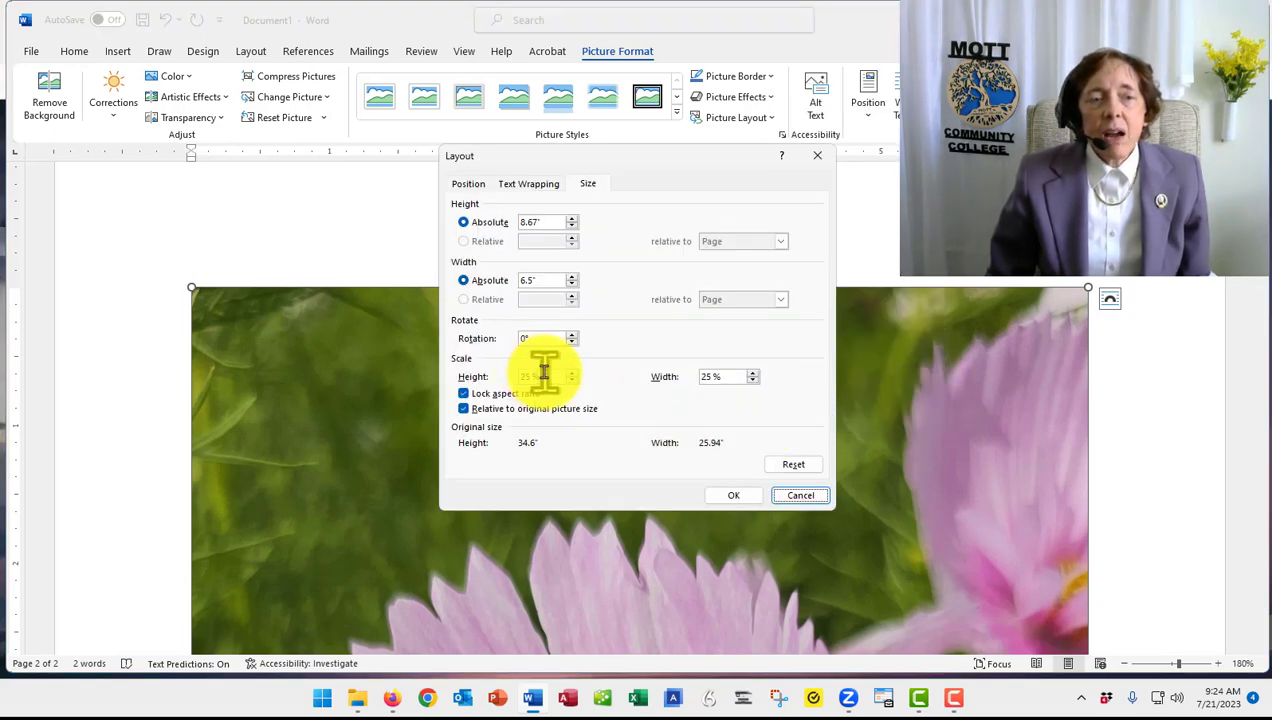
pyautogui.moveTo(541, 376); pyautogui.dragTo(454, 376)
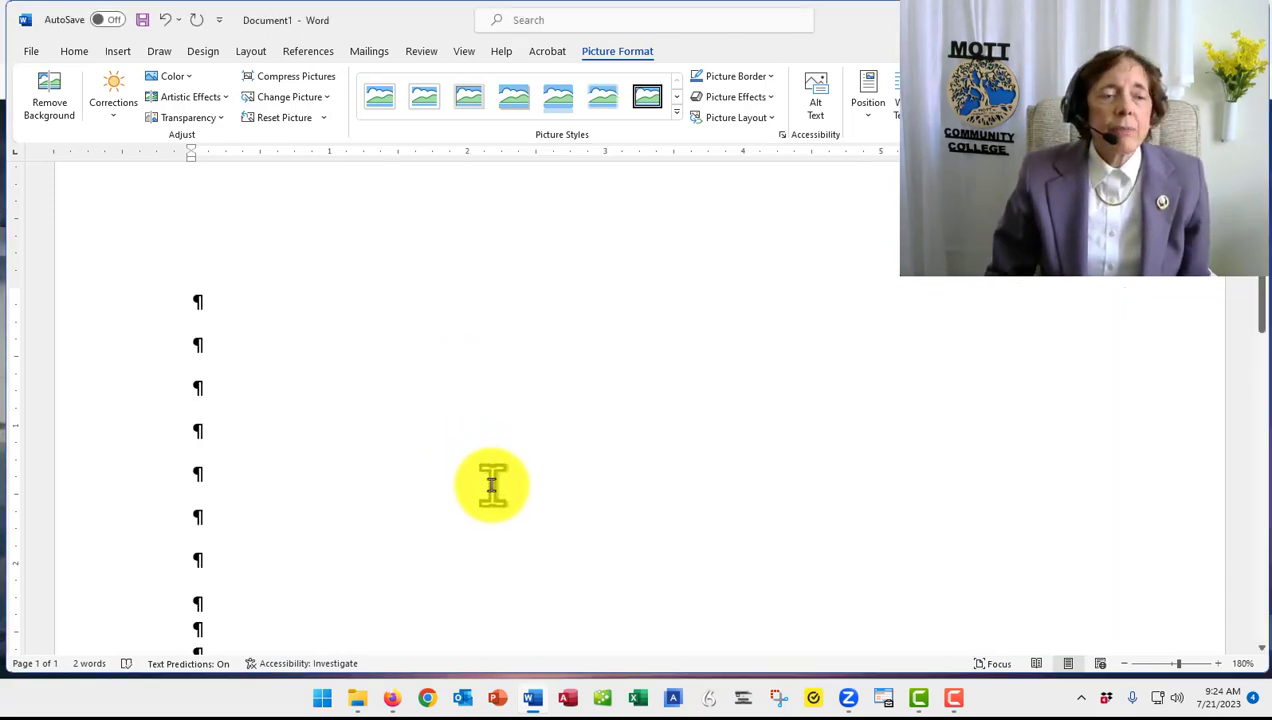
# Shrink the flower picture further by its corner handle and centre it on the page.
pyautogui.scroll(-2, 491, 488)
pyautogui.scroll(3, 491, 488)
pyautogui.click(222, 450)
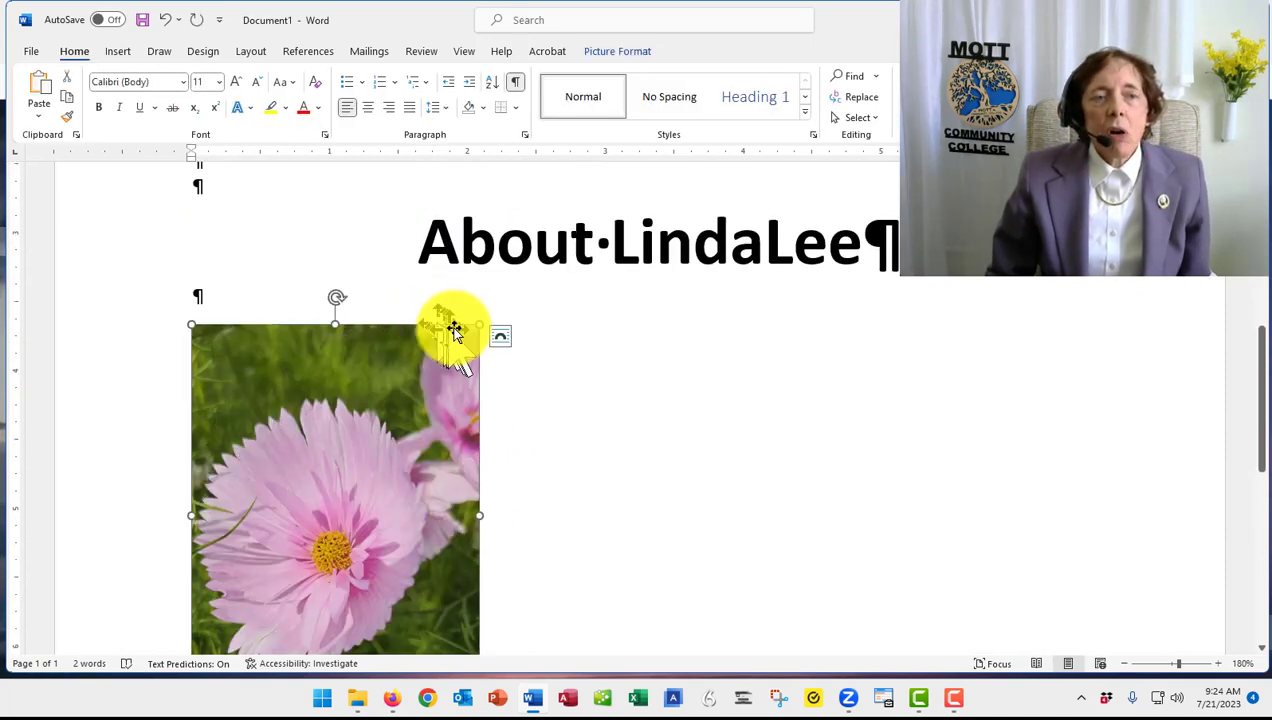
pyautogui.moveTo(481, 323); pyautogui.dragTo(294, 425)
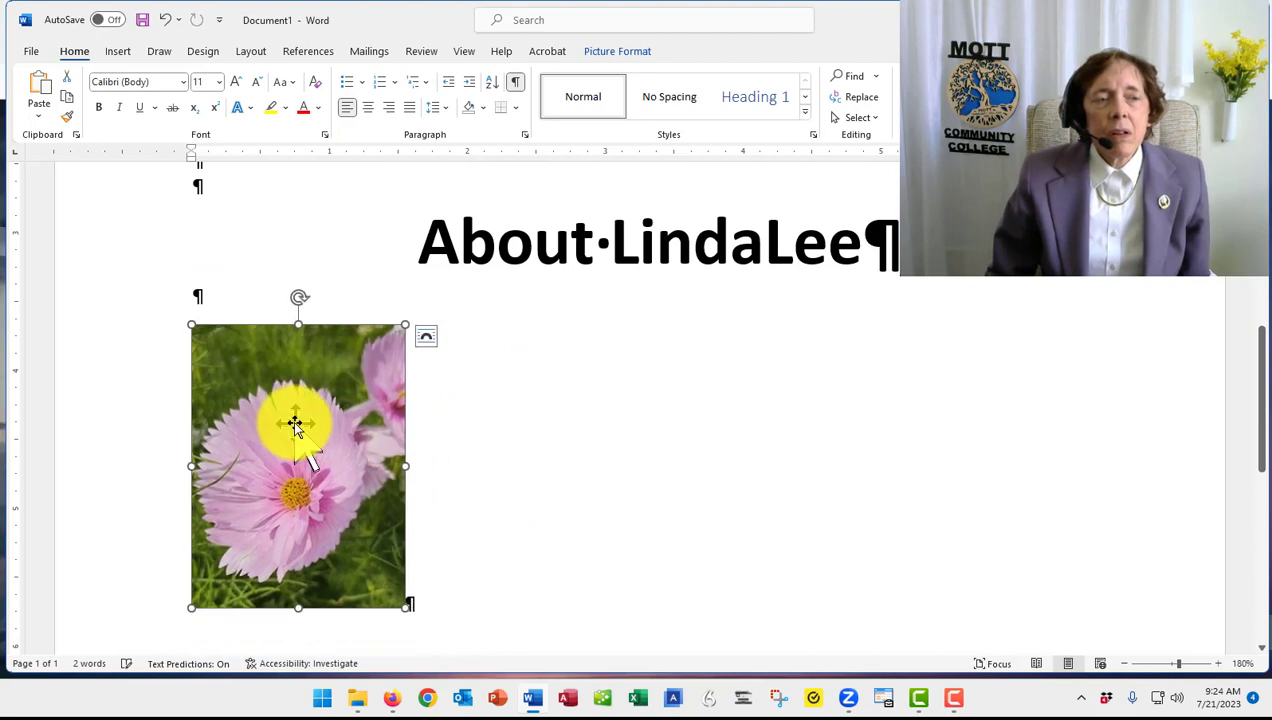
pyautogui.click(368, 108)
# Below the picture, type the author's name and 'July 21, 2023' on separate centred lines.
pyautogui.click(805, 497)
pyautogui.press('Return')
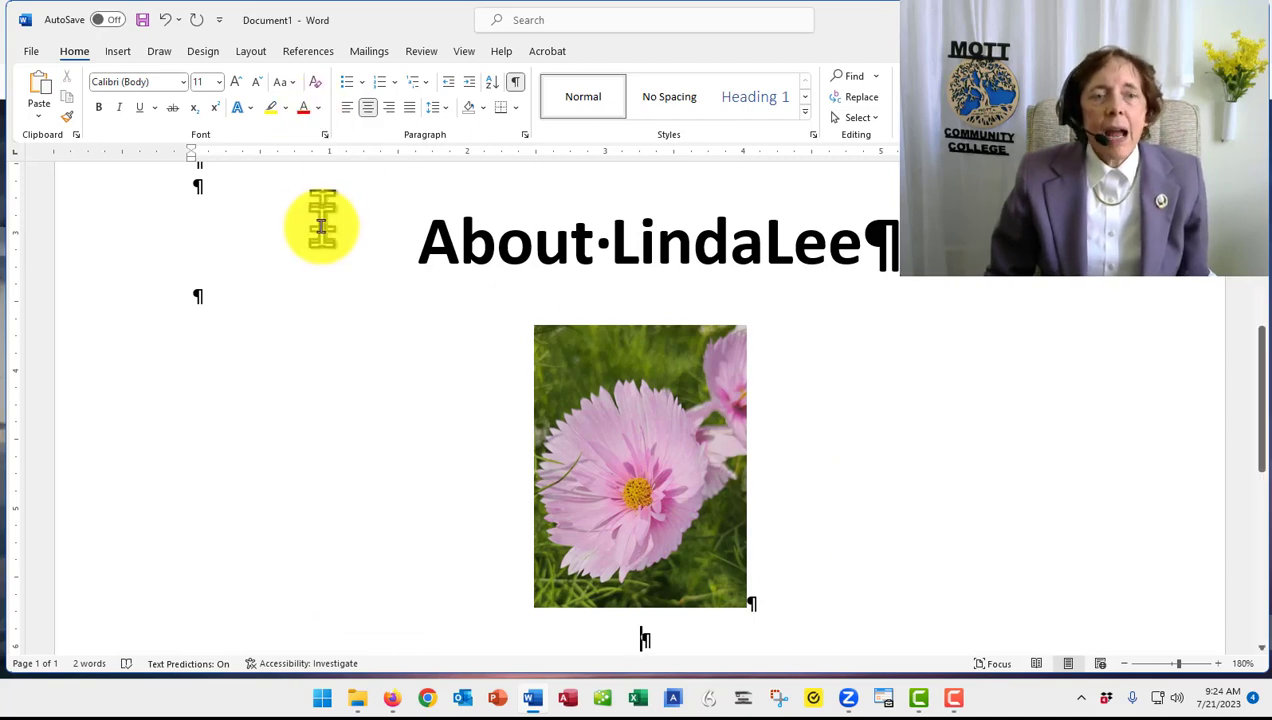
pyautogui.write('LindaLee Massoud')
pyautogui.press('Return')
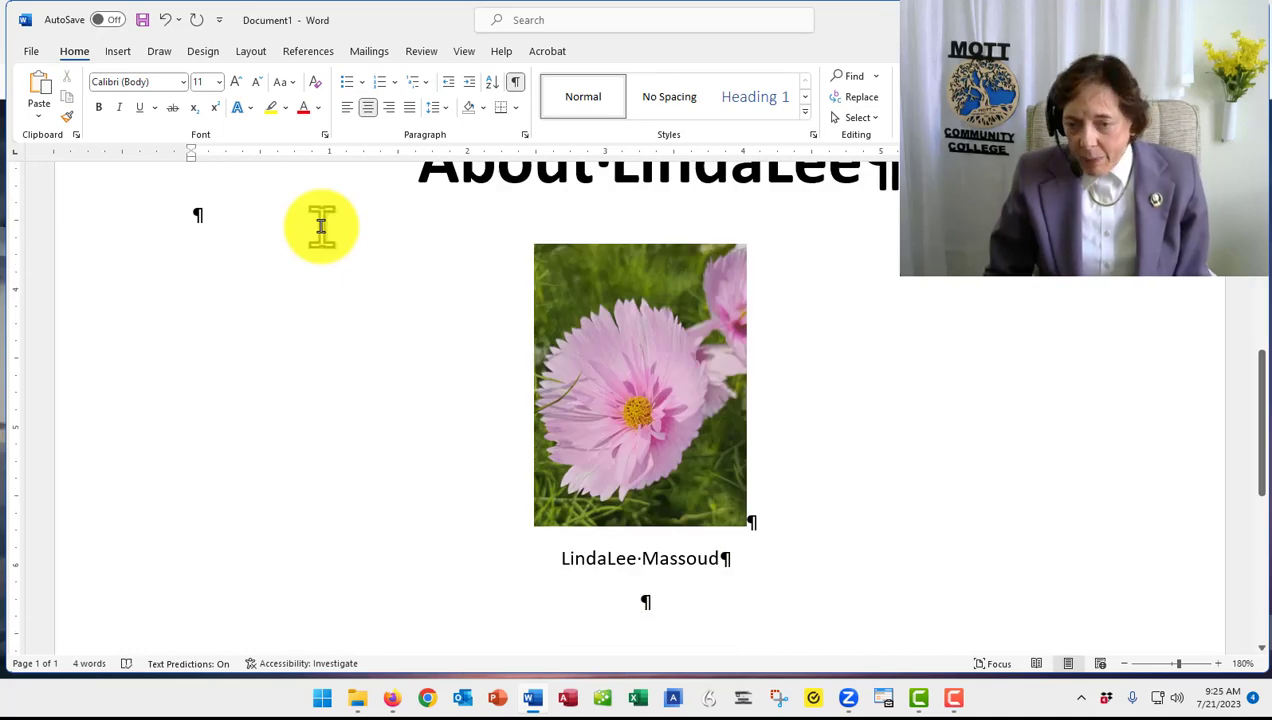
pyautogui.write('July 21, 2023')
# Make the name and date bold, enlarge them three steps to 22 pt, and add an empty line below.
pyautogui.hotkey('shift', 'Up')
pyautogui.hotkey('shift', 'Home')
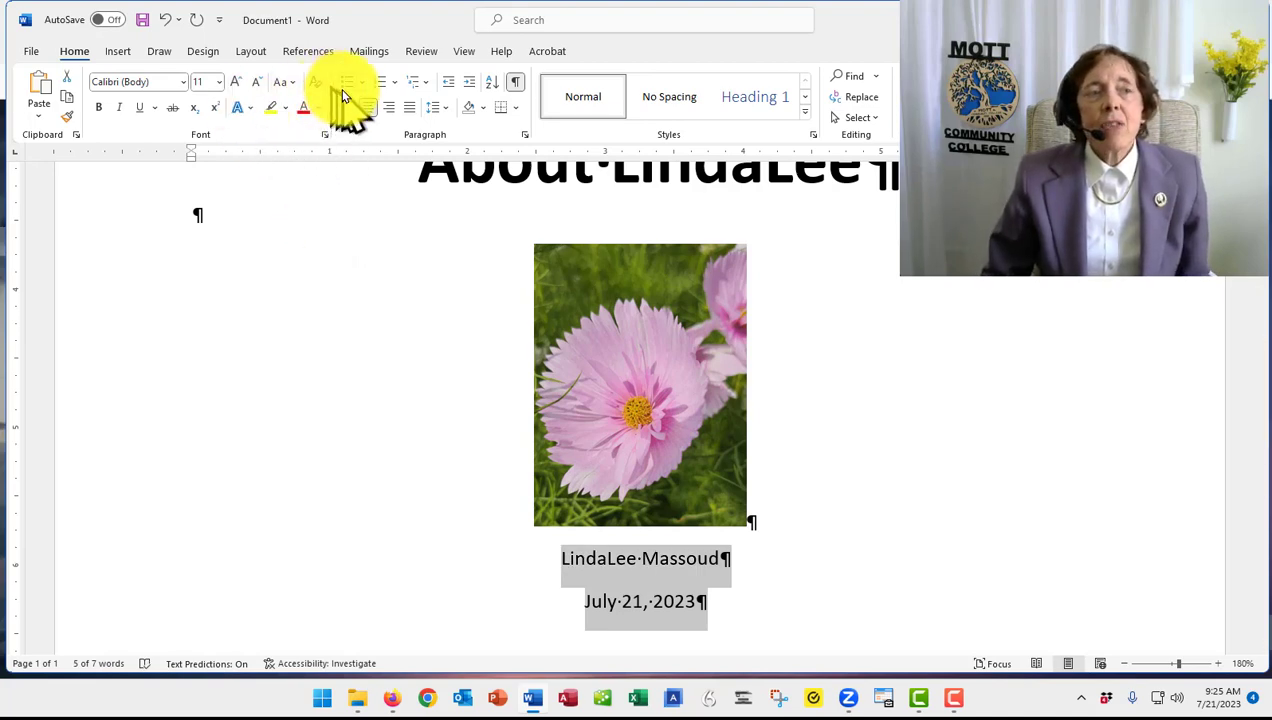
pyautogui.hotkey('ctrl', 'b')
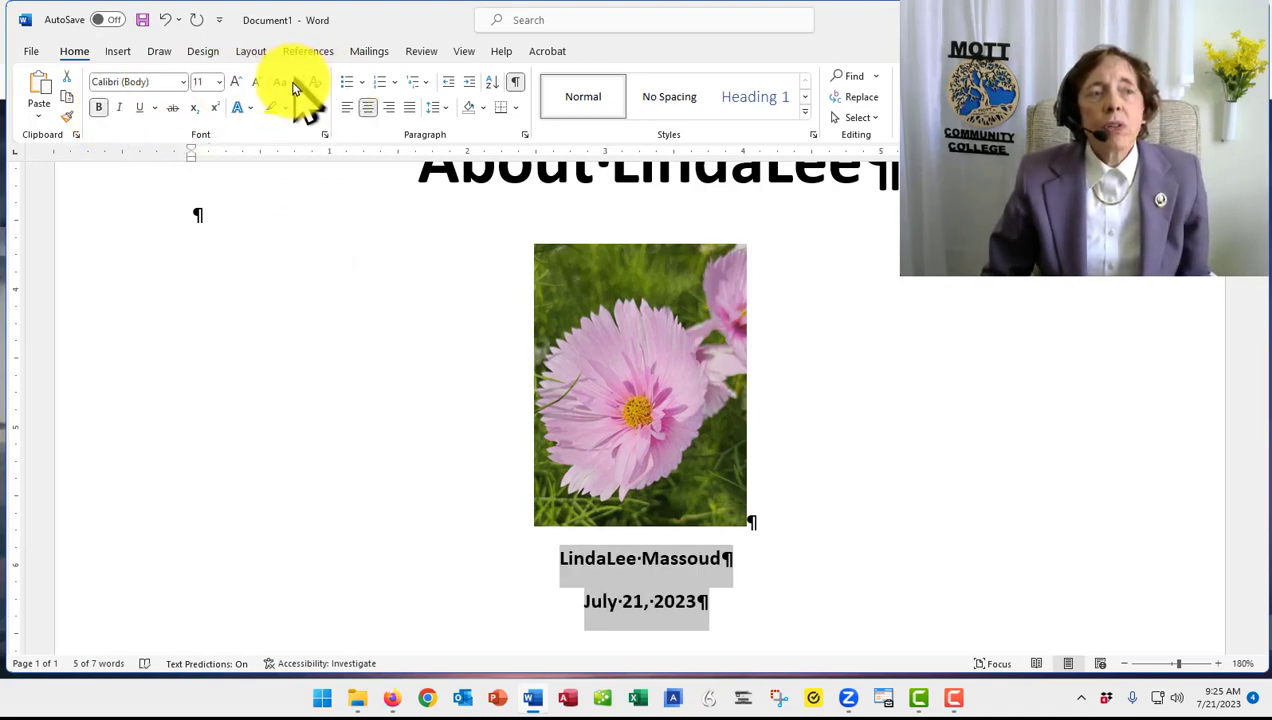
pyautogui.click(236, 82)
pyautogui.click(236, 82)
pyautogui.click(236, 82)
pyautogui.click(236, 82)
pyautogui.click(236, 82)
pyautogui.click(236, 82)
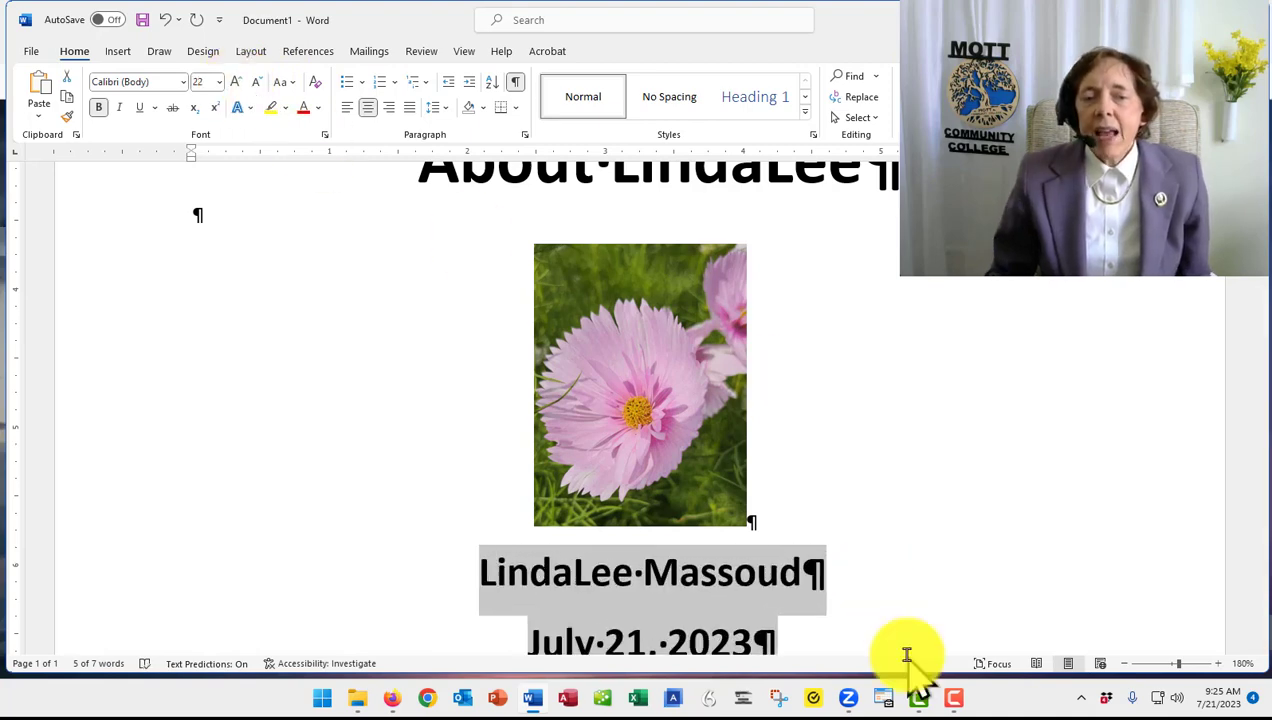
pyautogui.click(831, 643)
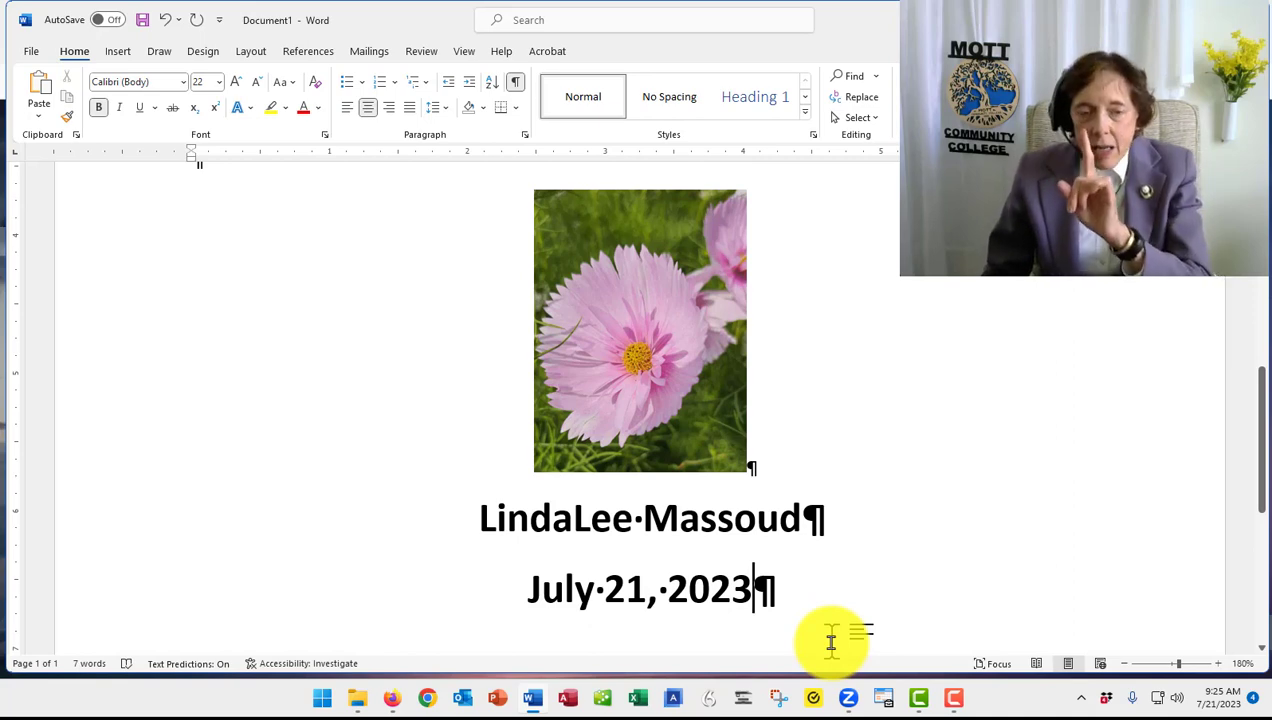
pyautogui.press('Return')
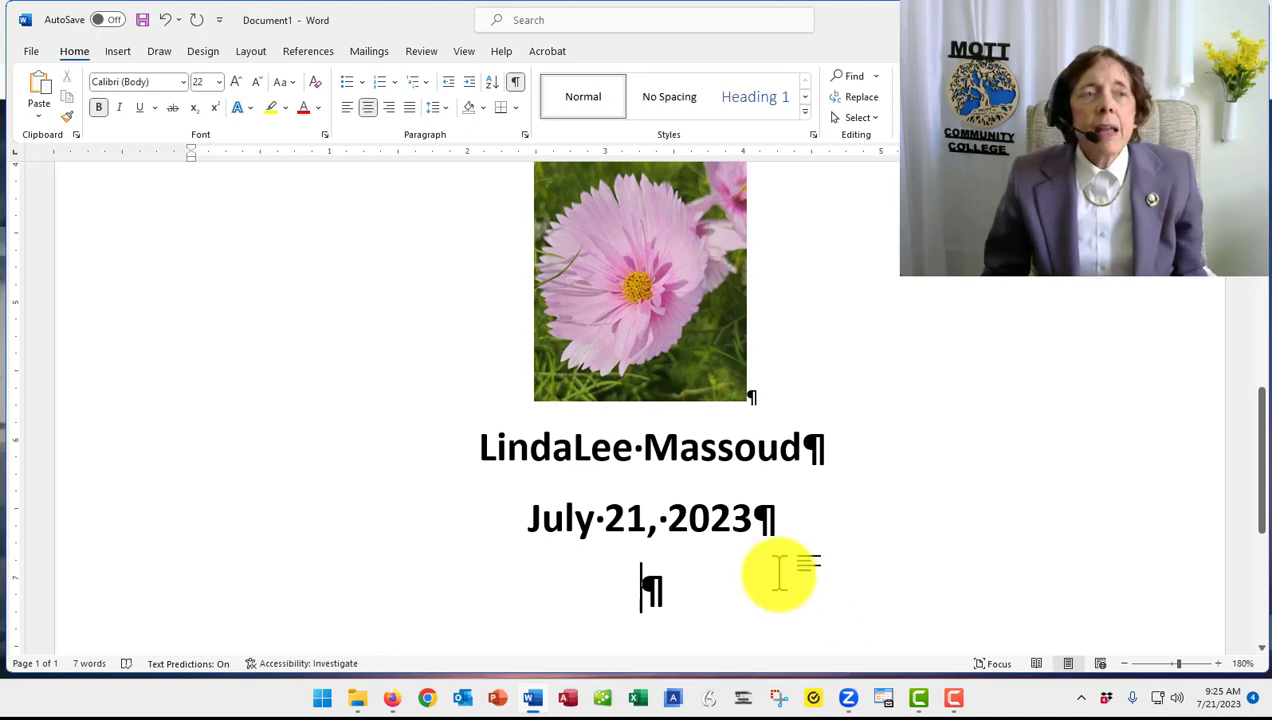
# Clear the new line's formatting, then give the first page only a 3-pt triple-line 3-D border.
pyautogui.click(310, 88)
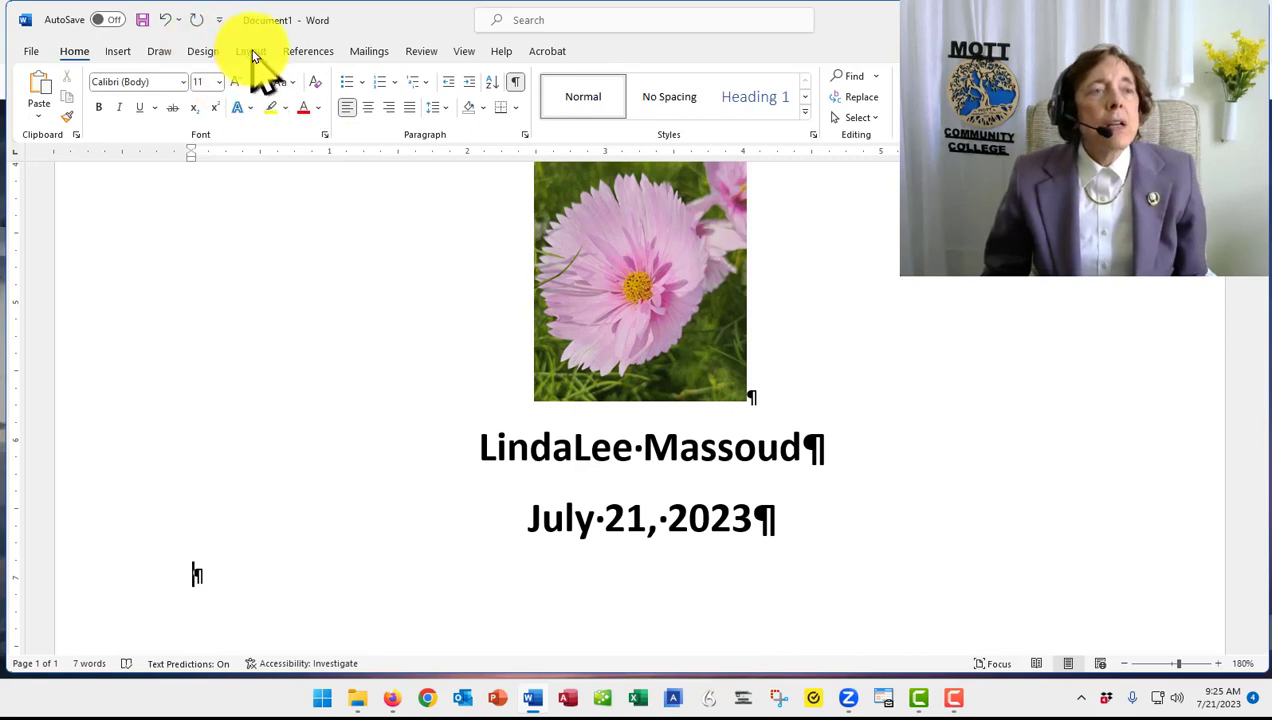
pyautogui.click(203, 52)
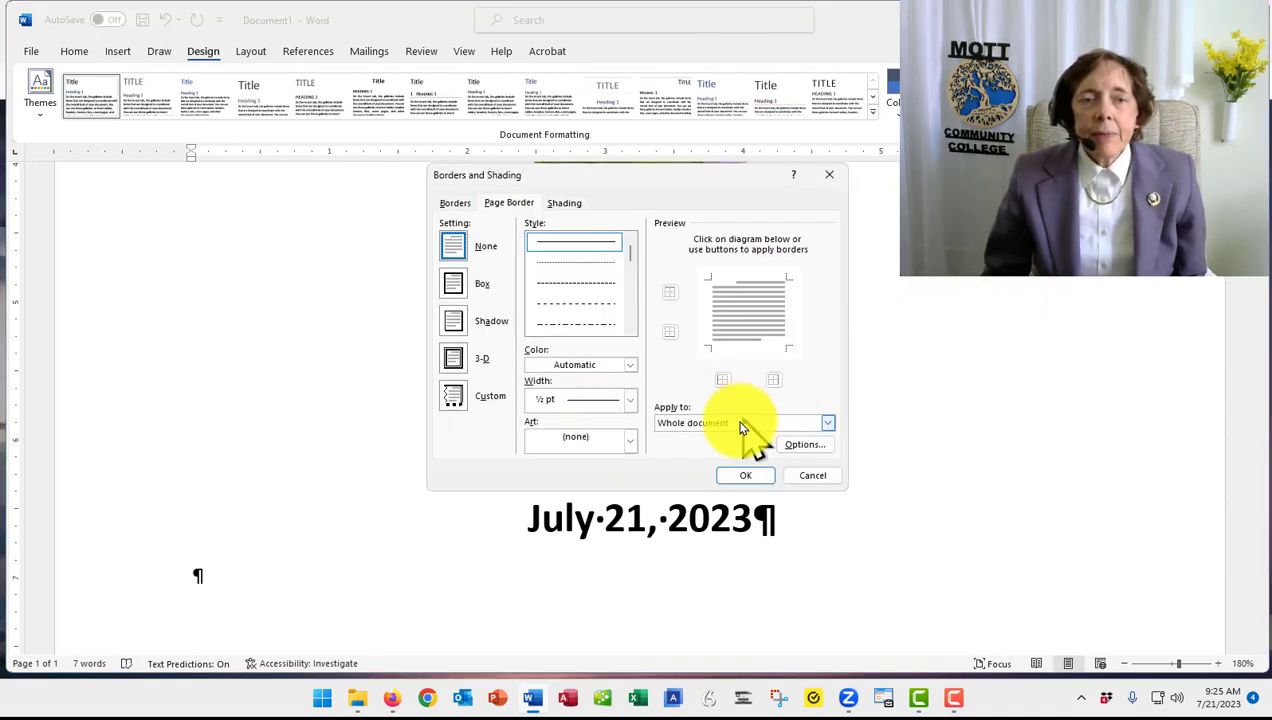
pyautogui.click(827, 424)
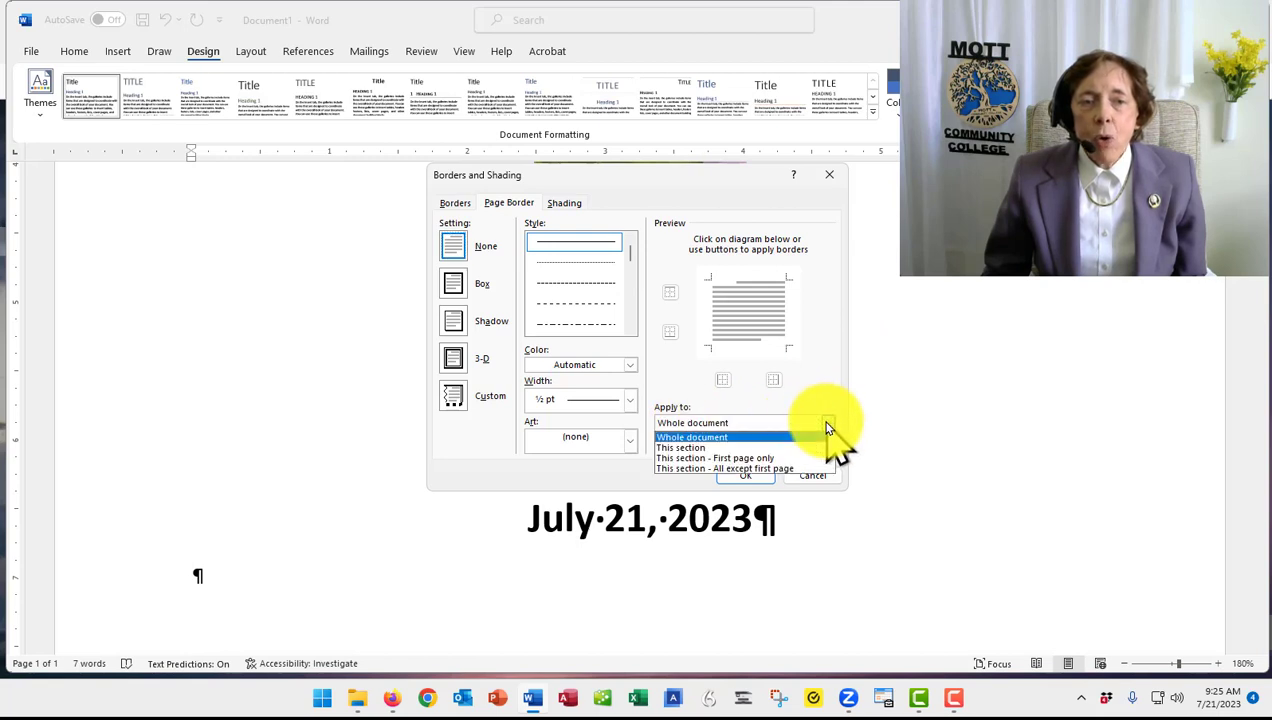
pyautogui.click(732, 459)
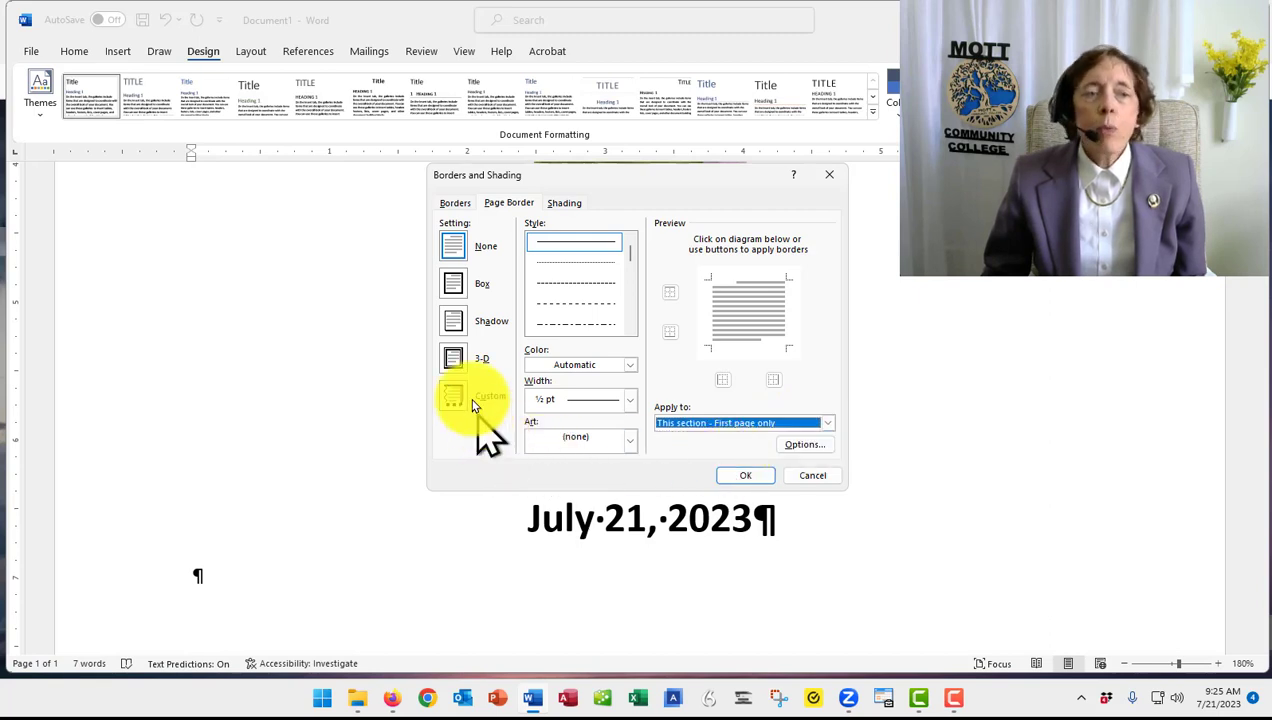
pyautogui.click(455, 357)
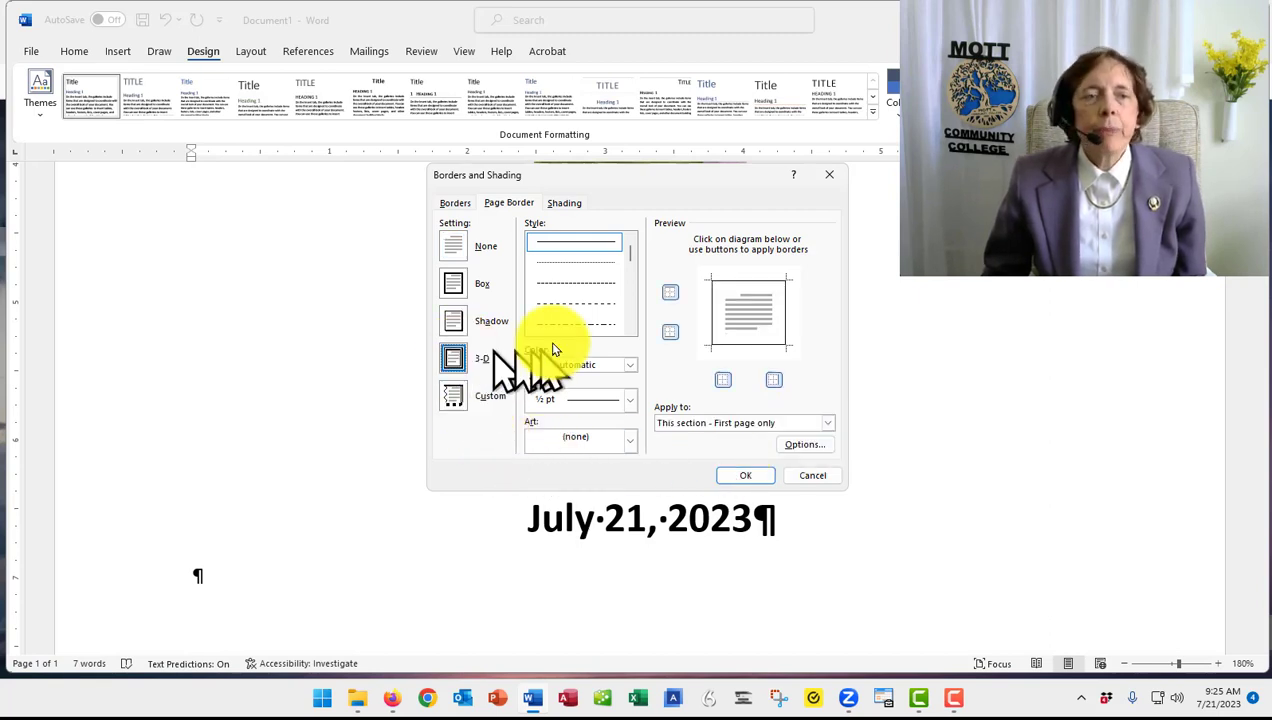
pyautogui.moveTo(630, 261); pyautogui.dragTo(631, 292)
pyautogui.click(584, 285)
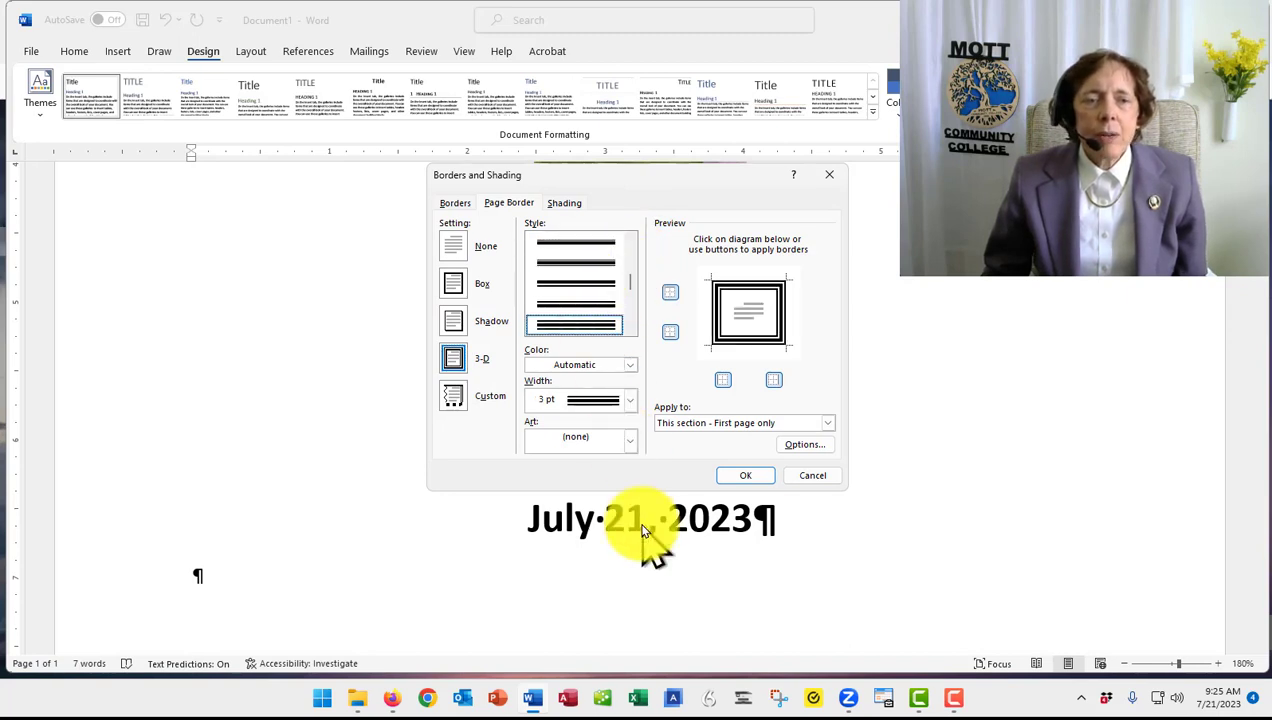
pyautogui.click(741, 476)
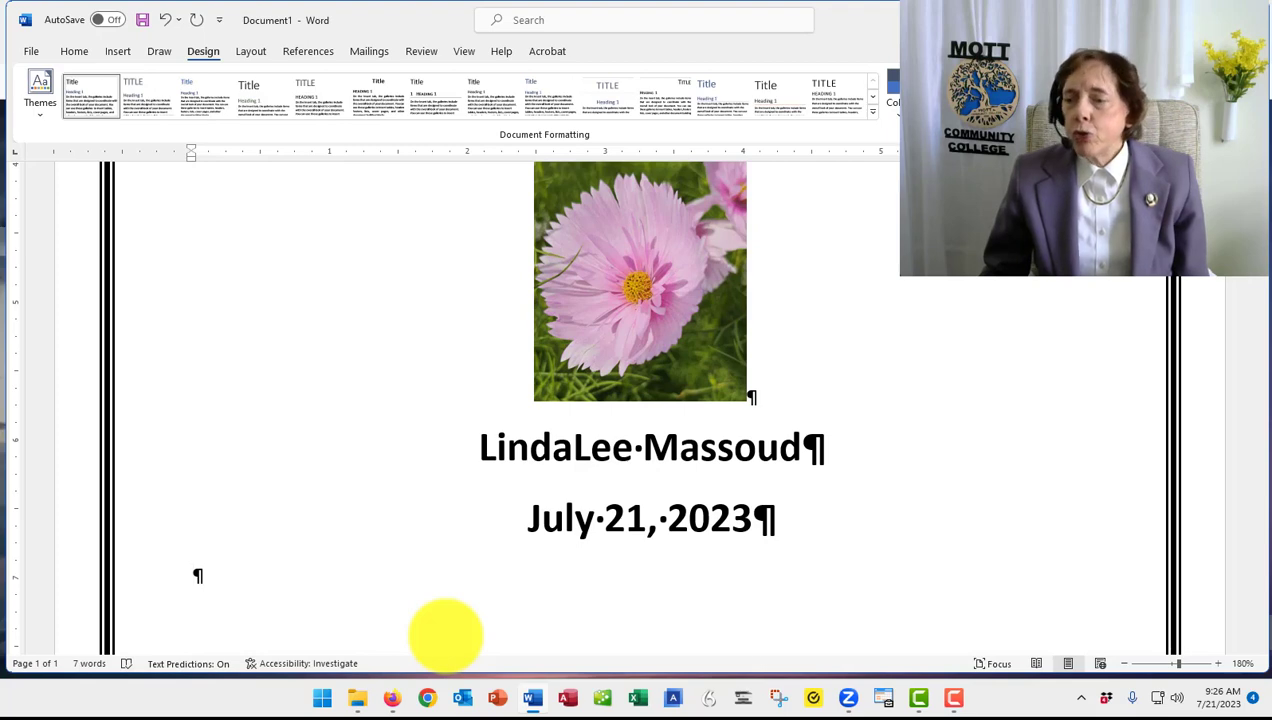
# Add and remove a page break, then browse the Insert, Draw, Design, Layout and References tabs.
pyautogui.hotkey('ctrl', 'Return')
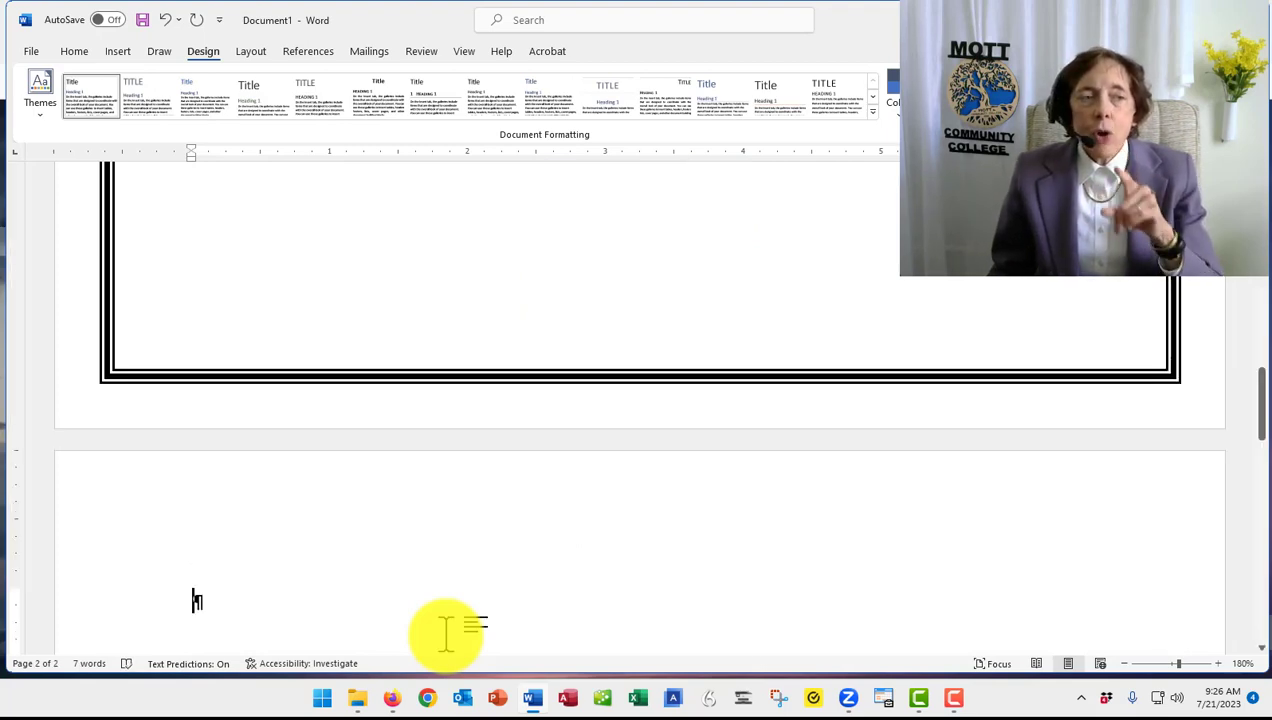
pyautogui.press('BackSpace')
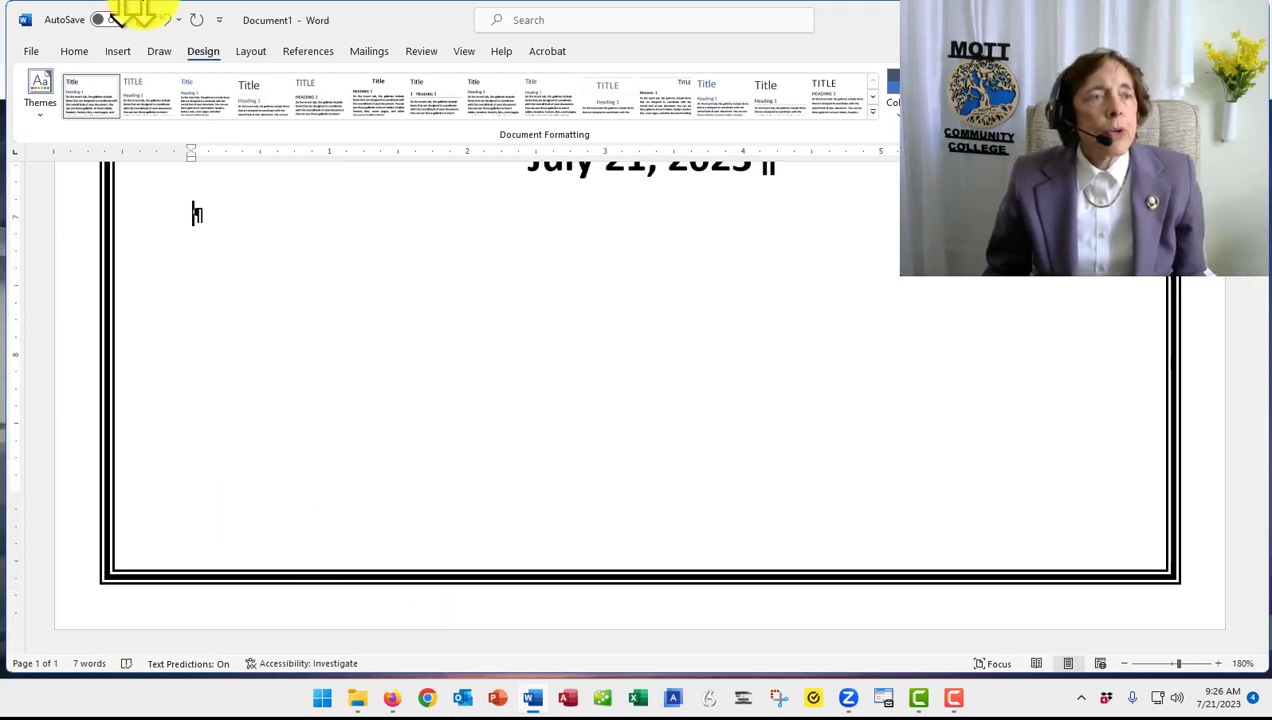
pyautogui.click(116, 52)
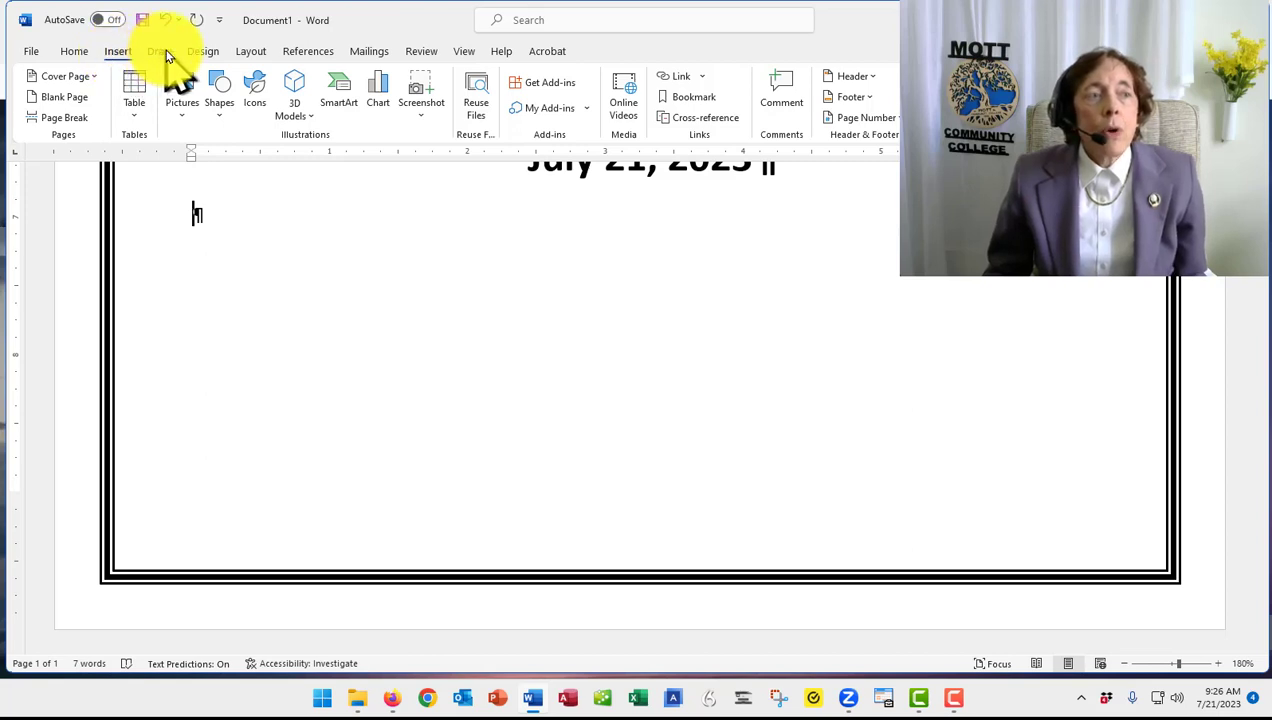
pyautogui.click(163, 52)
pyautogui.click(210, 51)
pyautogui.click(248, 52)
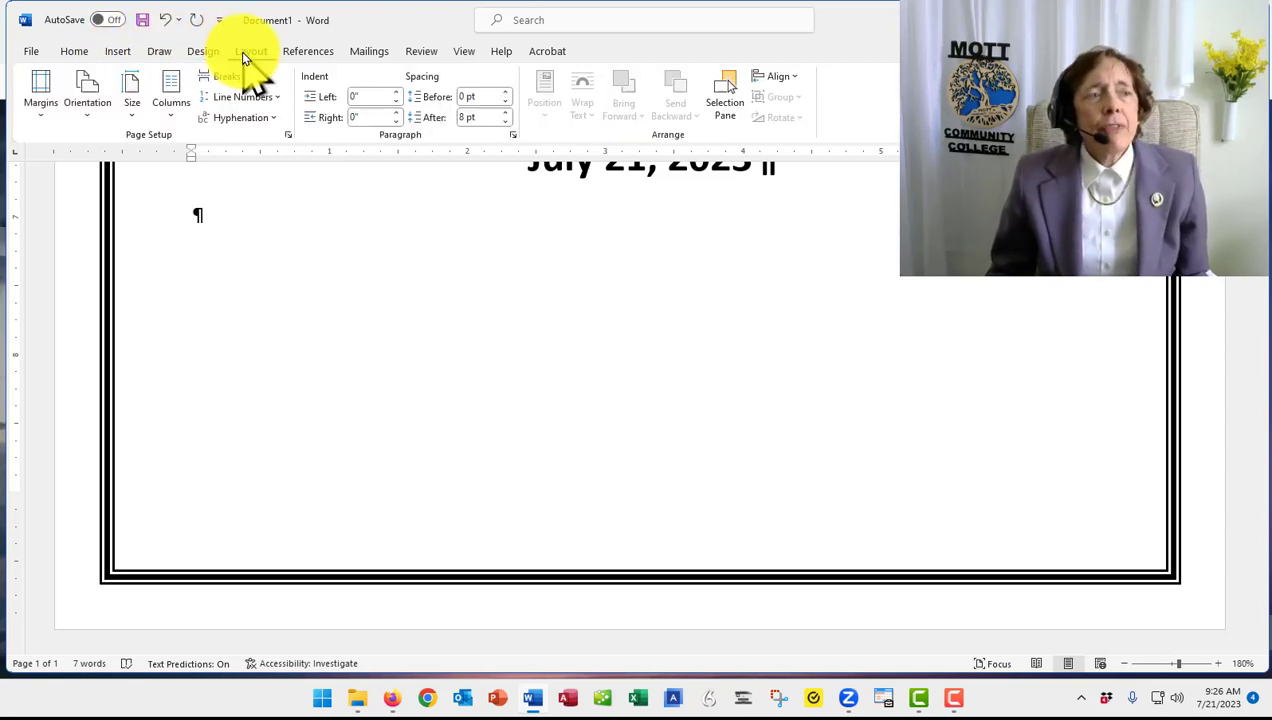
pyautogui.click(304, 52)
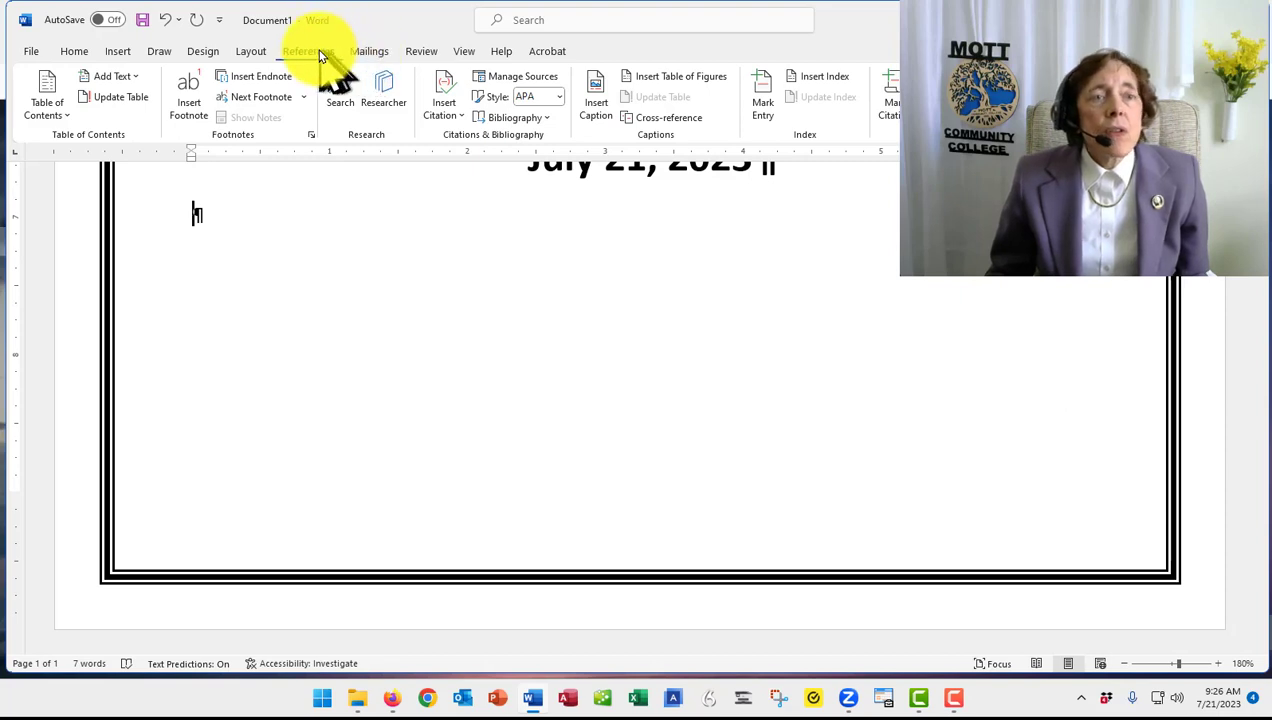
pyautogui.click(248, 52)
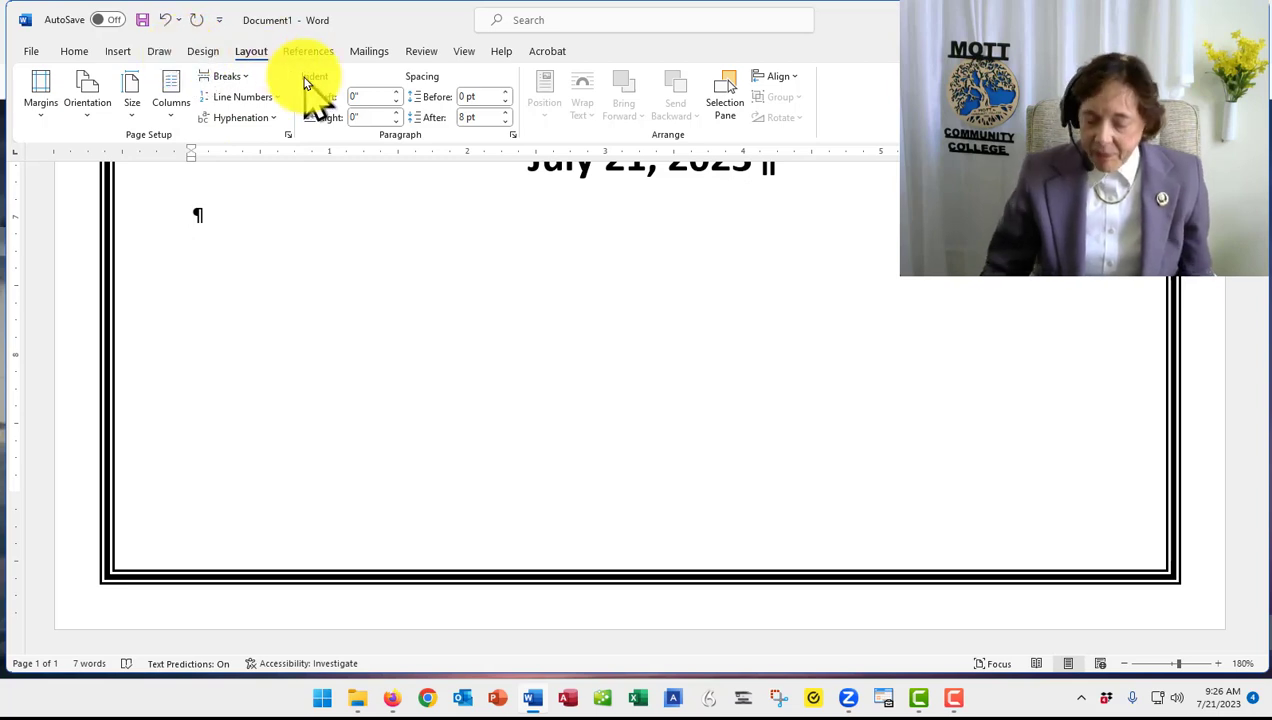
pyautogui.scroll(3, 305, 82)
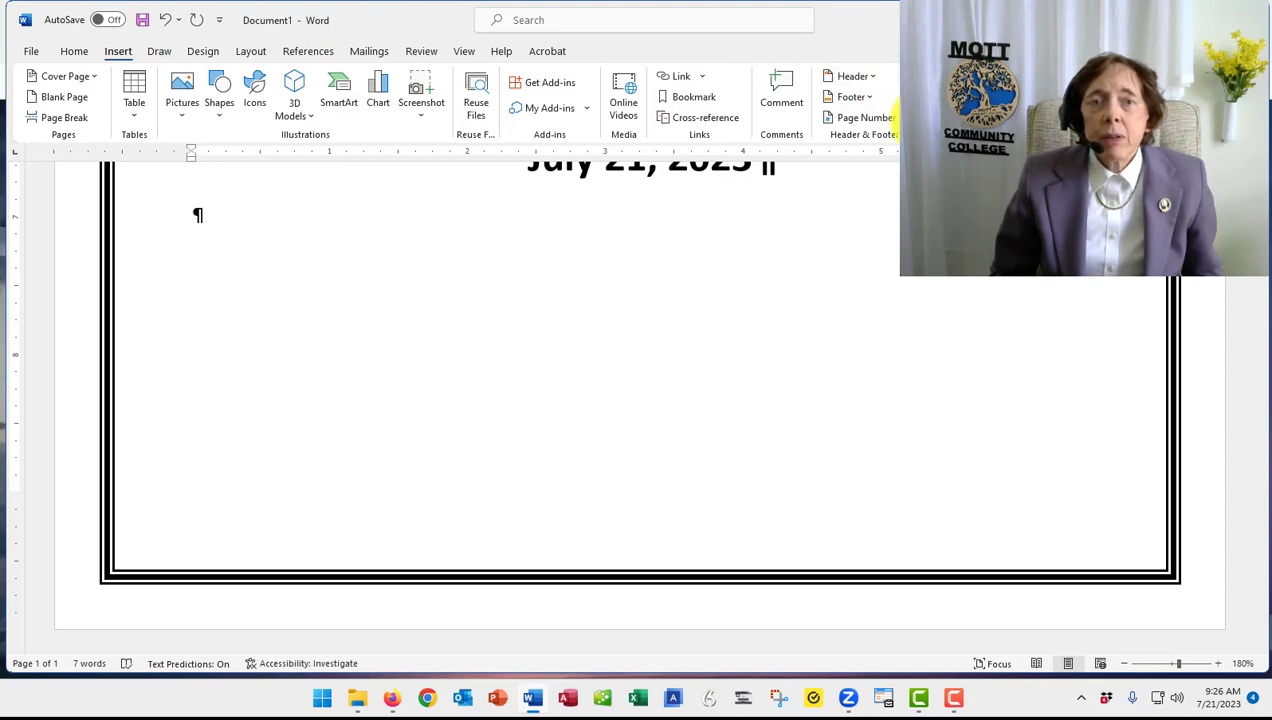
# Insert a Plain Number 2 page number centred at the bottom of the page and close the footer.
pyautogui.click(878, 120)
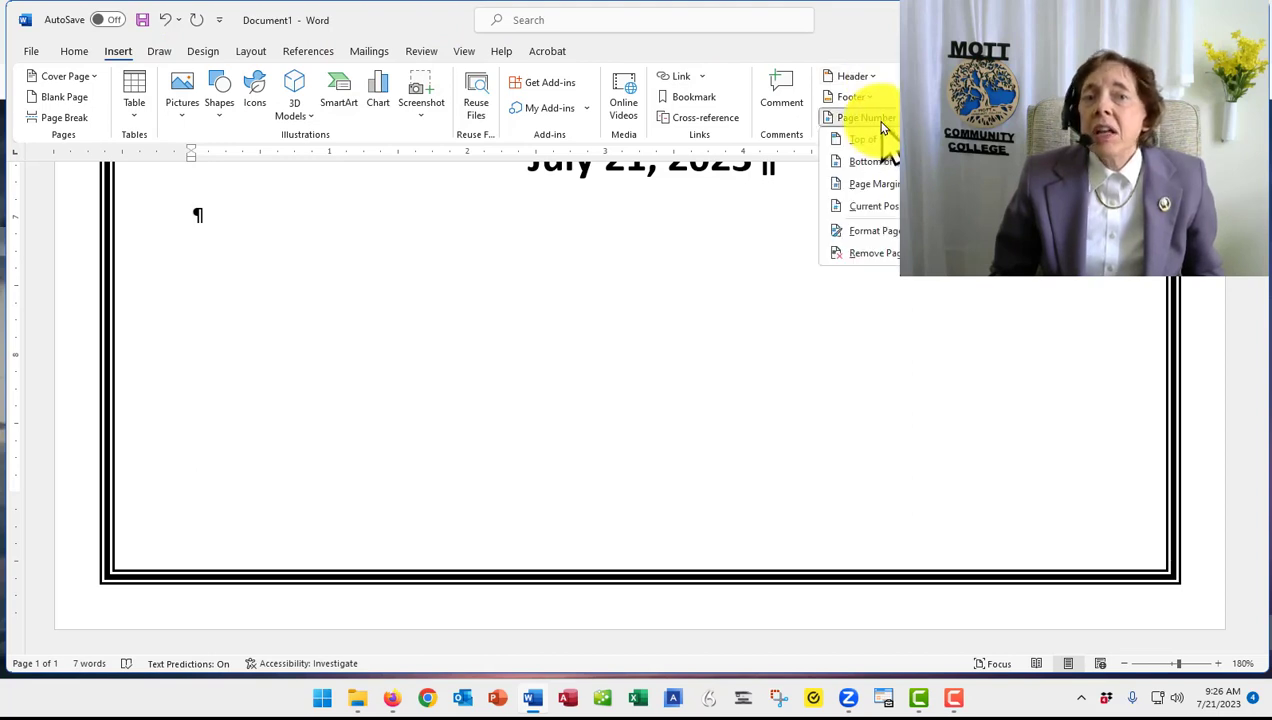
pyautogui.moveTo(876, 165)
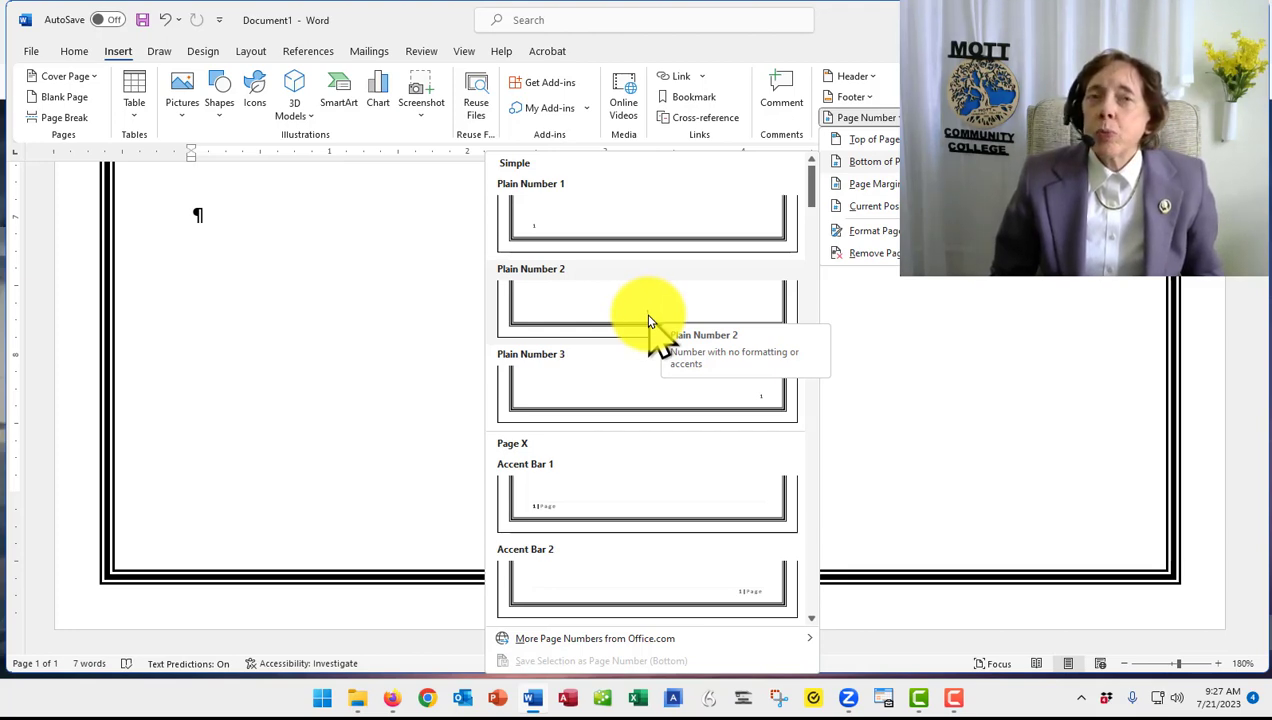
pyautogui.click(648, 320)
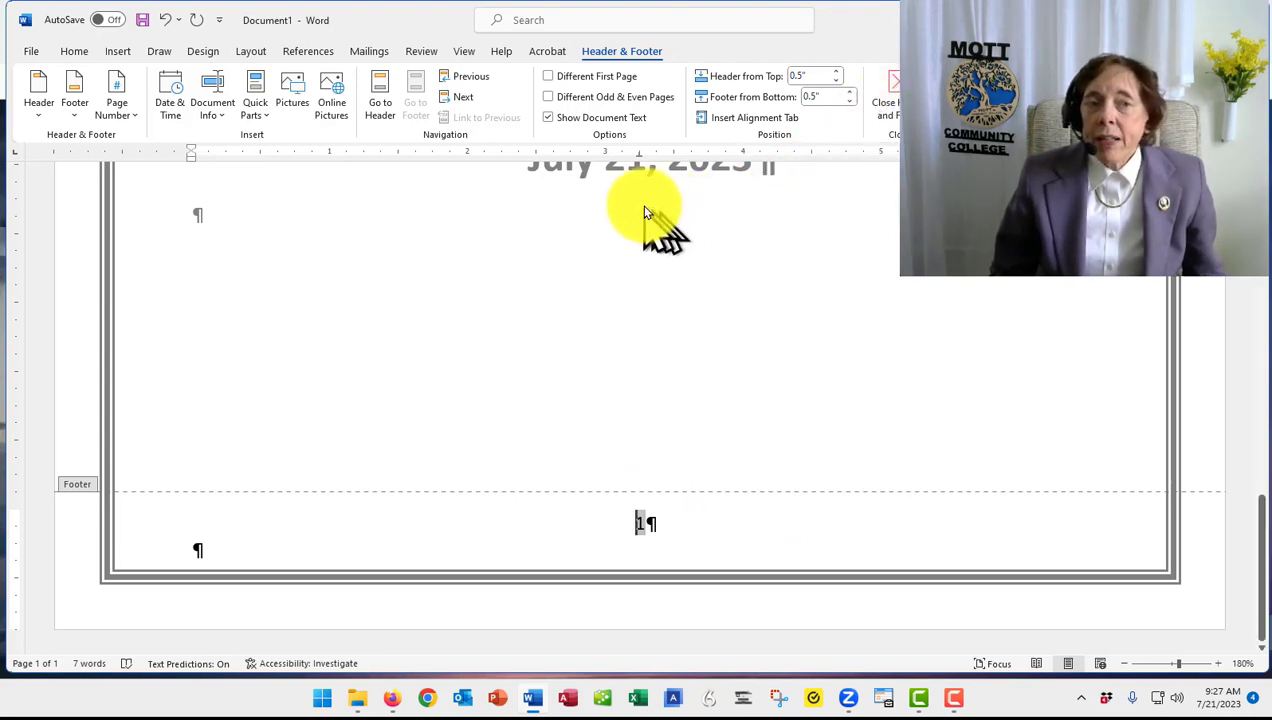
pyautogui.click(886, 92)
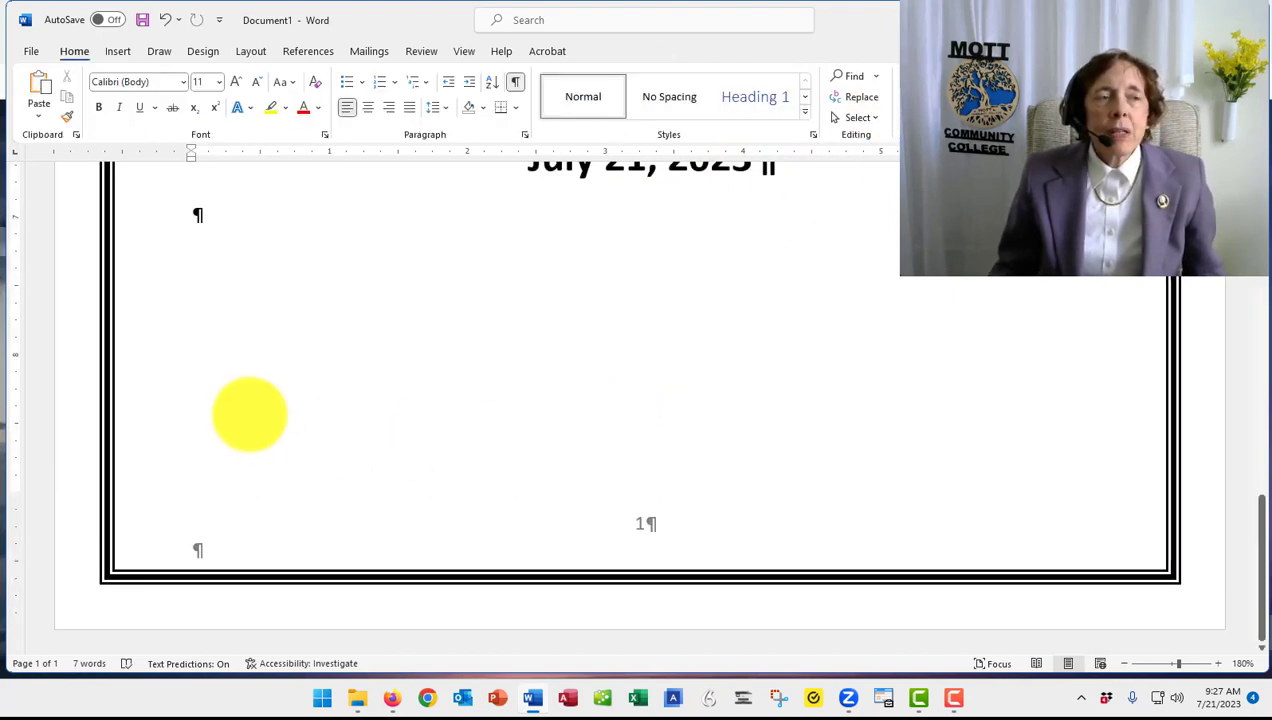
# Type the title 'Table of Contents' on page 2, then add a page break to start page 3.
pyautogui.scroll(-3, 249, 414)
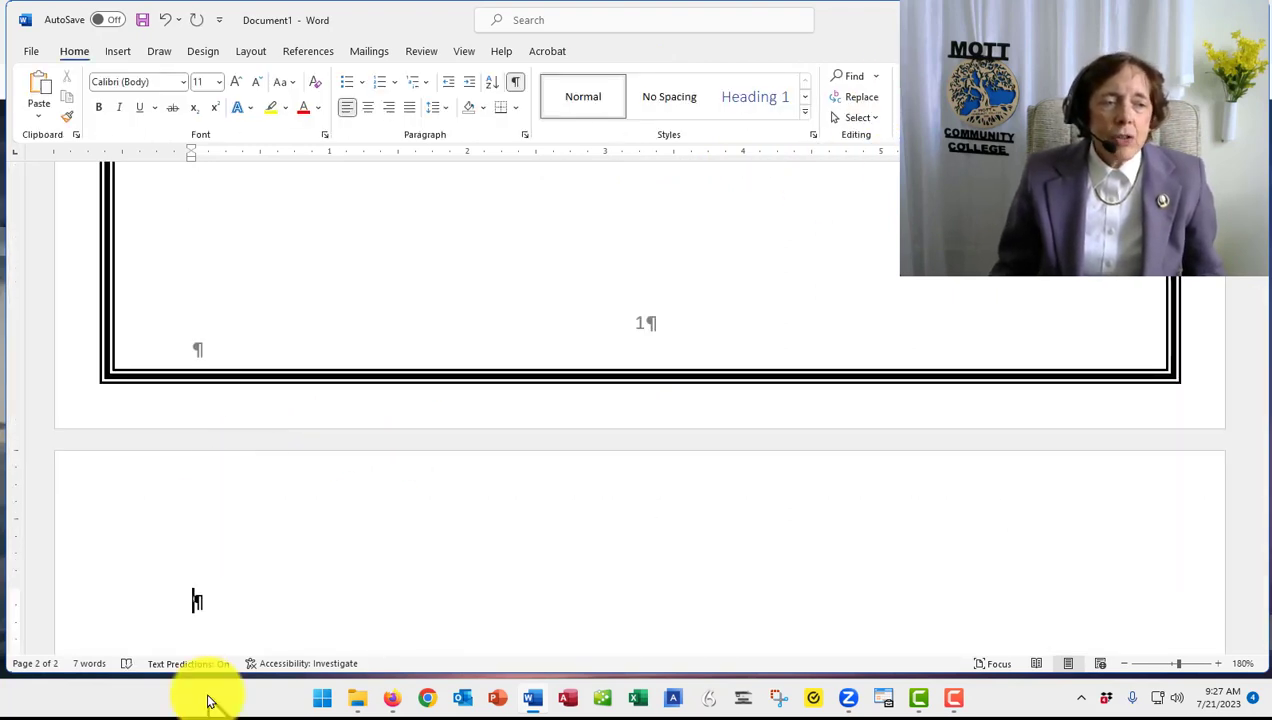
pyautogui.scroll(-1, 228, 605)
pyautogui.scroll(-1, 230, 608)
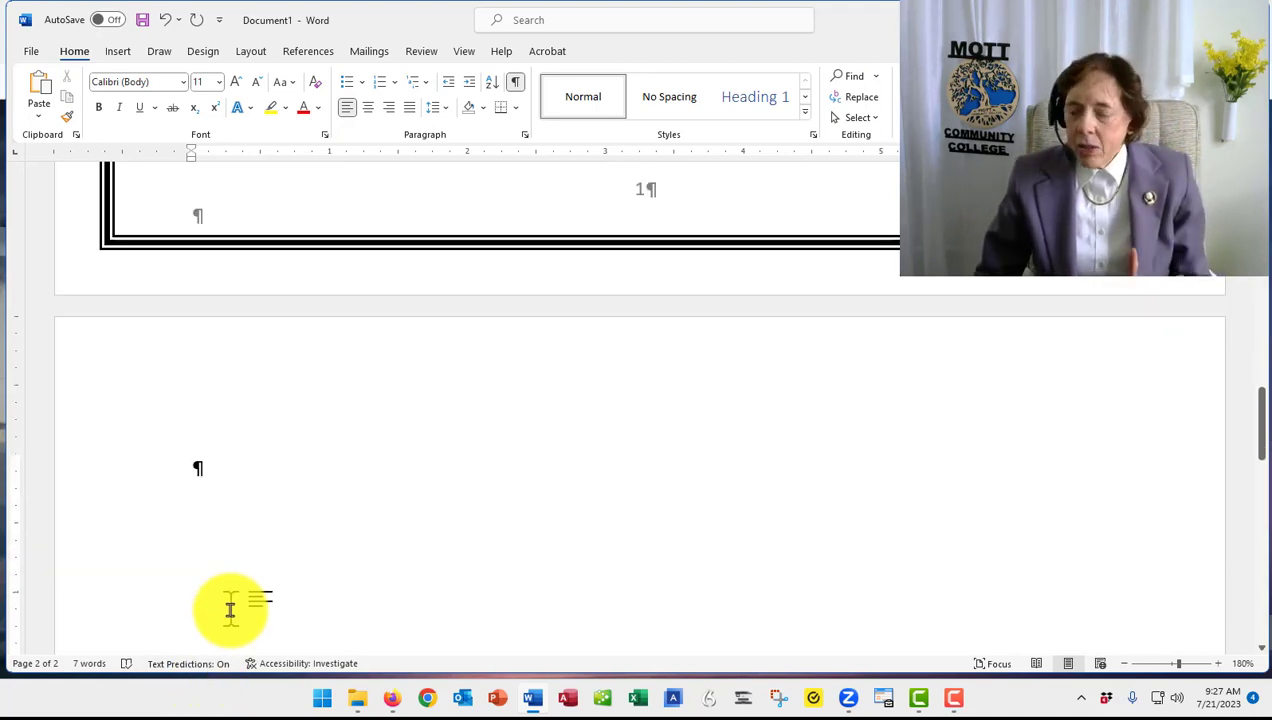
pyautogui.write('TAble of C')
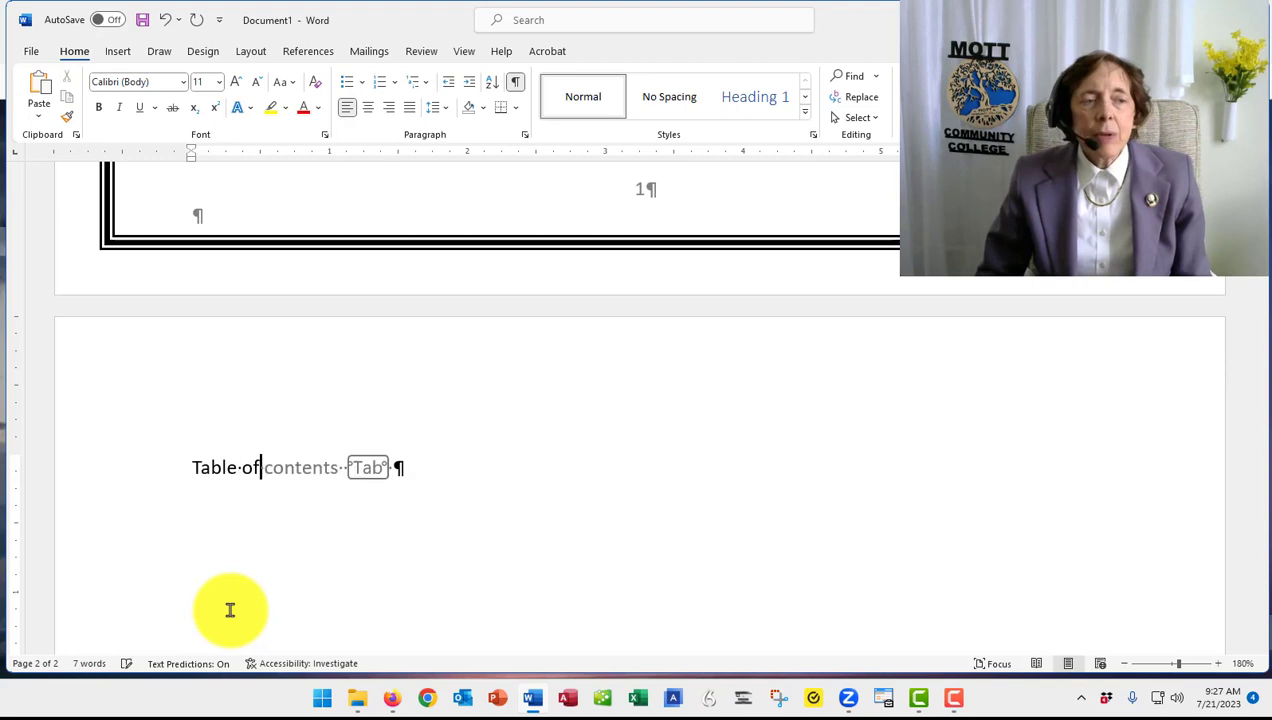
pyautogui.write('ontentsw')
pyautogui.press('BackSpace')
pyautogui.press('Return')
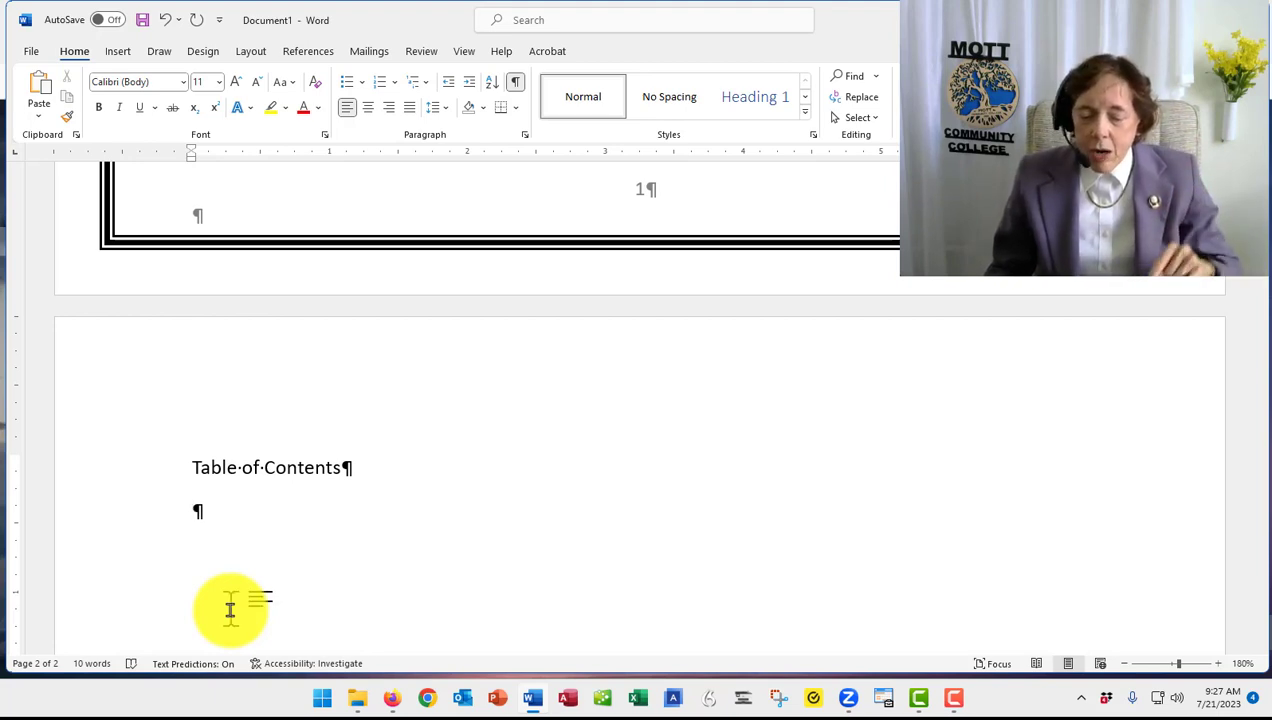
pyautogui.hotkey('ctrl', 'Return')
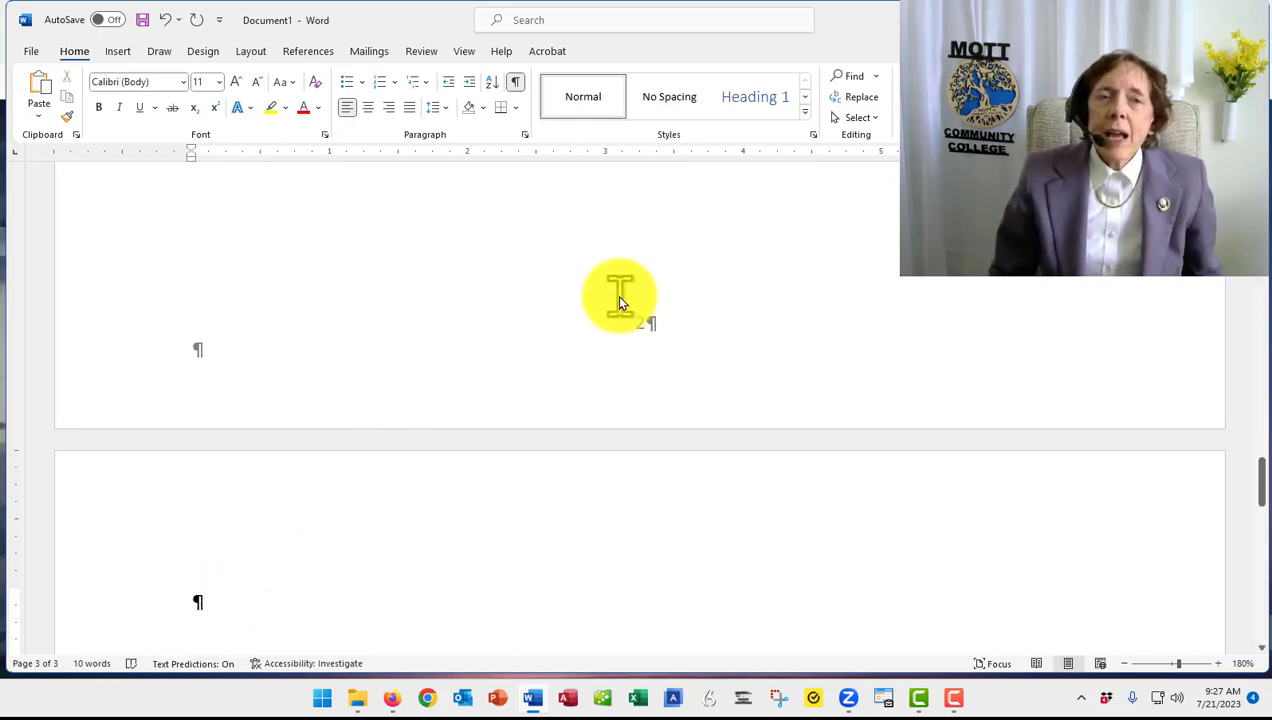
# Type 'What I Was' in Heading 1 style at the top of page 3 and centre it.
pyautogui.rightClick(758, 108)
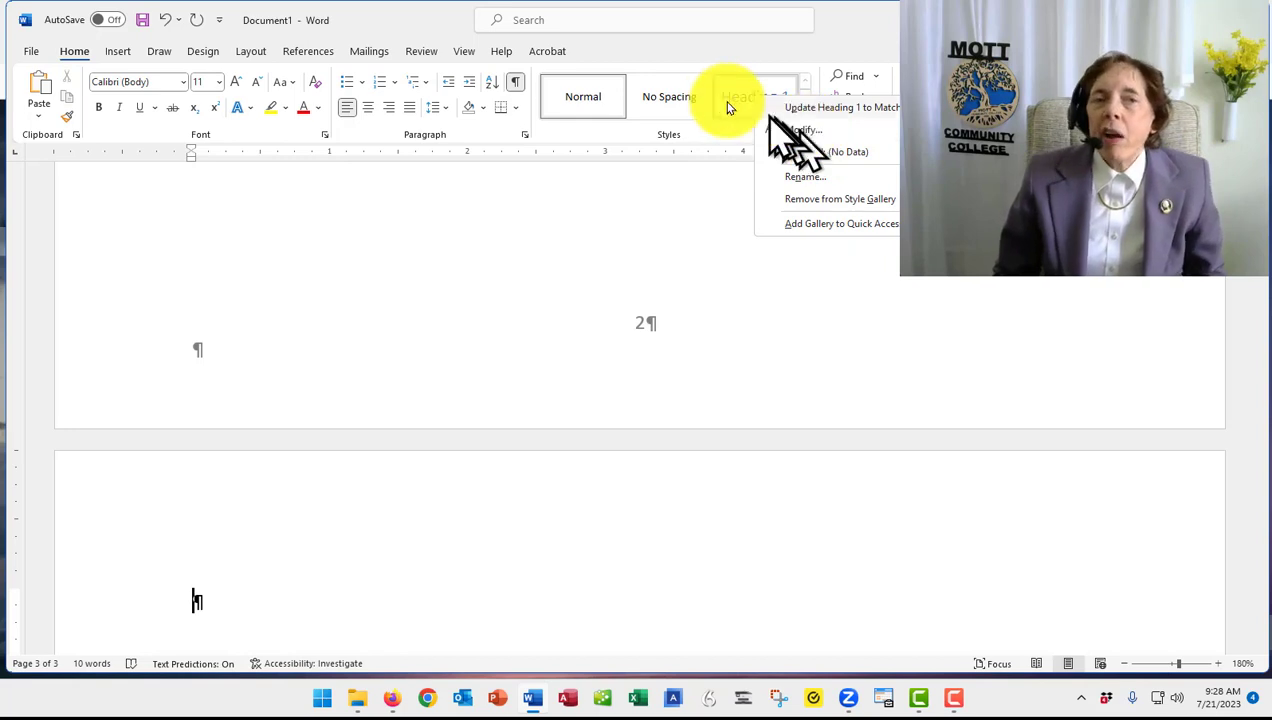
pyautogui.click(728, 100)
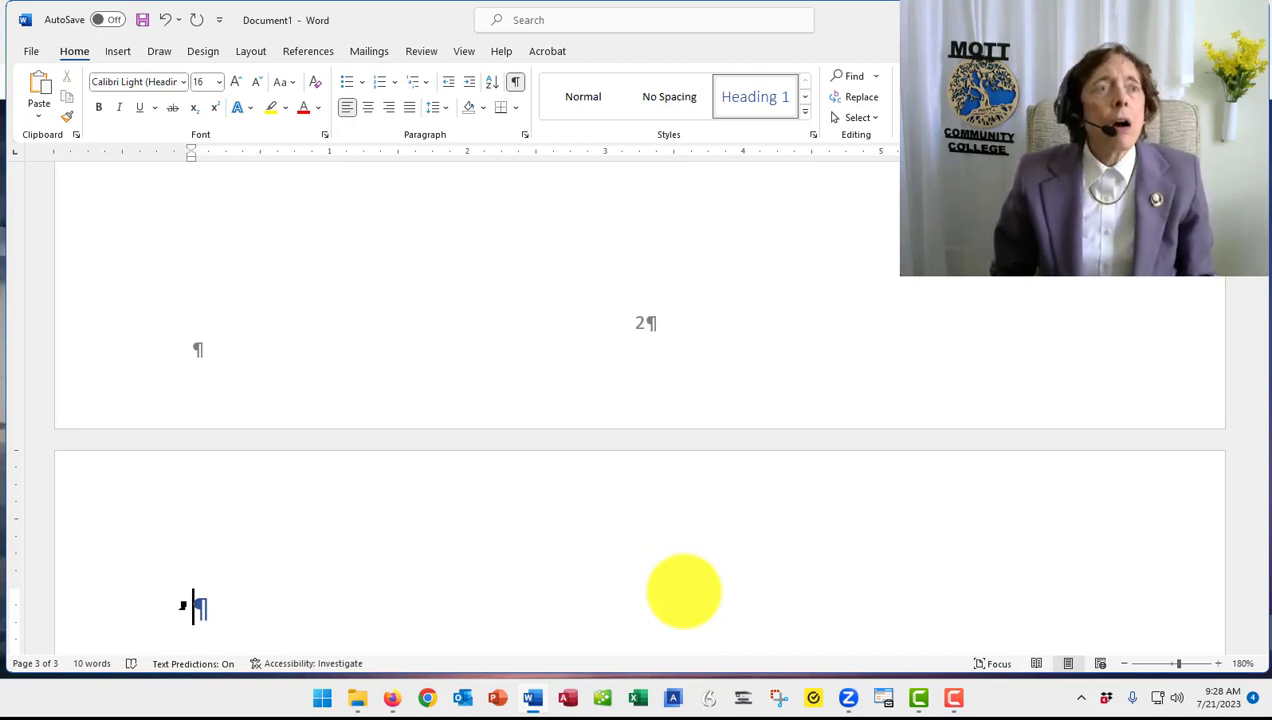
pyautogui.write('W')
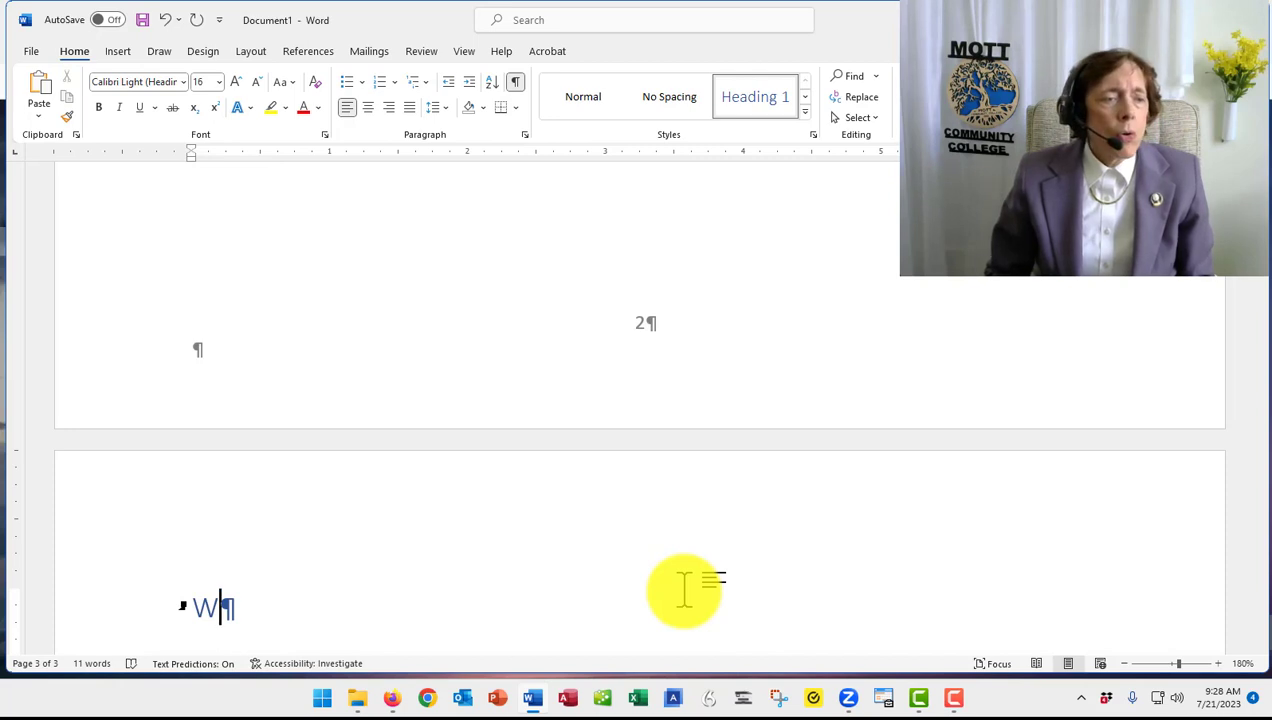
pyautogui.write('hat ')
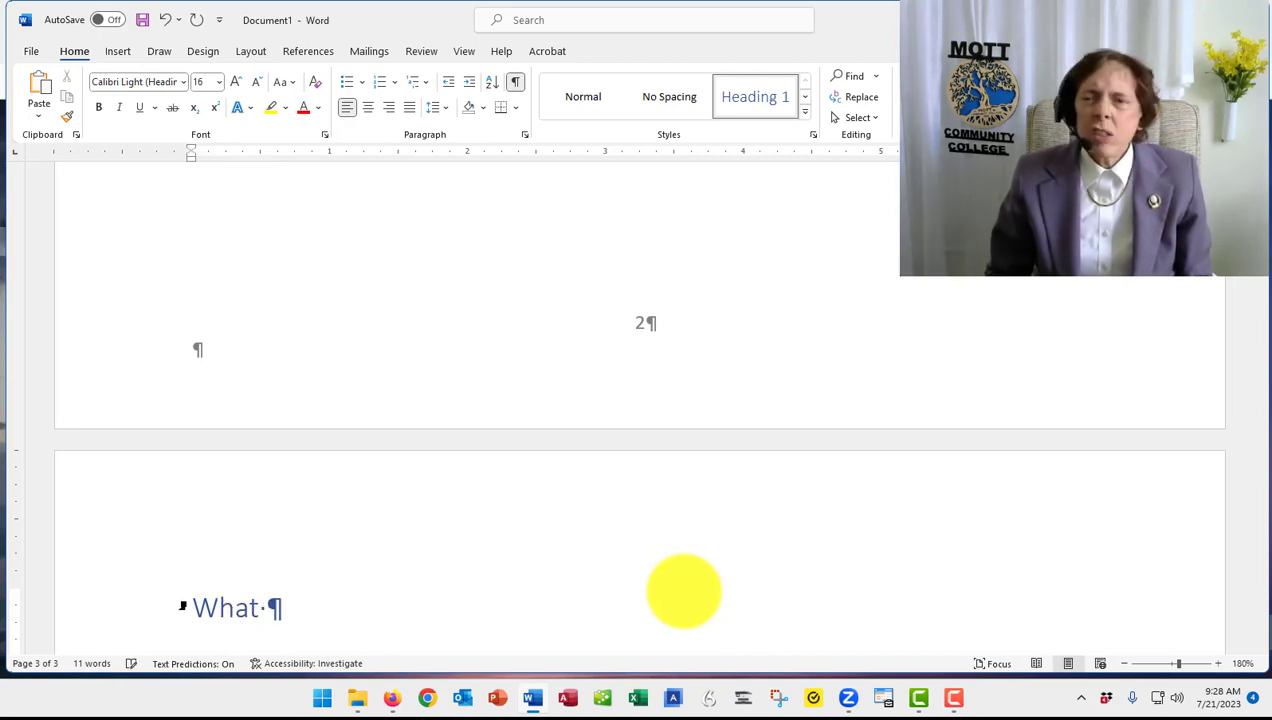
pyautogui.write('I Was')
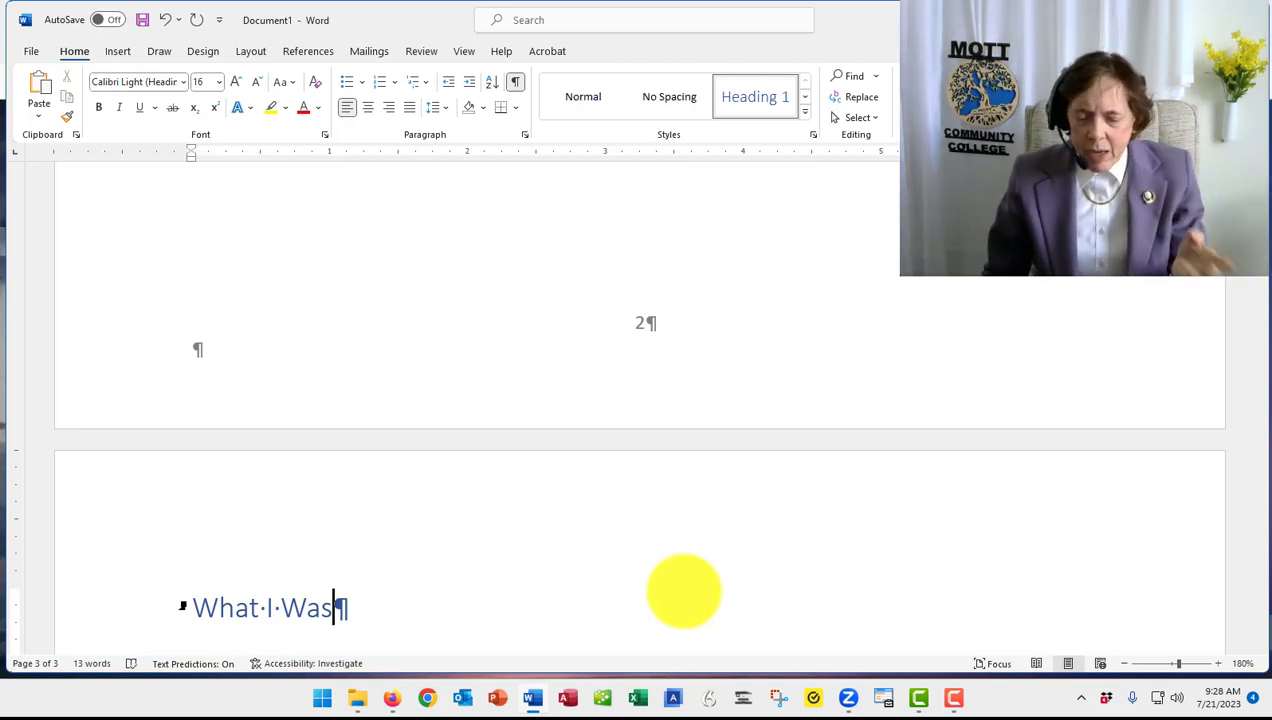
pyautogui.press('Return')
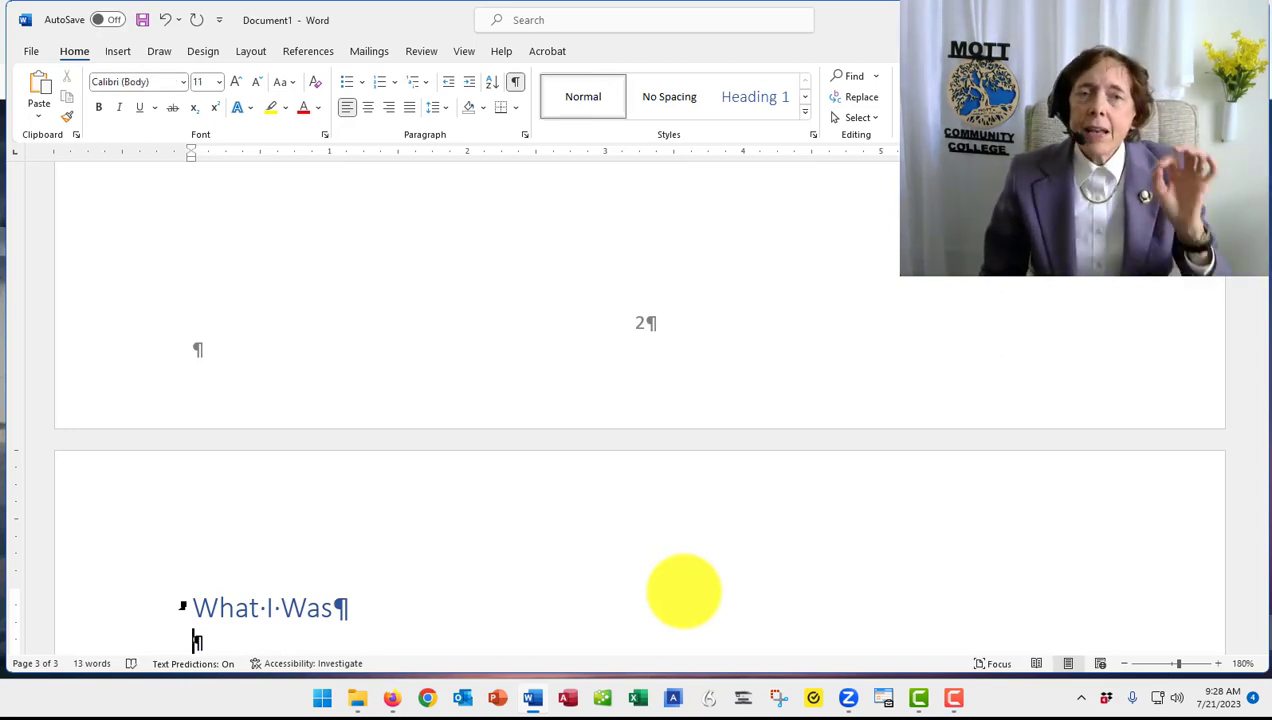
pyautogui.click(193, 607)
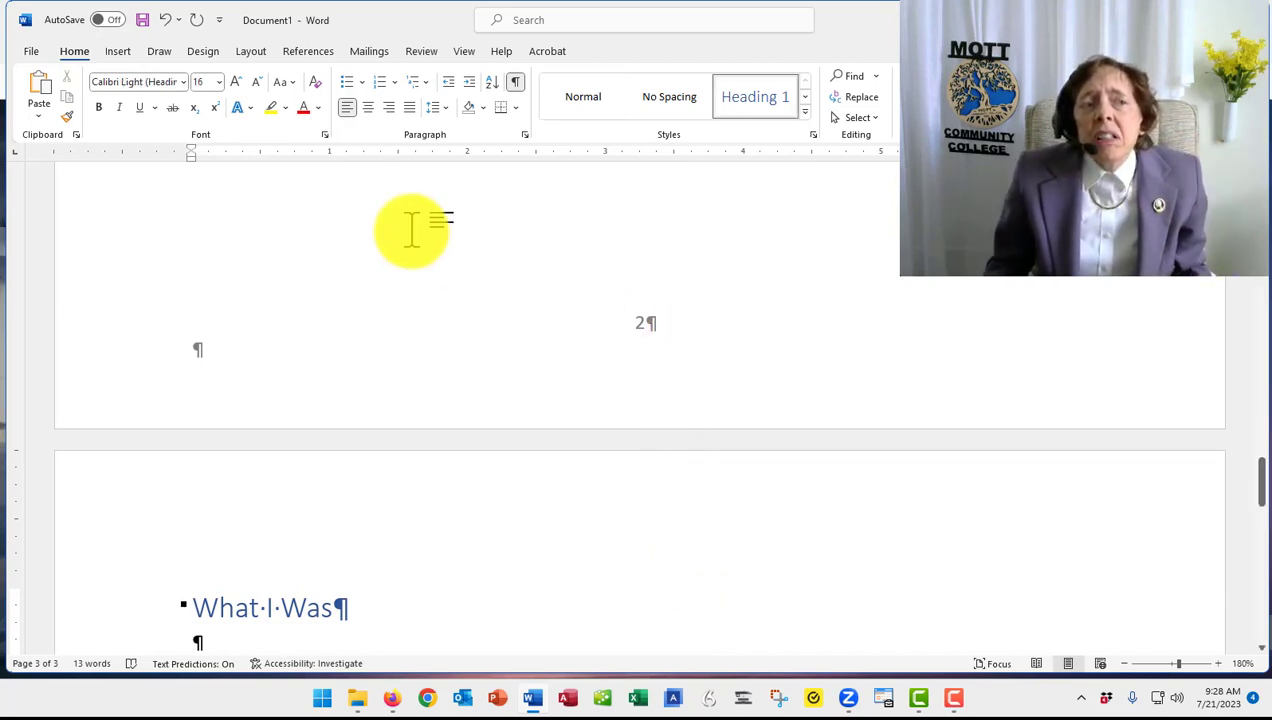
pyautogui.click(368, 108)
pyautogui.press('Down')
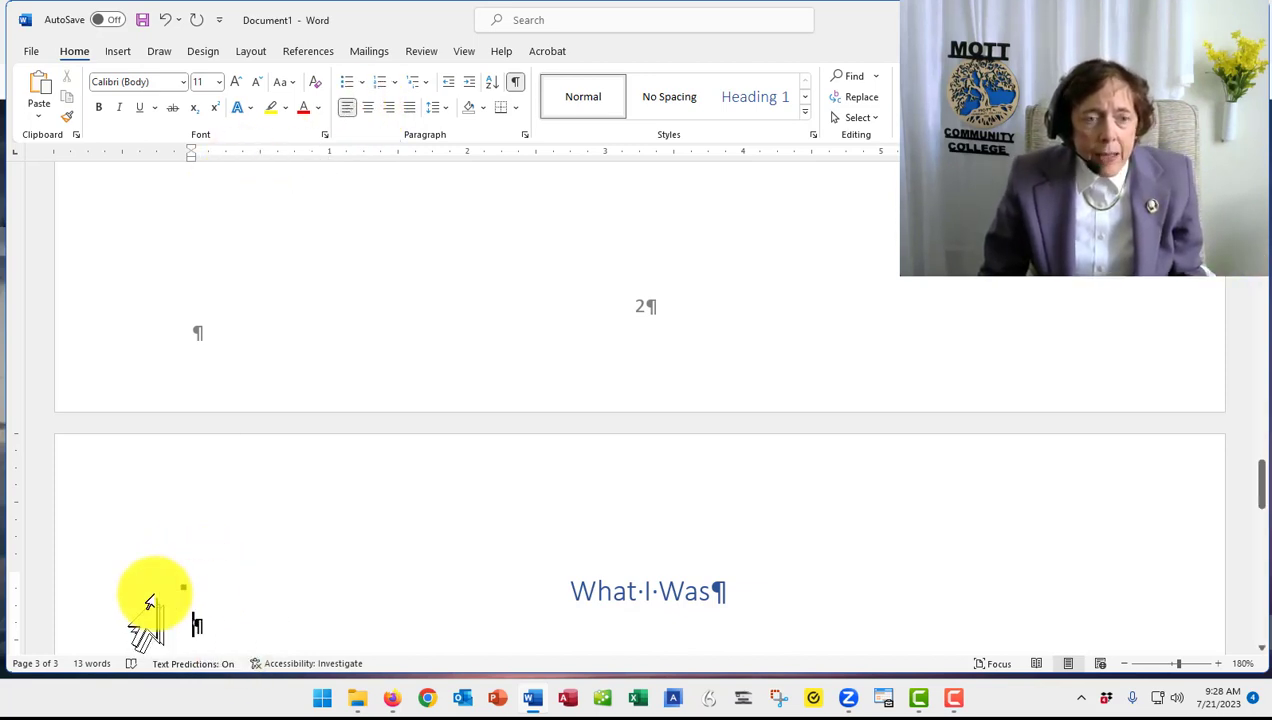
pyautogui.scroll(-3, 647, 491)
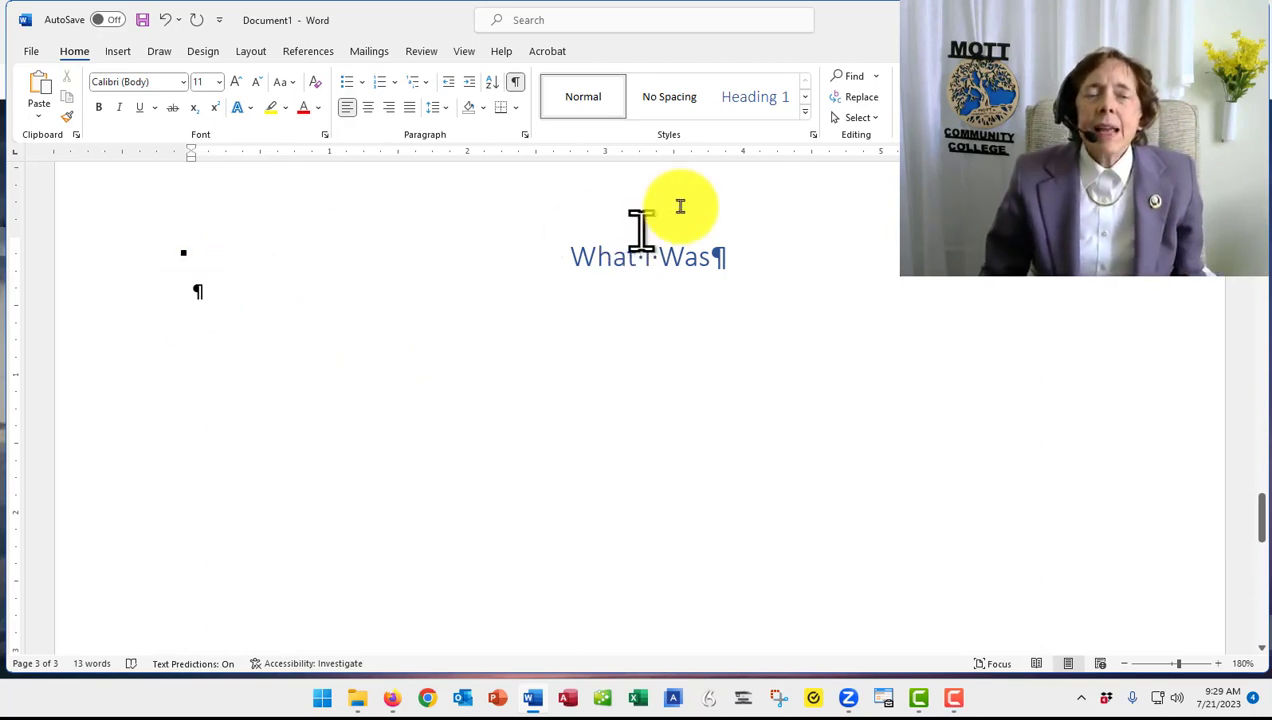
# Add a 'Biography' Heading 2 with a placeholder body paragraph beneath it.
pyautogui.click(806, 118)
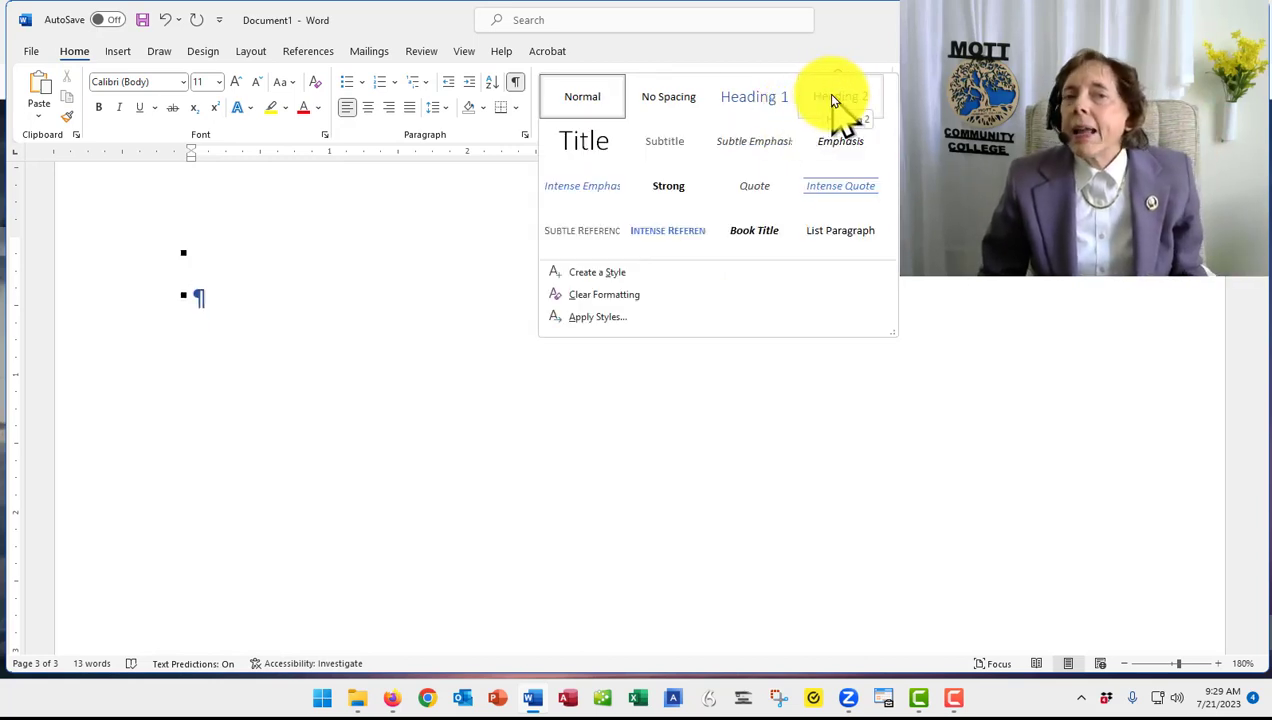
pyautogui.click(830, 100)
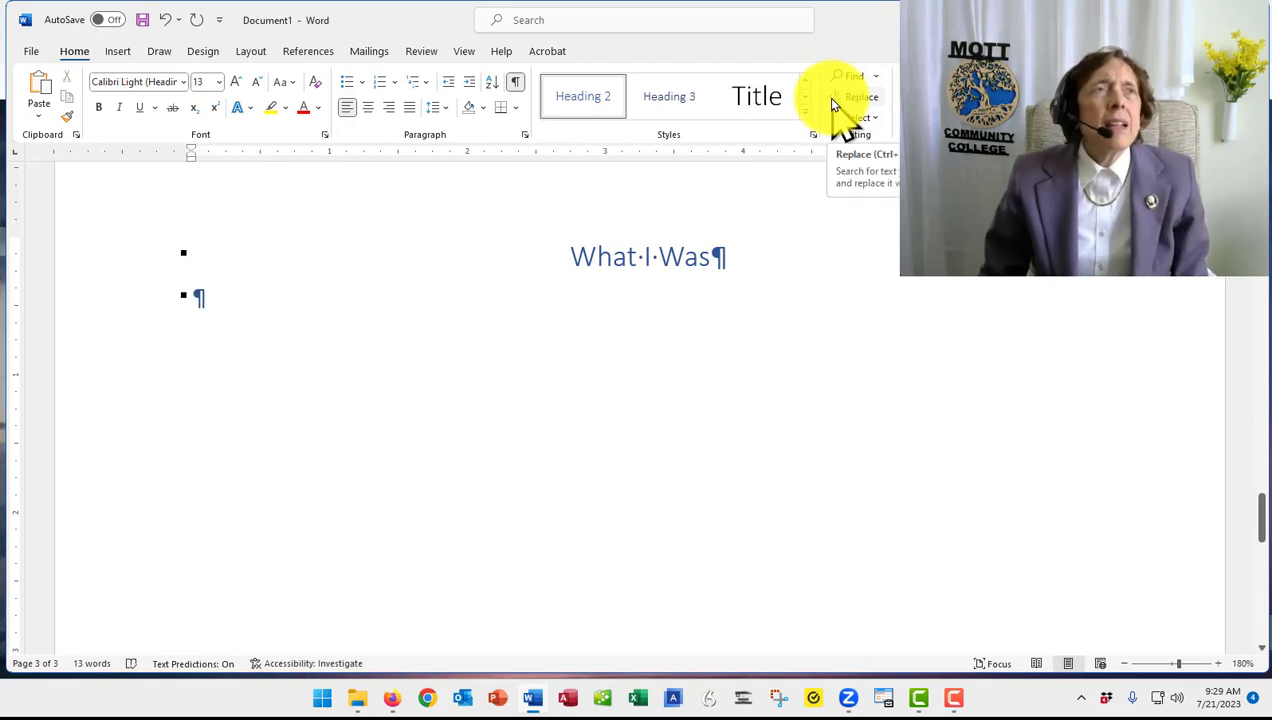
pyautogui.write('Bi')
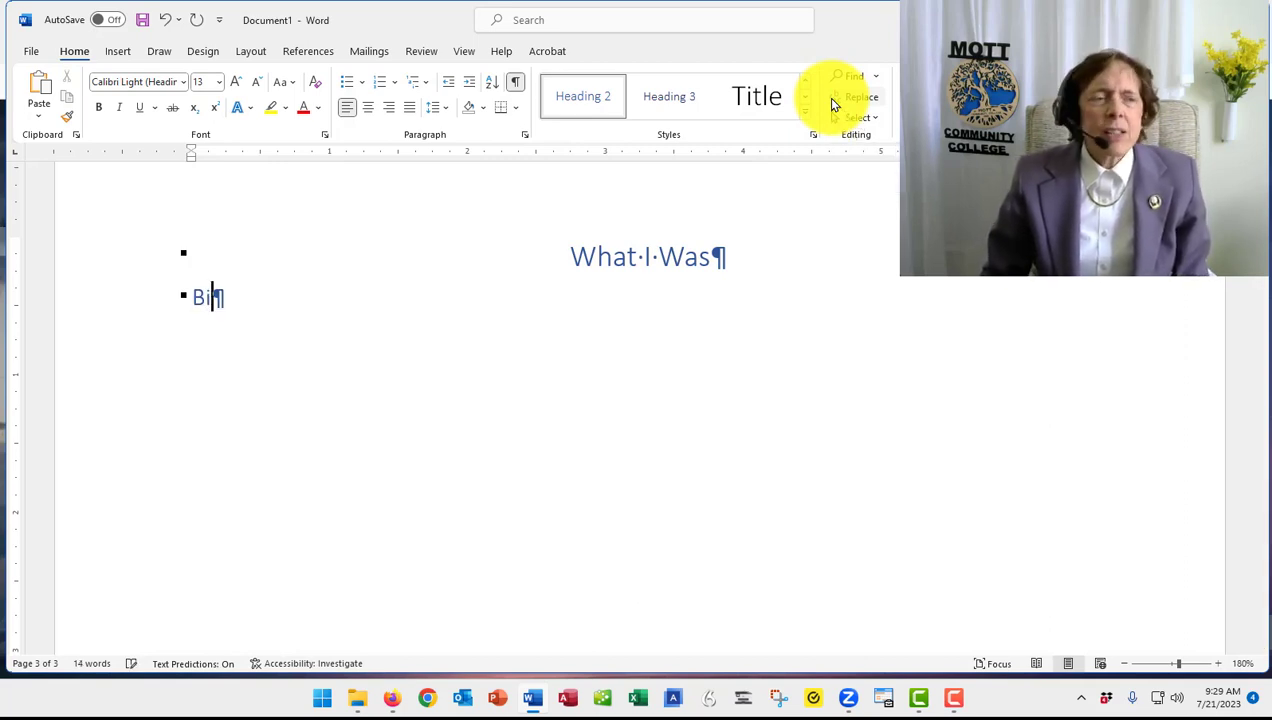
pyautogui.write('ogr')
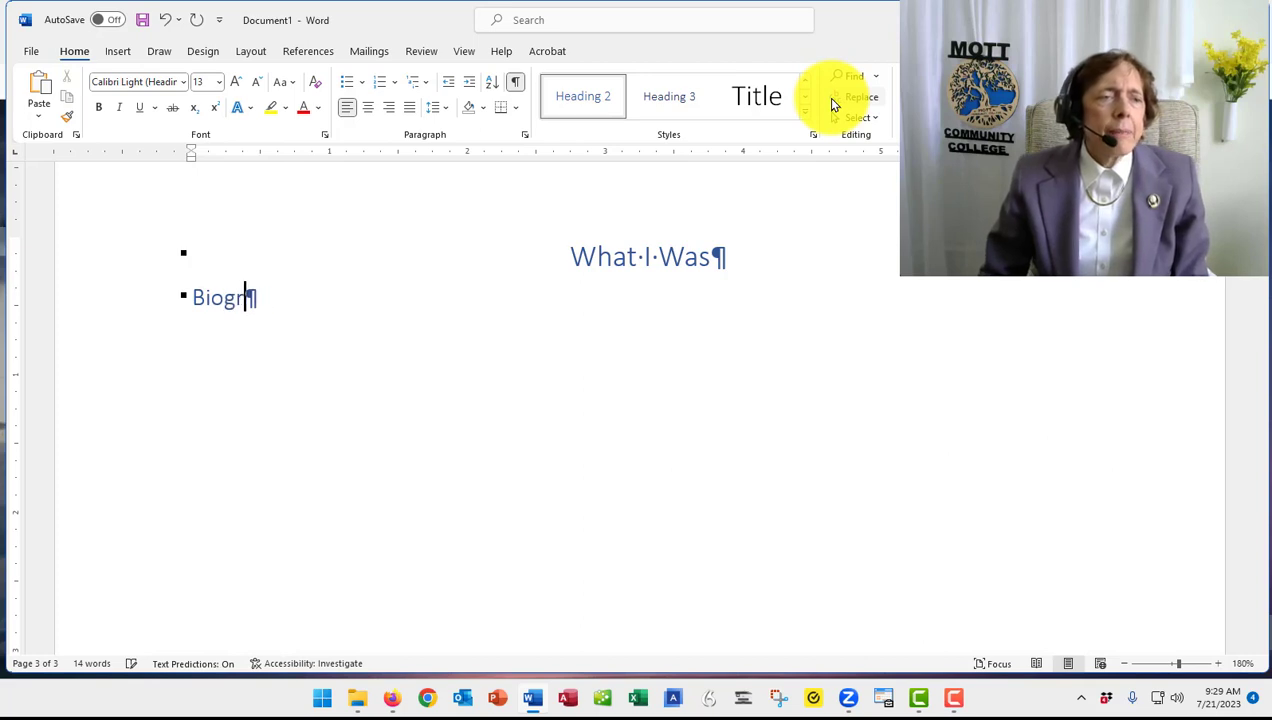
pyautogui.write('aphy')
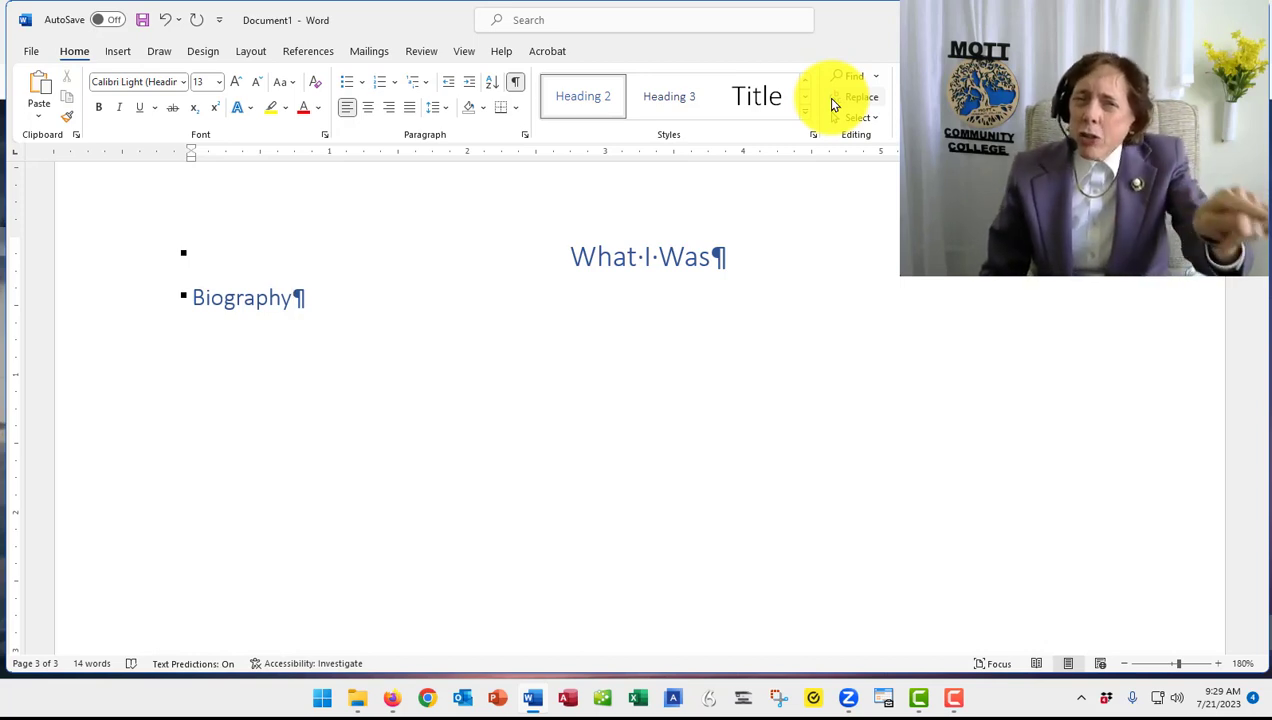
pyautogui.press('Return')
pyautogui.write('Las dflasj dflasjd flaksj flasdj flsadj flaksdj')
pyautogui.write('f laskdjf lasdj flaskdjf laskdjf lasdkjf lasdkfj lasdjf lasd')
pyautogui.write('jf lasdkjf lasdkjf lasdkj flasdkjf lasdkjf lasdkjf lasdkjf la')
pyautogui.write('sdkjf laskdjf')
pyautogui.press('Return')
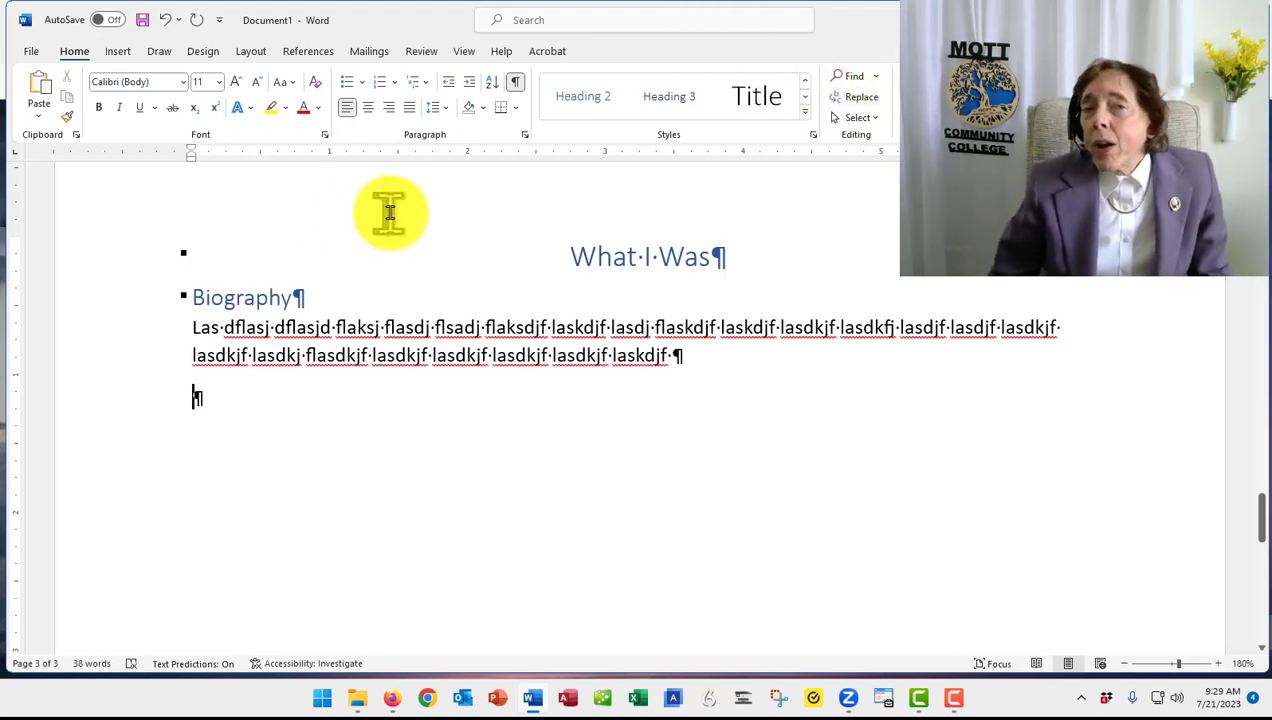
# Add three placeholder bullet points under Biography, then end the list.
pyautogui.click(348, 83)
pyautogui.write('asldk fasldjfk sa')
pyautogui.press('Return')
pyautogui.write('Alskdjf lasdkfj')
pyautogui.press('Return')
pyautogui.write('Alsdkjflsdkjf a')
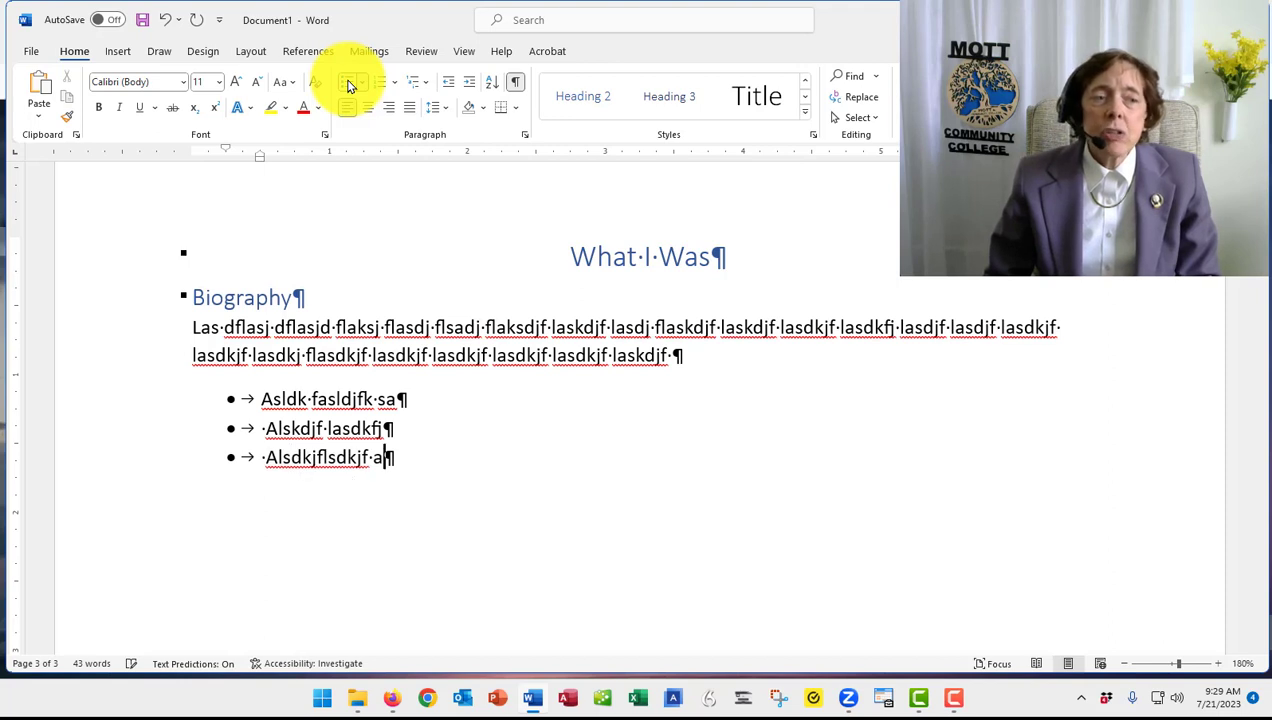
pyautogui.press('Return')
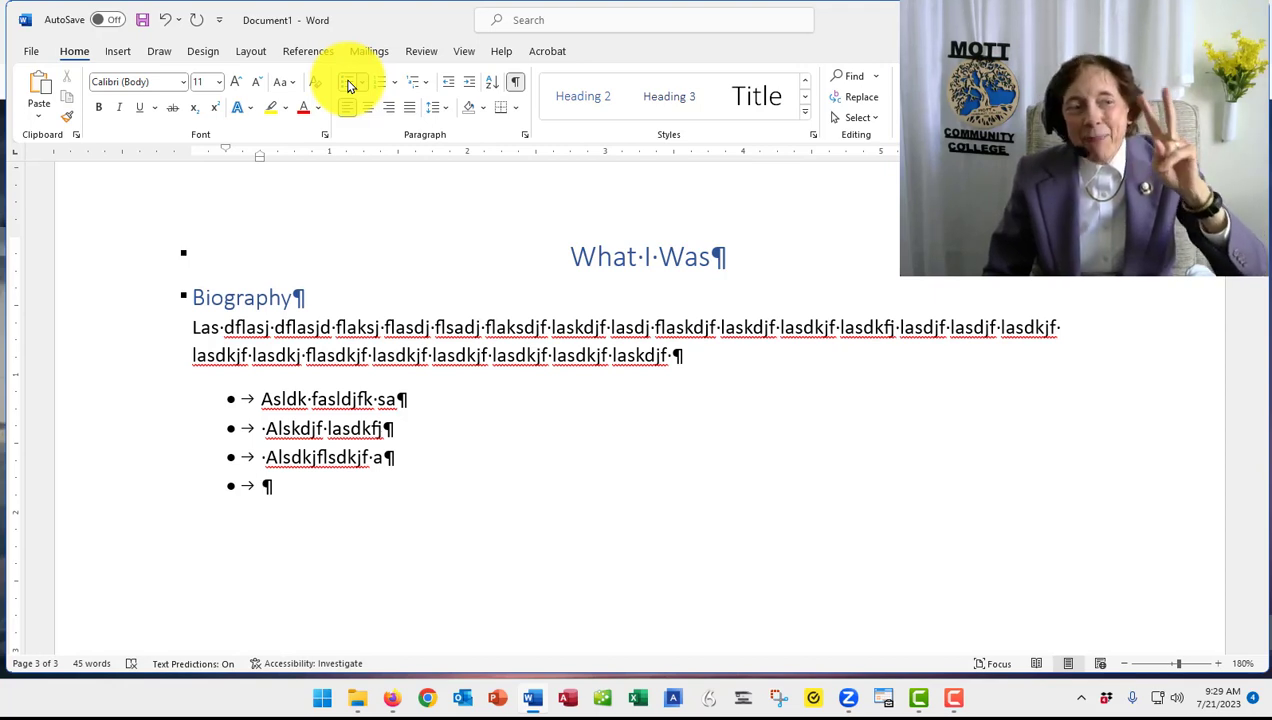
pyautogui.press('Return')
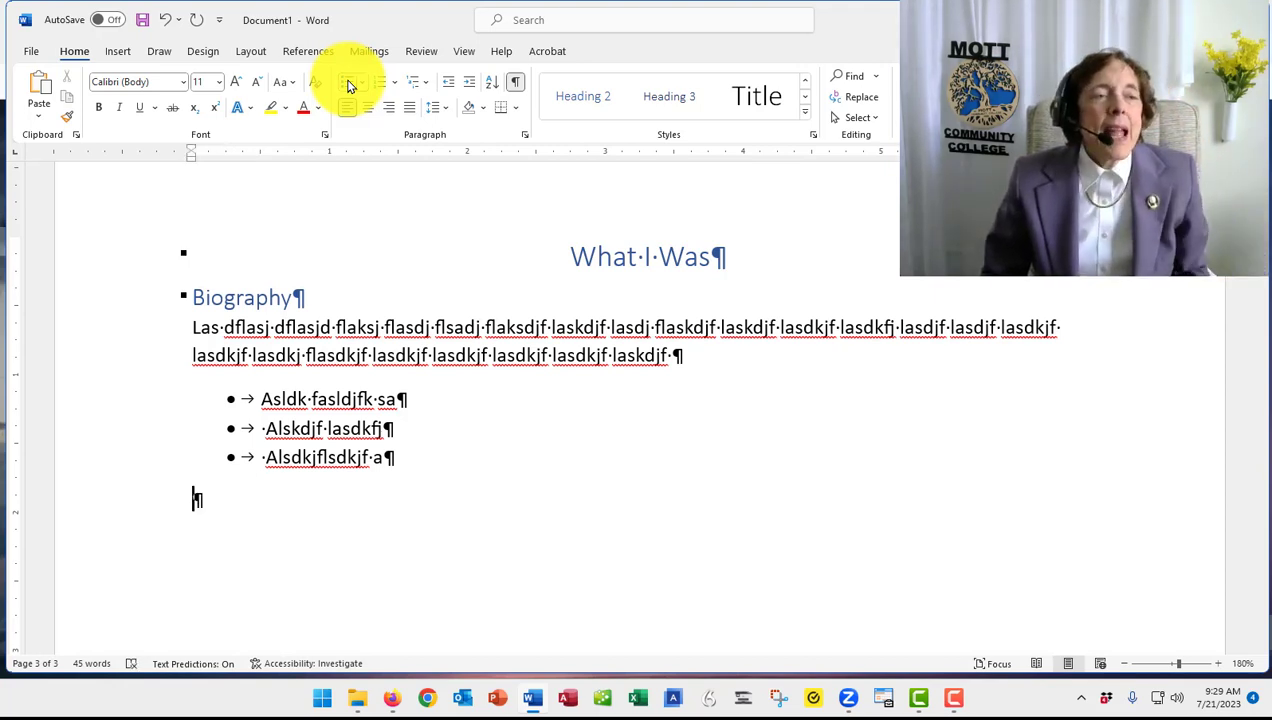
# Add a 'Vocation' Heading 2 followed by a placeholder body paragraph.
pyautogui.click(577, 100)
pyautogui.write('Vocation')
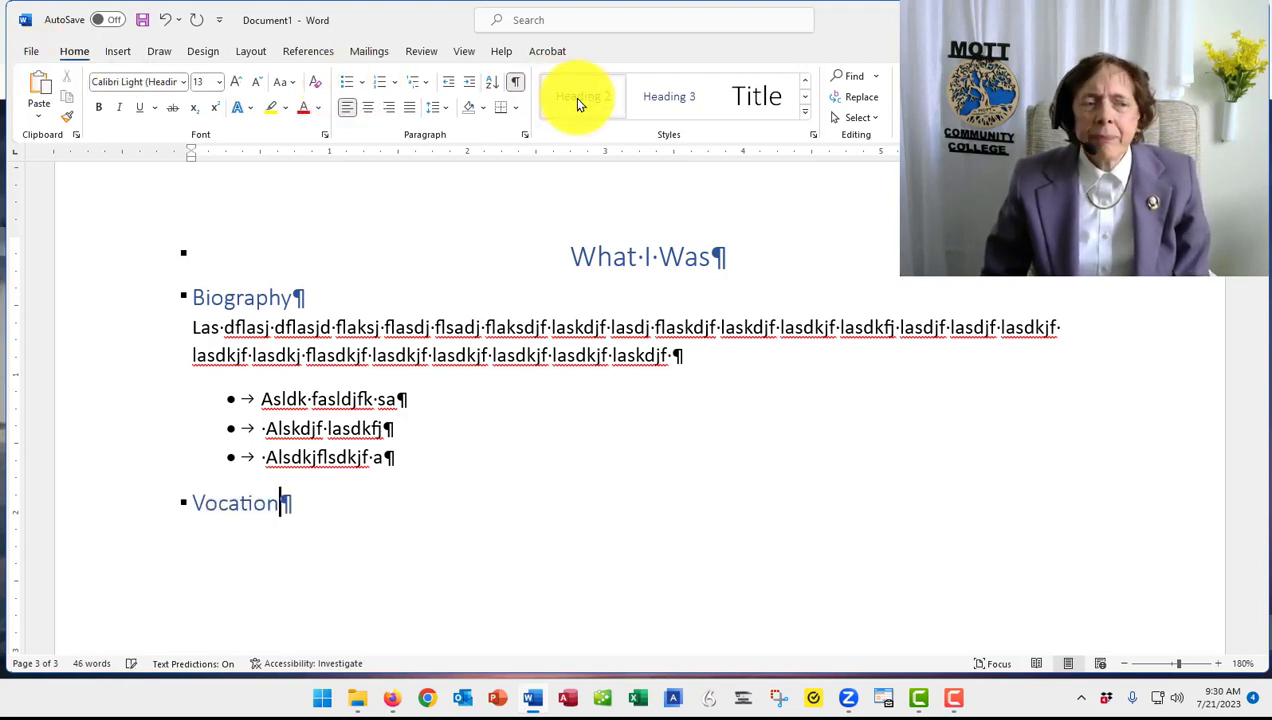
pyautogui.press('Return')
pyautogui.write('L aksdfljaslkf jasdlk fjalsd')
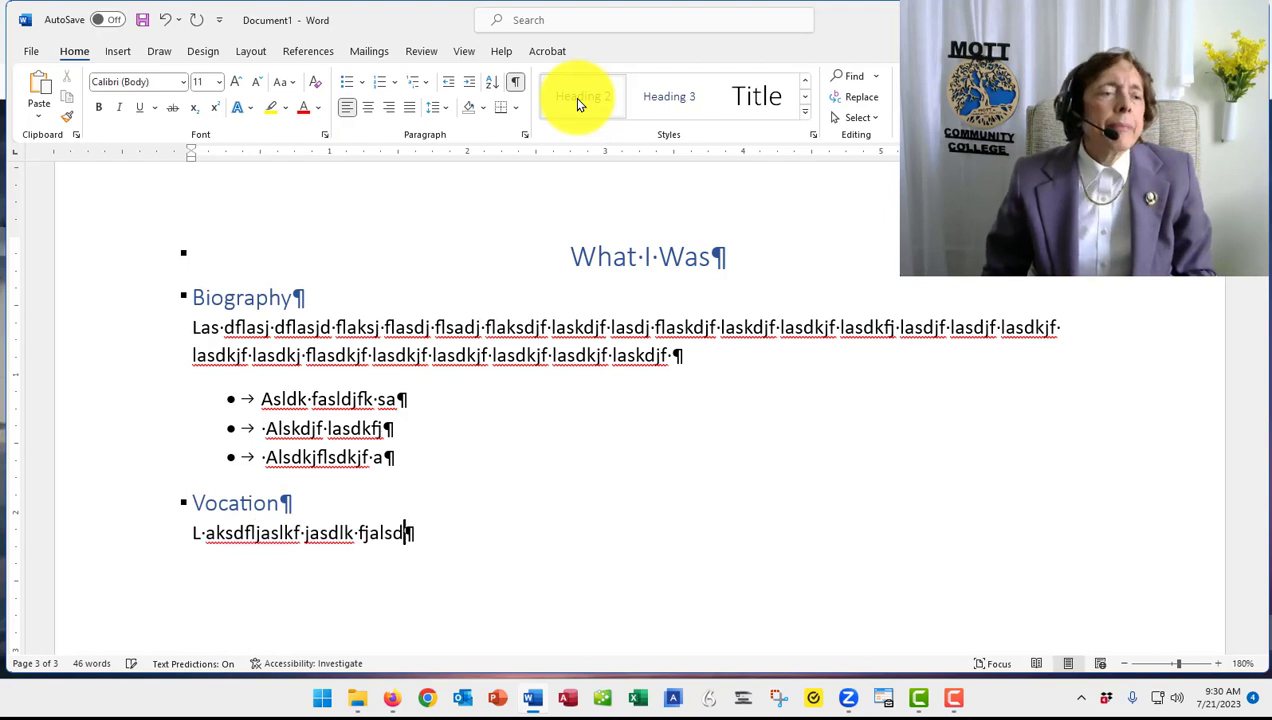
pyautogui.write('k fjlasdjf lasdjf lasdjf laksdjf lasdkjf lasdjf')
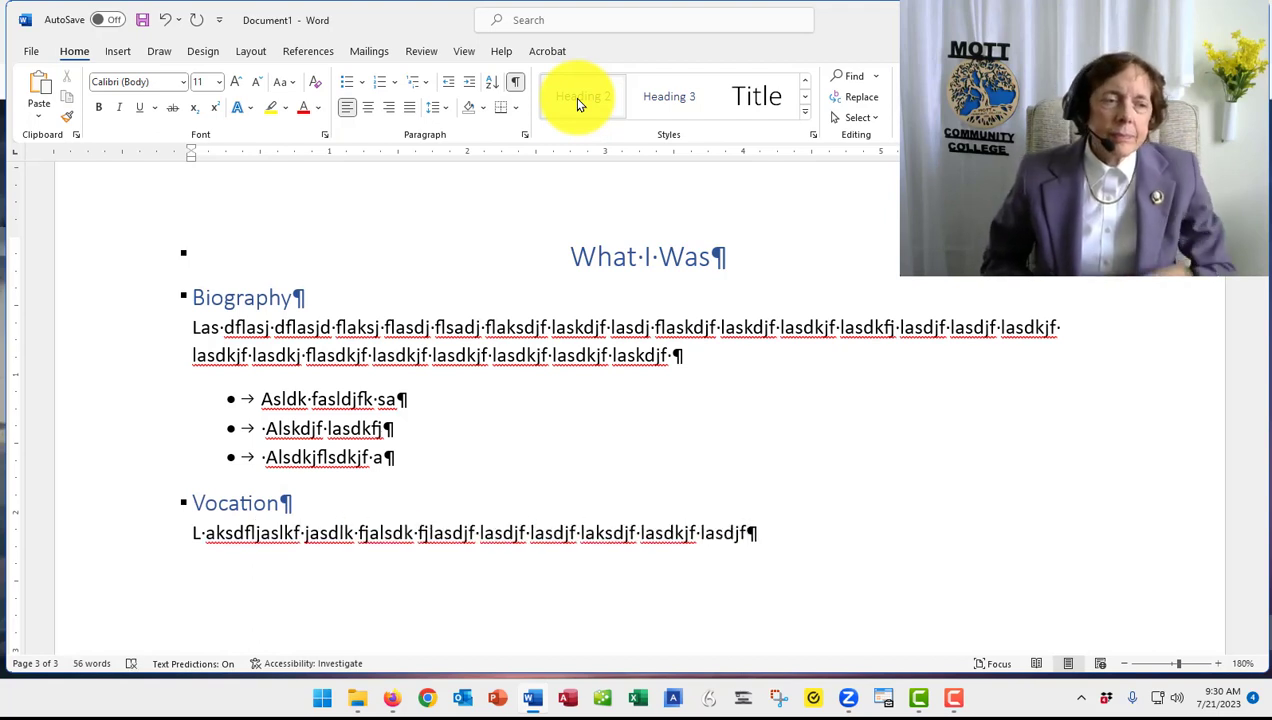
pyautogui.press('Return')
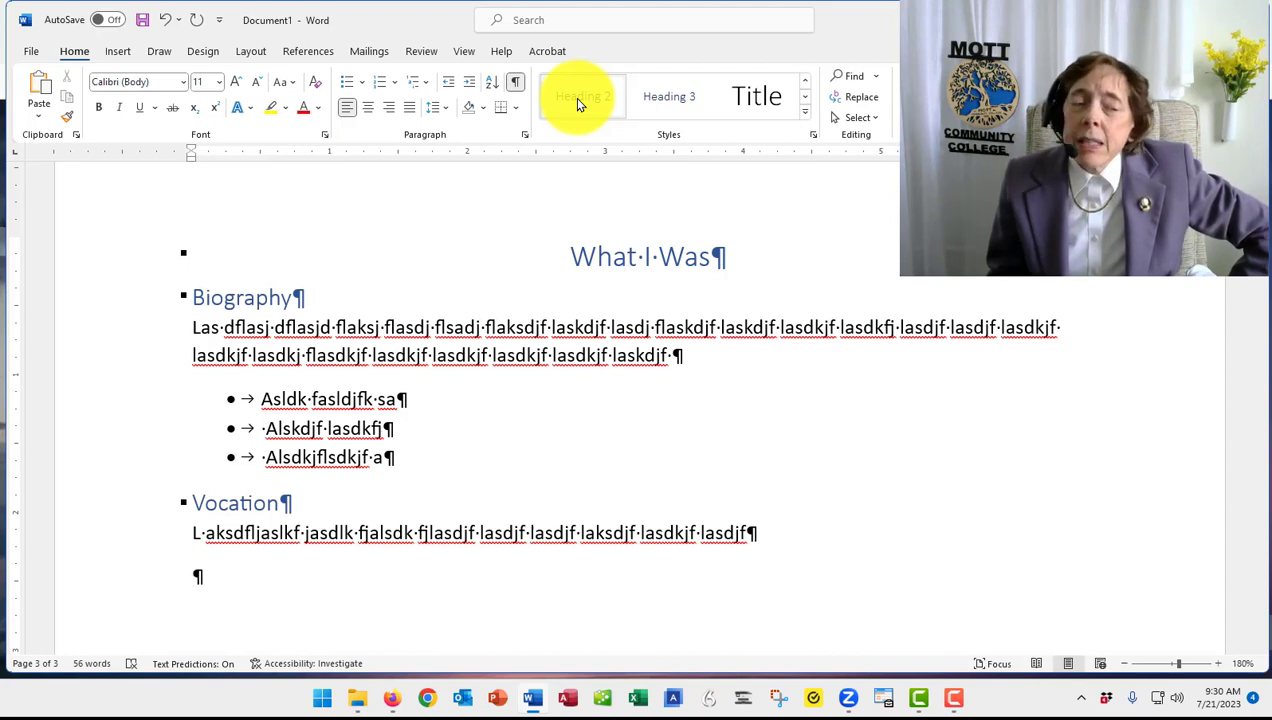
# Insert a page break after the Vocation paragraph to start a fourth page.
pyautogui.hotkey('ctrl', 'Return')
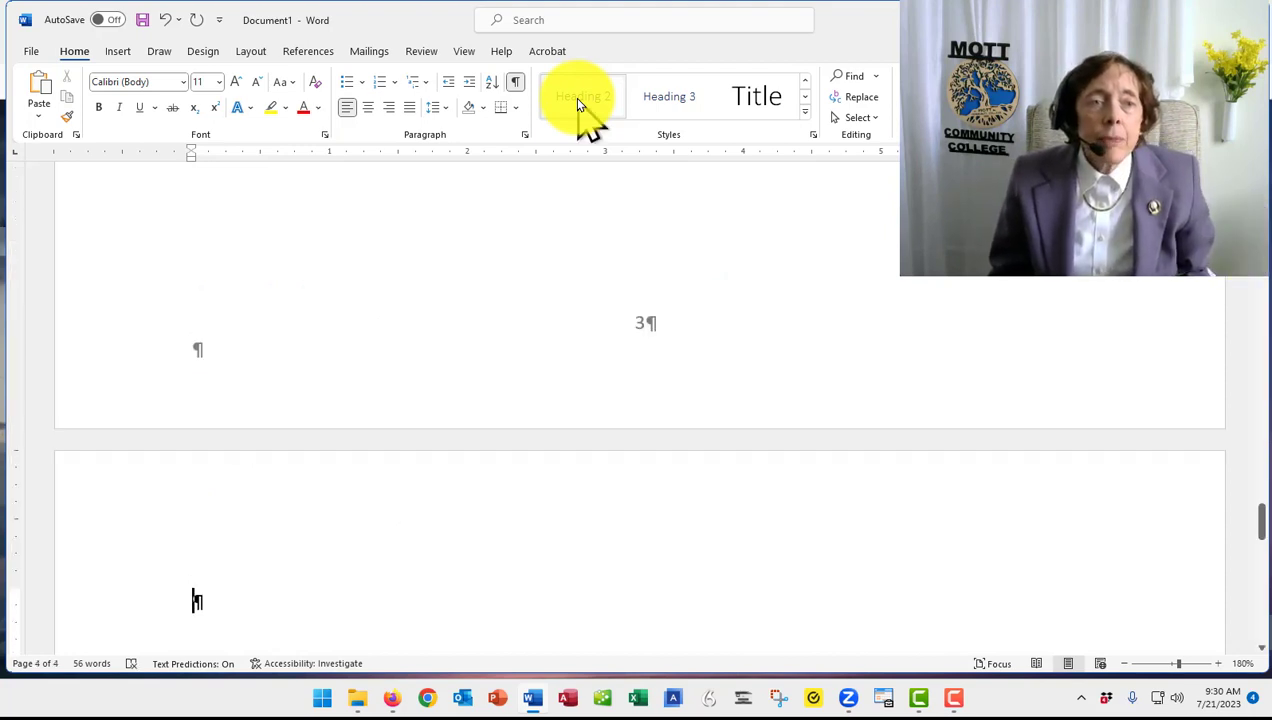
pyautogui.scroll(5, 480, 260)
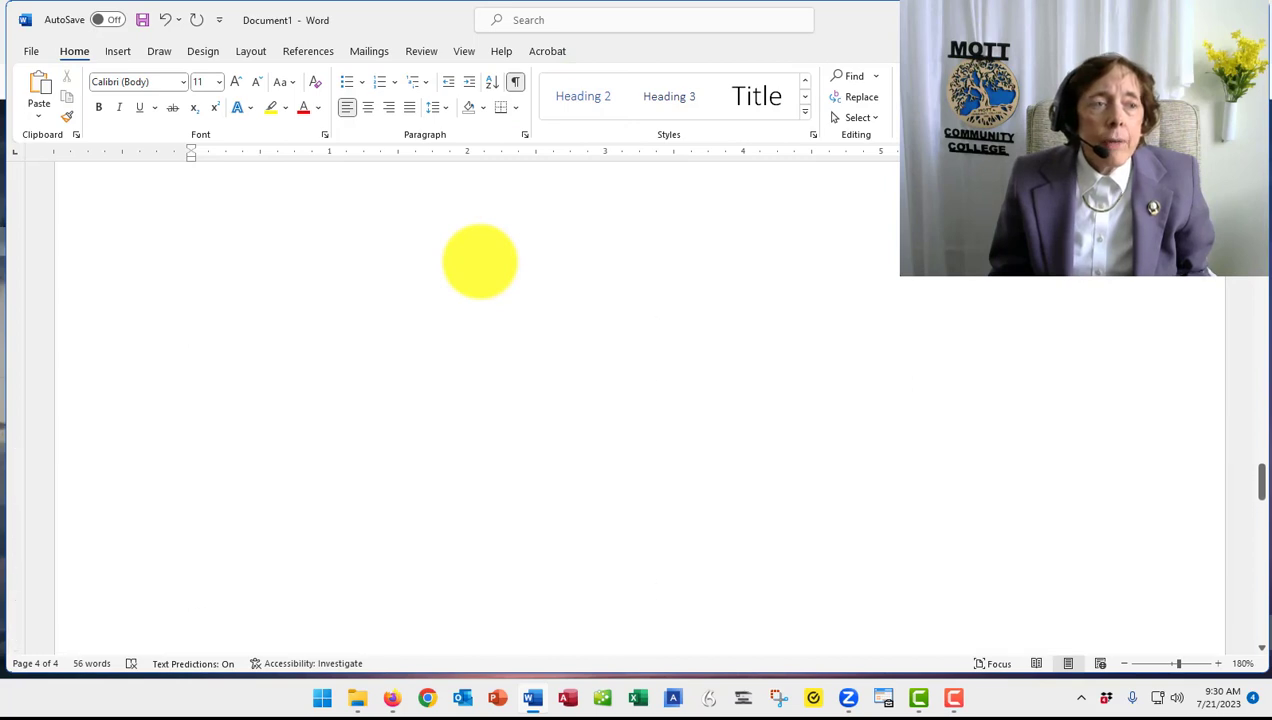
pyautogui.scroll(3, 480, 260)
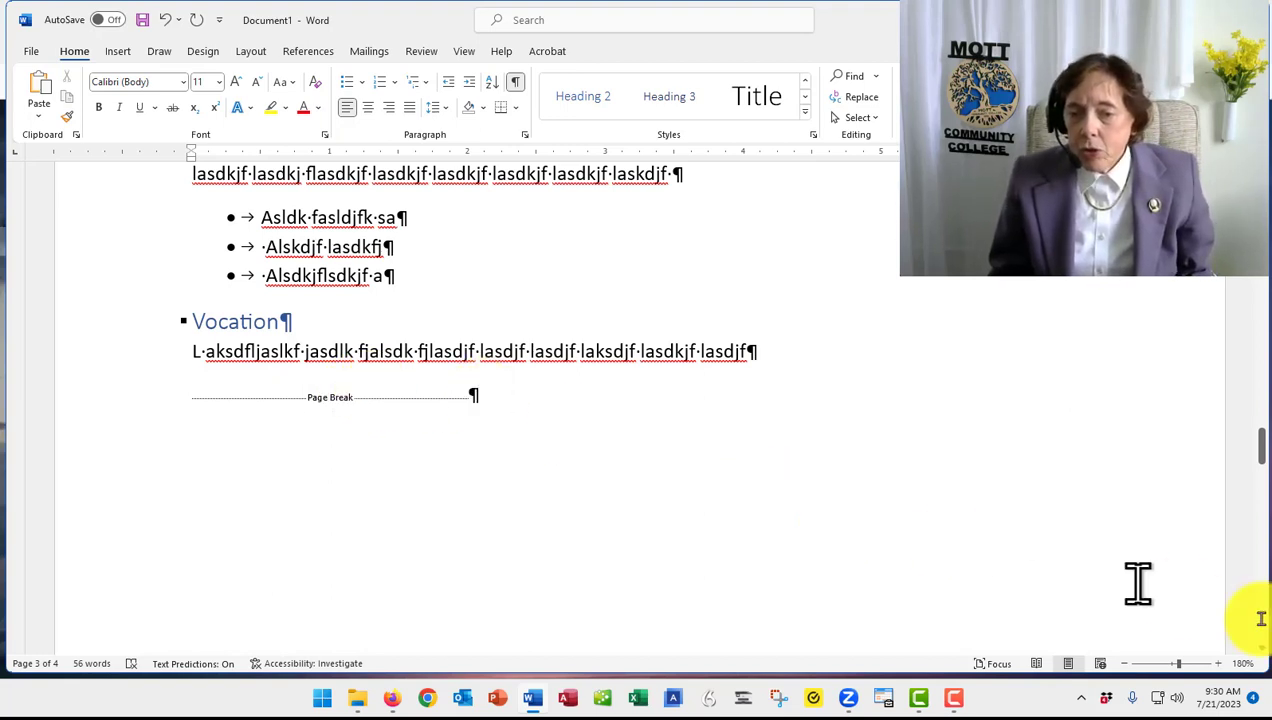
# Zoom the document in to 240%.
pyautogui.click(1218, 664)
pyautogui.click(1218, 664)
pyautogui.click(1218, 664)
pyautogui.click(1218, 664)
pyautogui.click(1218, 664)
pyautogui.click(1218, 664)
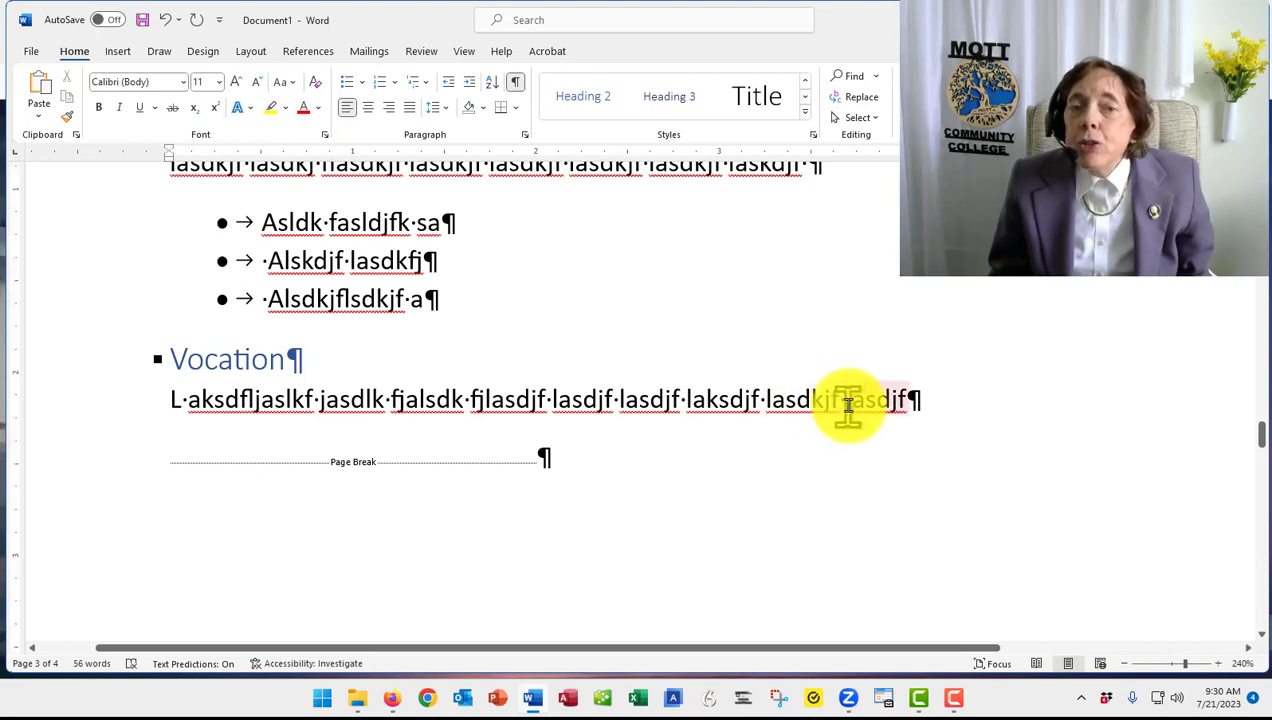
# Dismiss the 'lasdjf' spelling card and the Teams popup, then hide formatting marks.
pyautogui.click(843, 399)
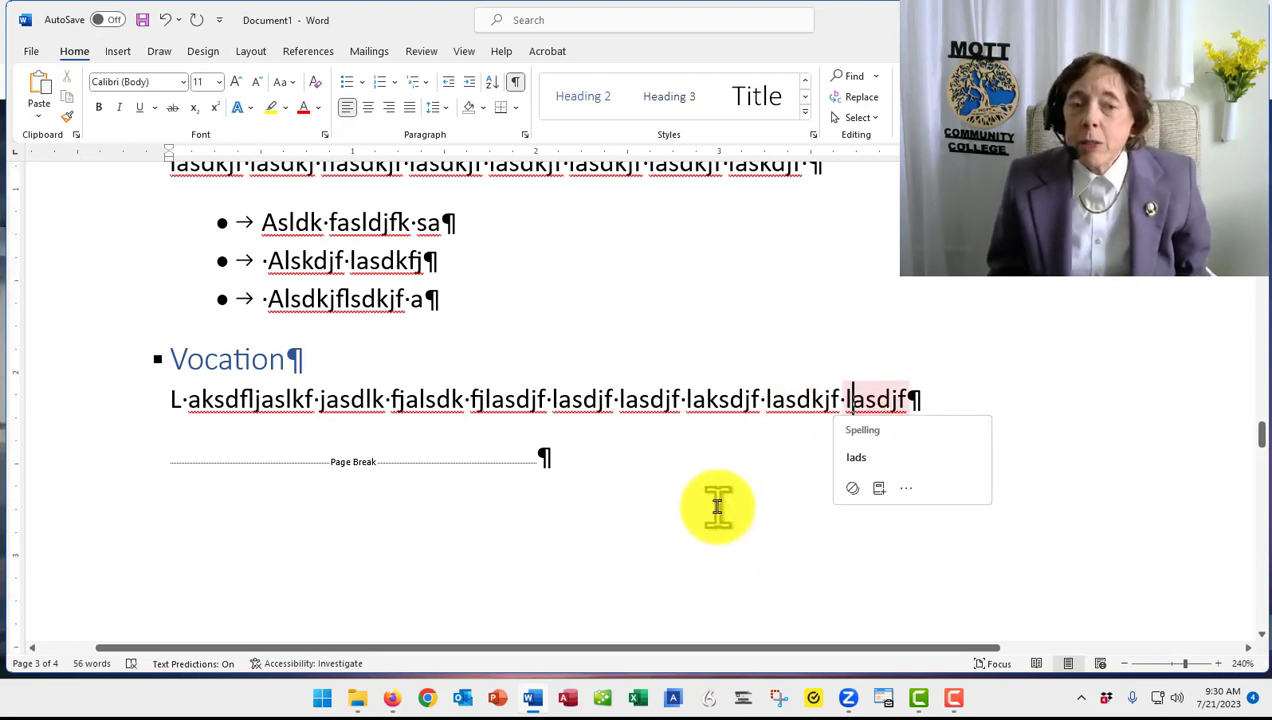
pyautogui.click(765, 465)
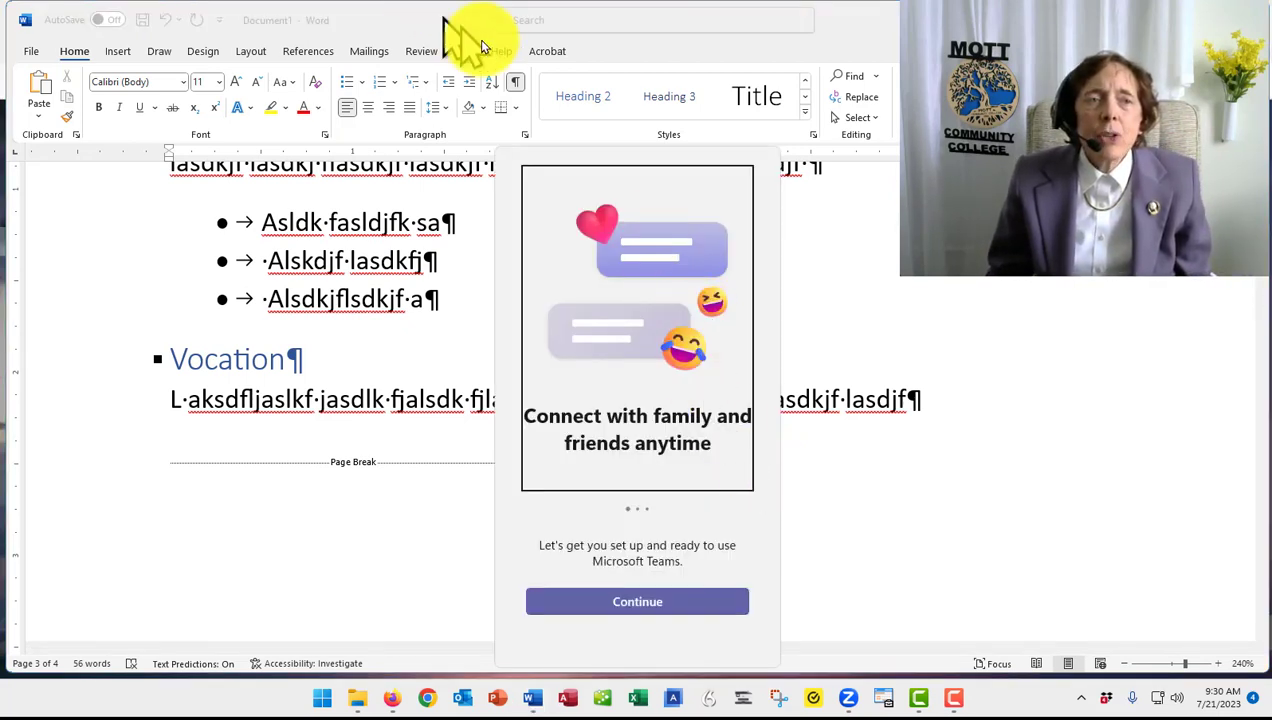
pyautogui.click(508, 82)
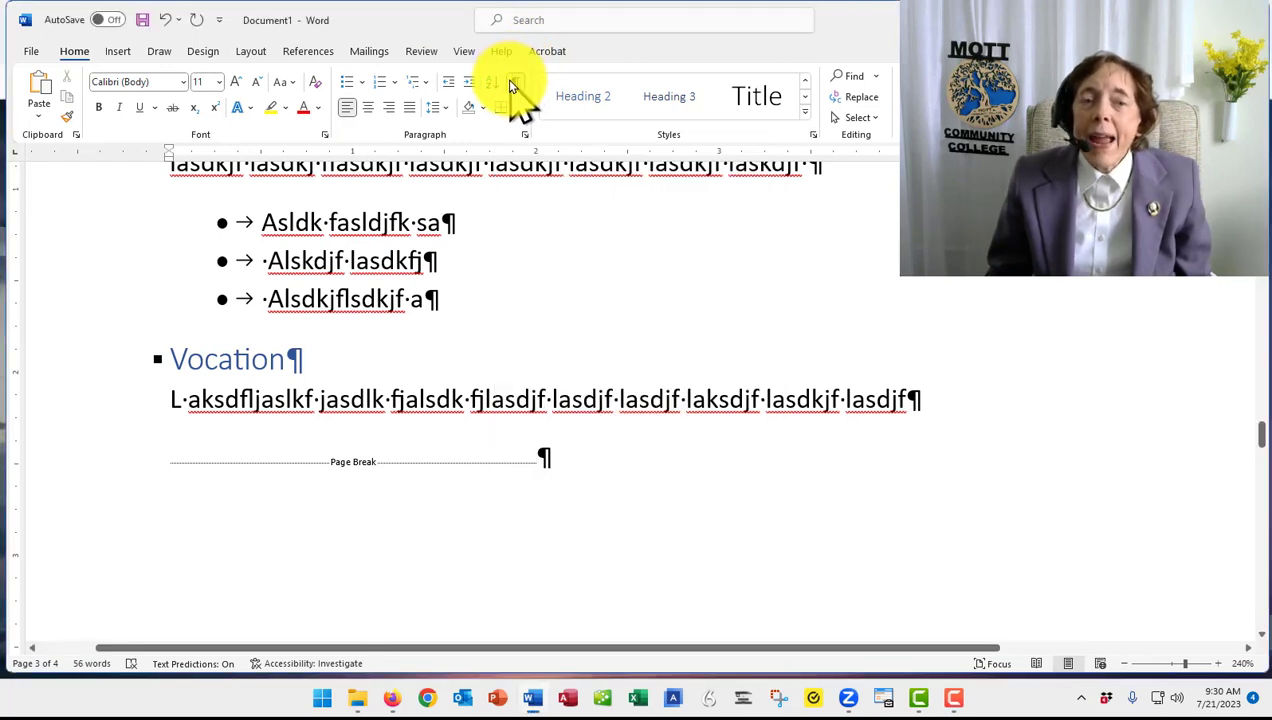
pyautogui.click(510, 84)
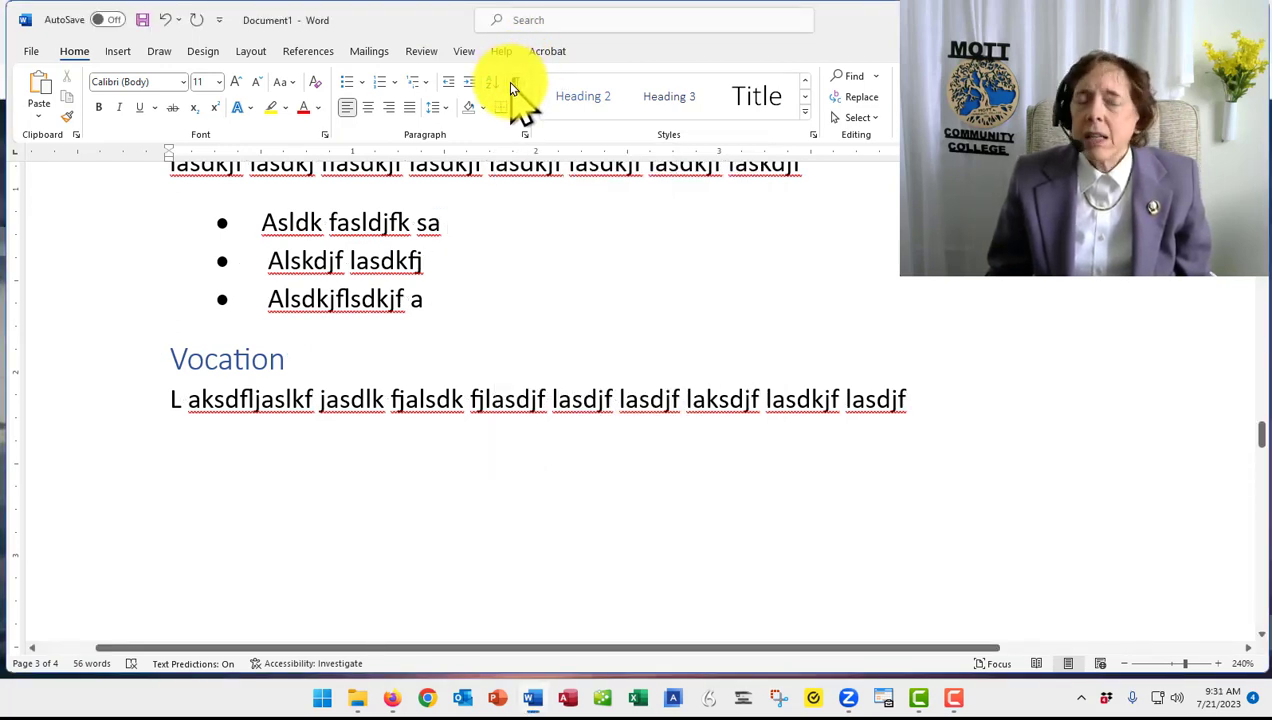
# Show formatting marks, hide white space, and review the Where I am Now and Where I am Going pages.
pyautogui.click(510, 84)
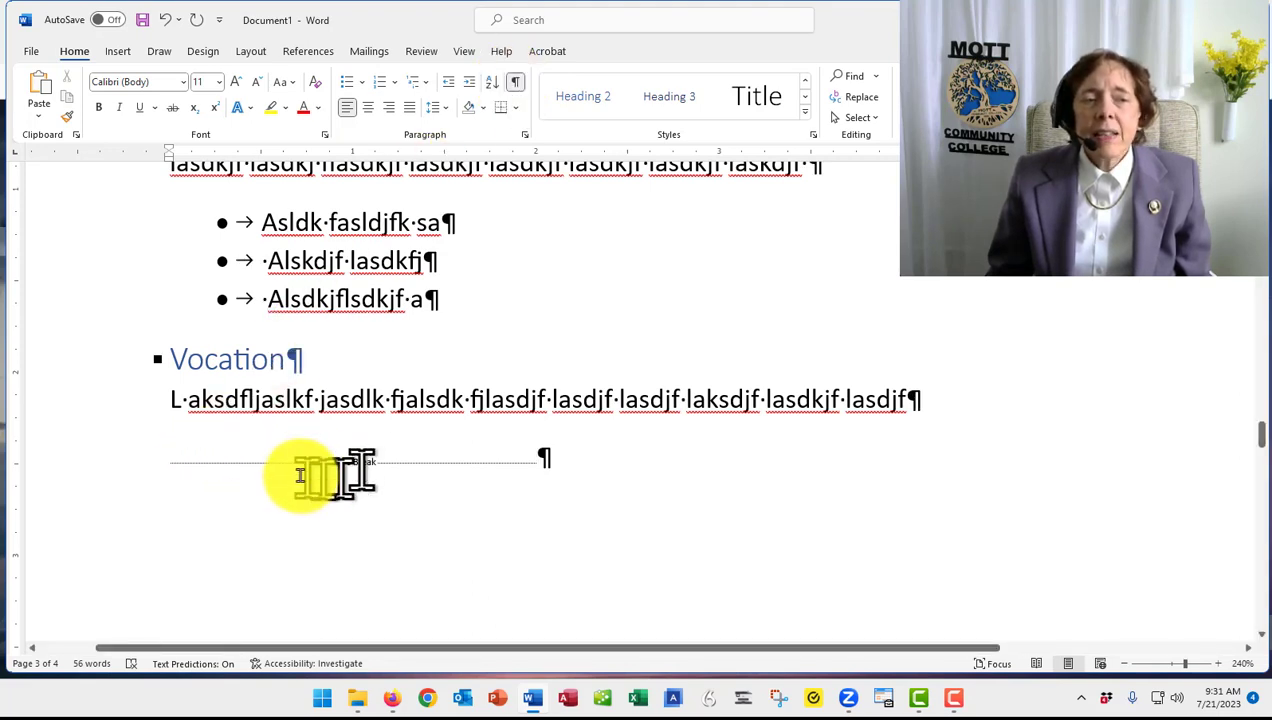
pyautogui.scroll(-5, 412, 497)
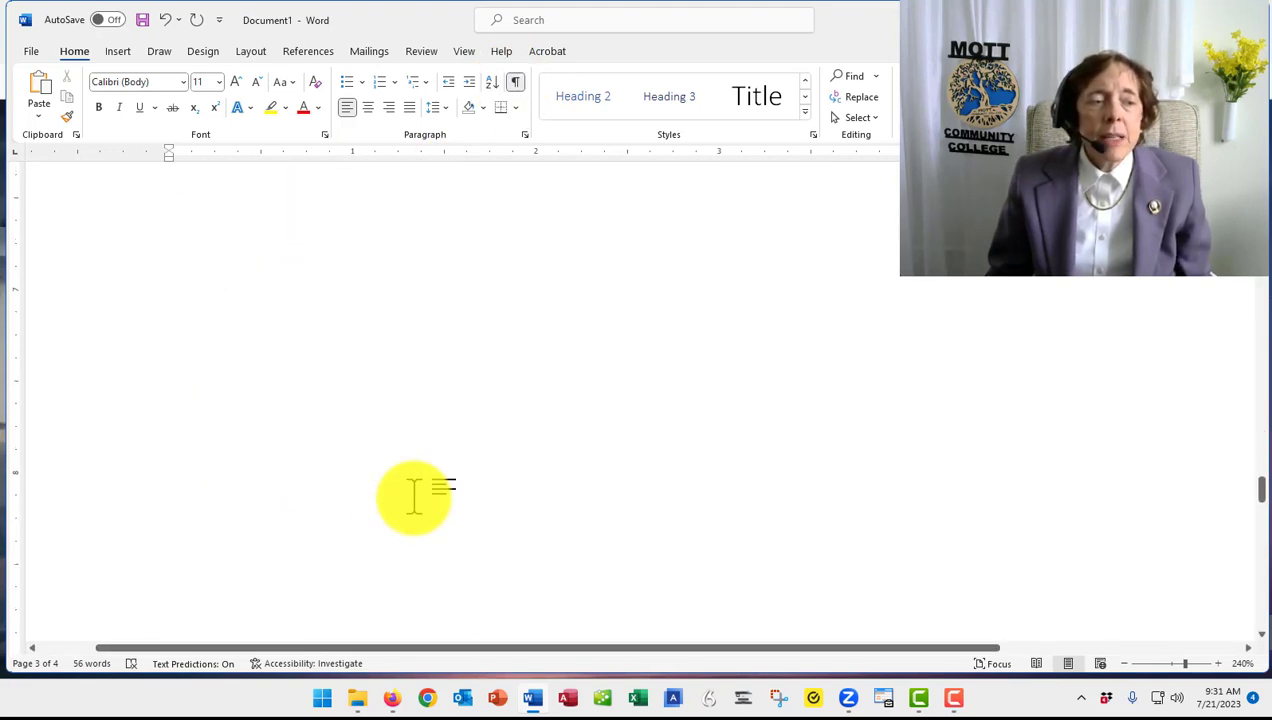
pyautogui.scroll(-3, 412, 497)
pyautogui.doubleClick(413, 497)
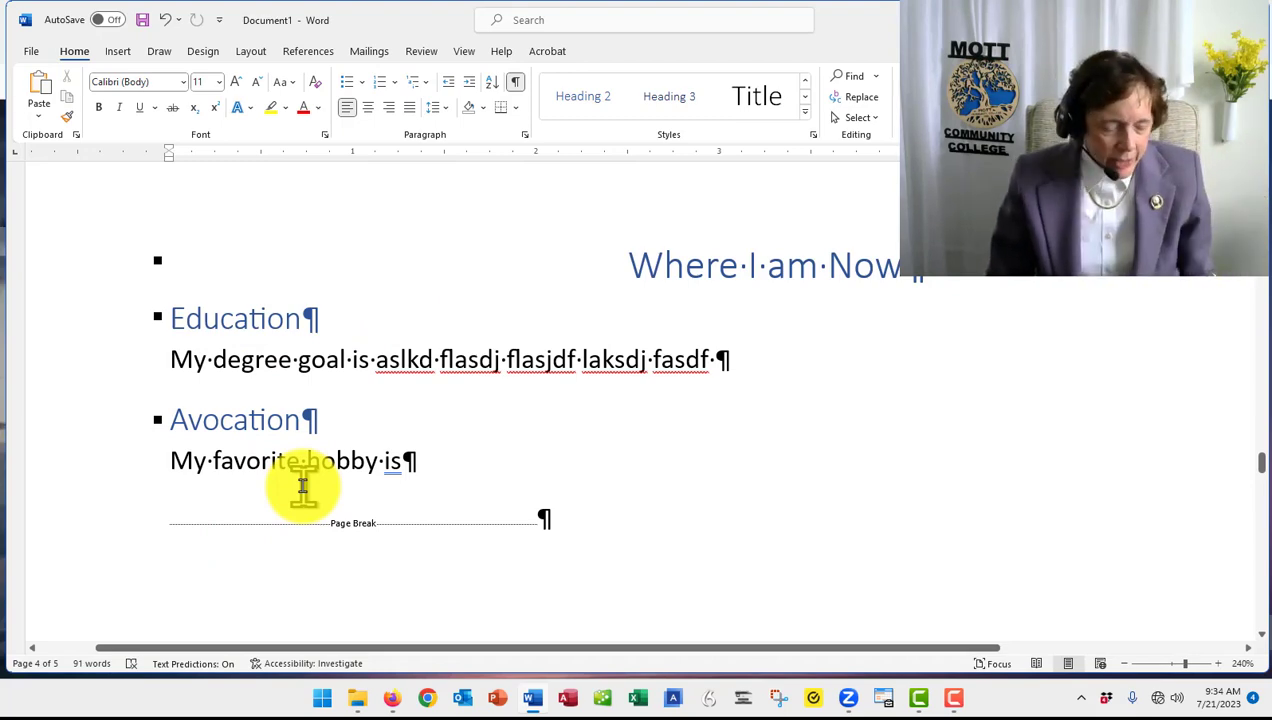
pyautogui.scroll(-5, 303, 487)
pyautogui.scroll(-6, 303, 487)
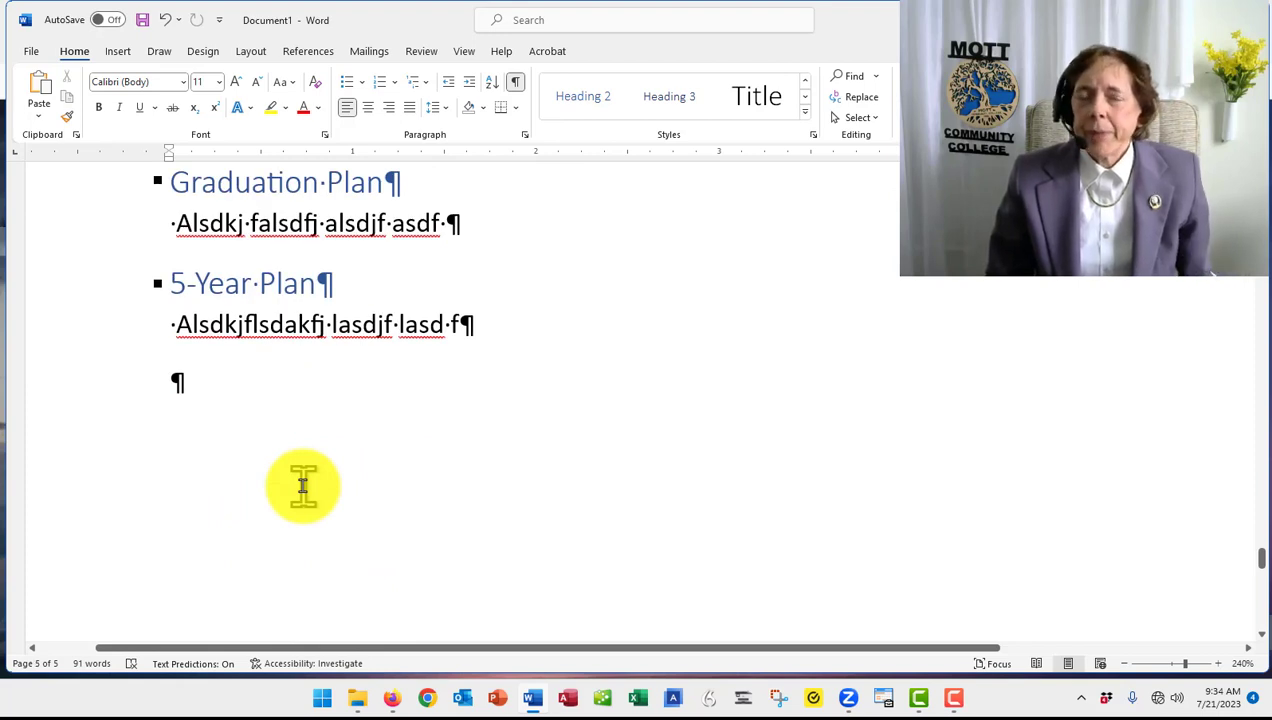
pyautogui.scroll(-8, 303, 487)
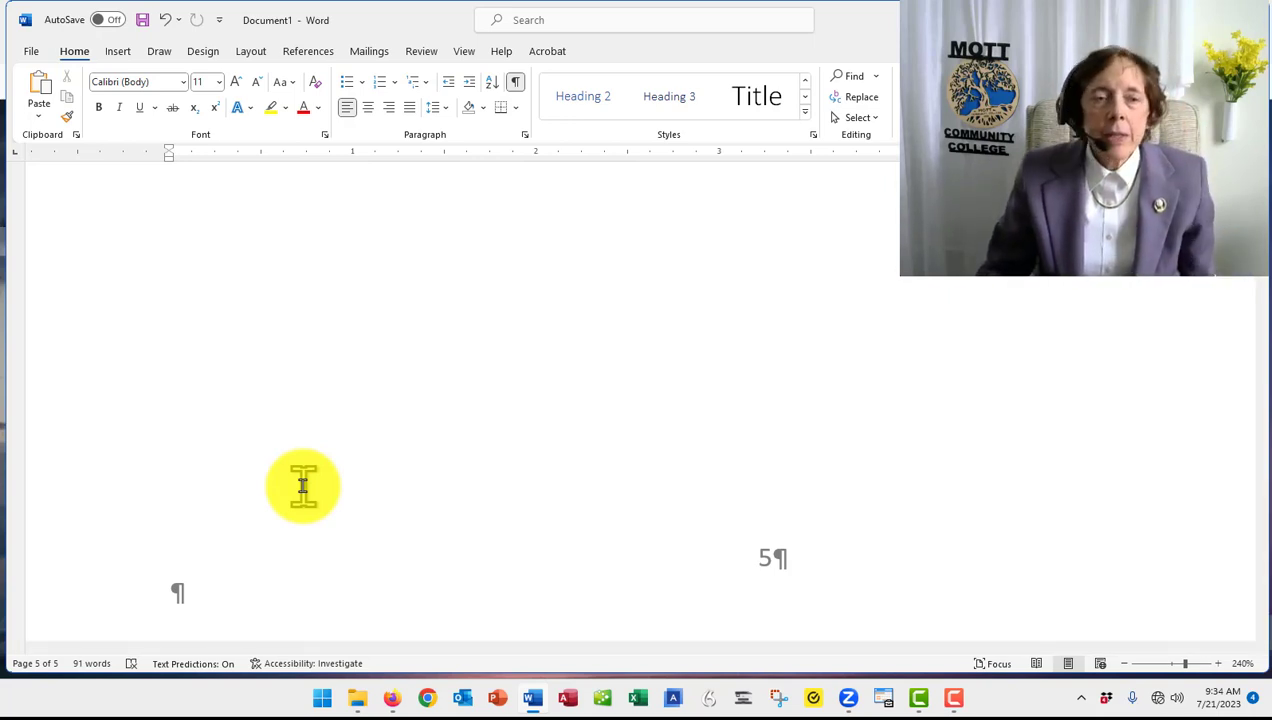
# Add an empty paragraph below the 'Table of Contents' title on page 2.
pyautogui.hotkey('ctrl', 'Home')
pyautogui.scroll(-10, 281, 511)
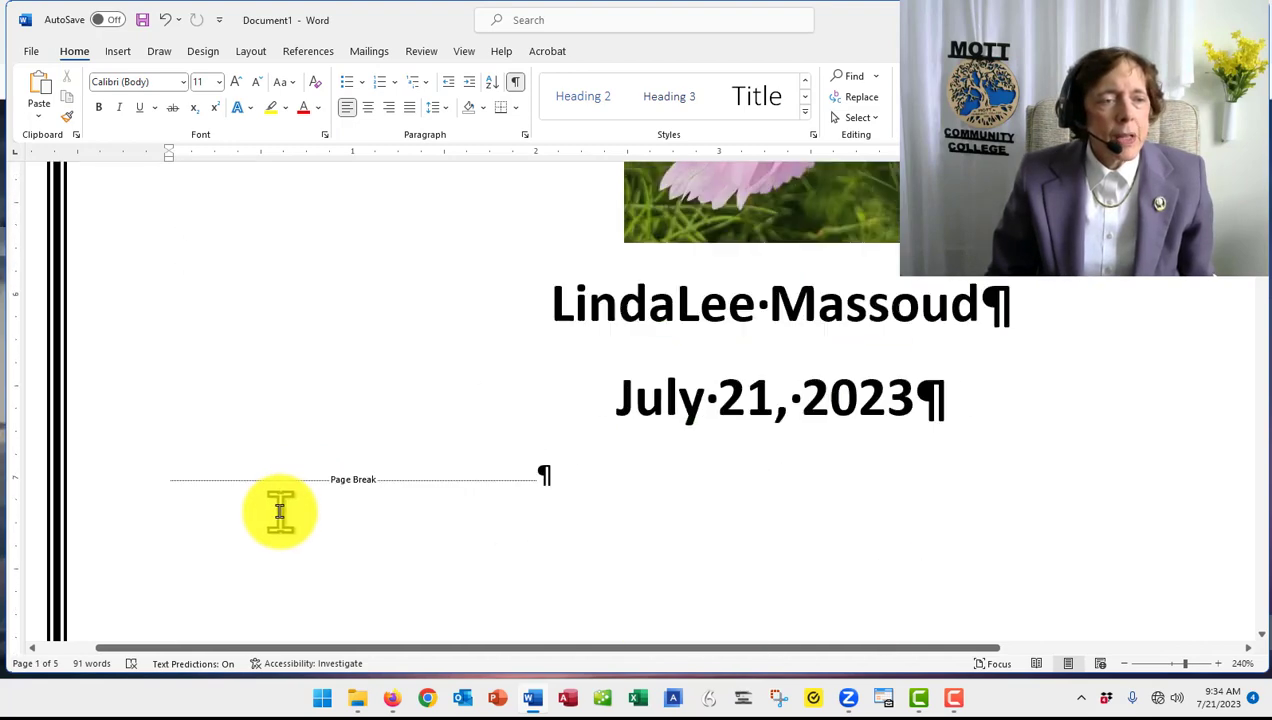
pyautogui.scroll(-6, 281, 511)
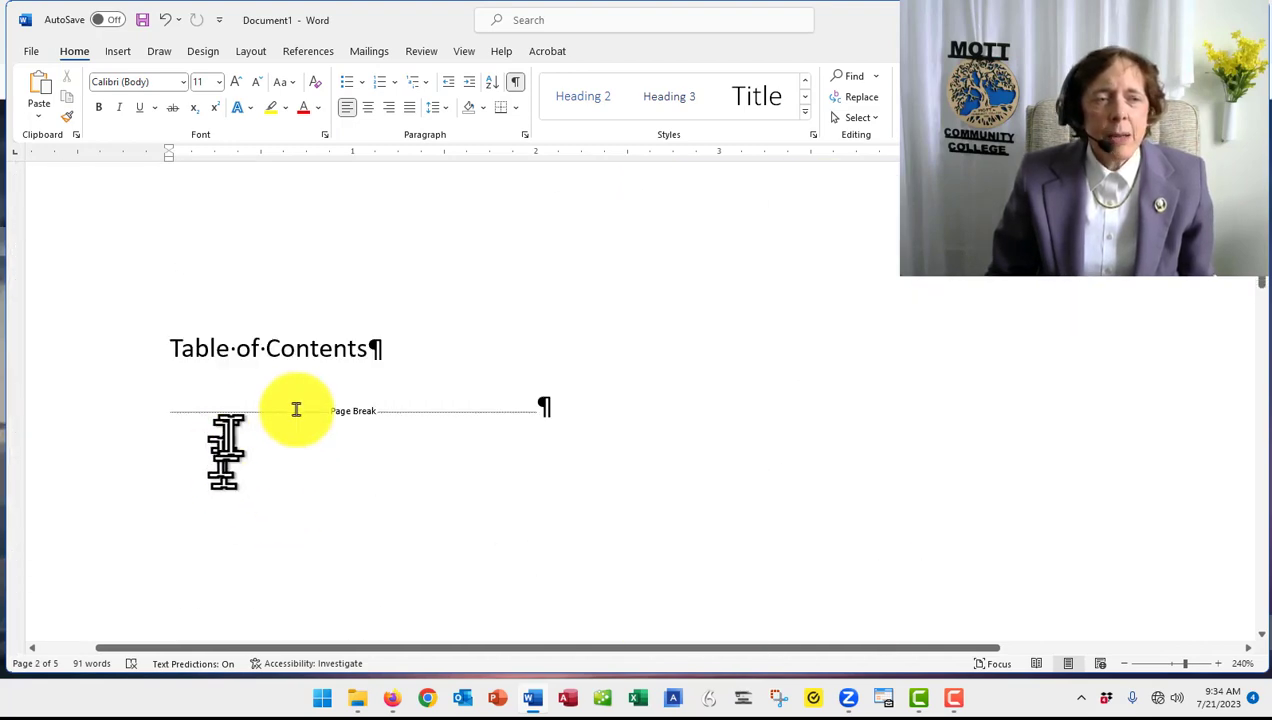
pyautogui.click(372, 350)
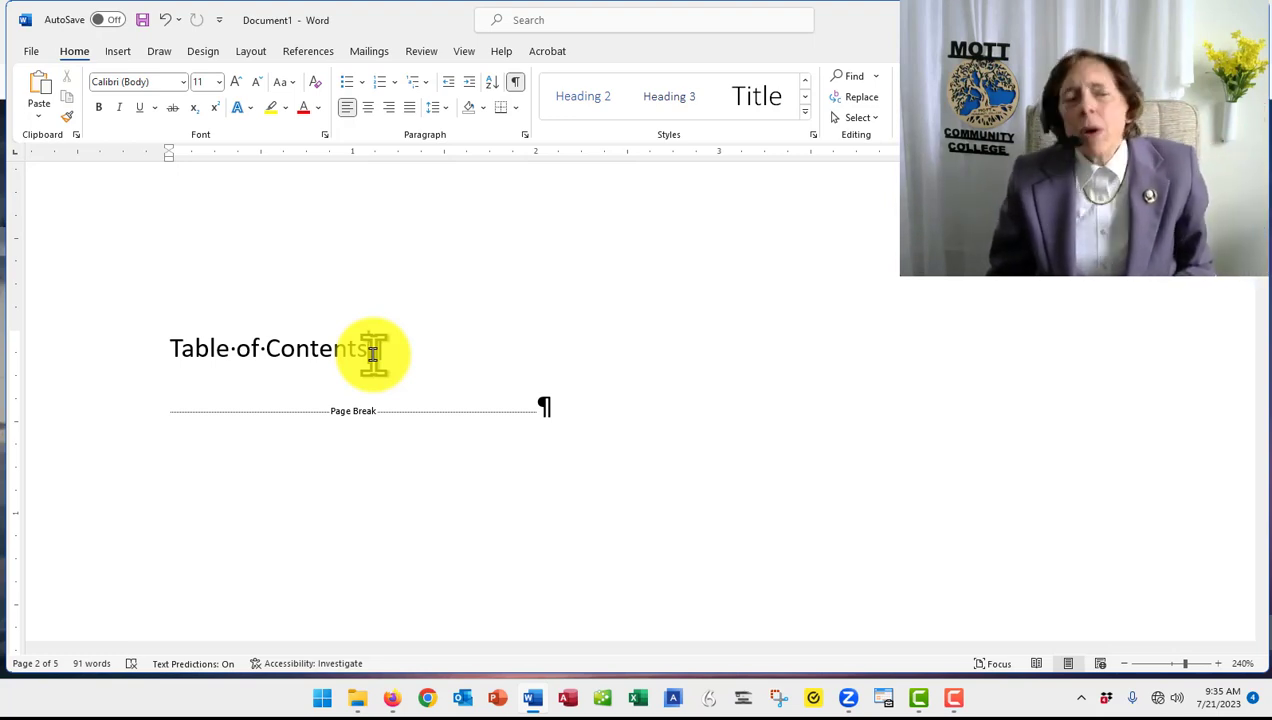
pyautogui.press('Return')
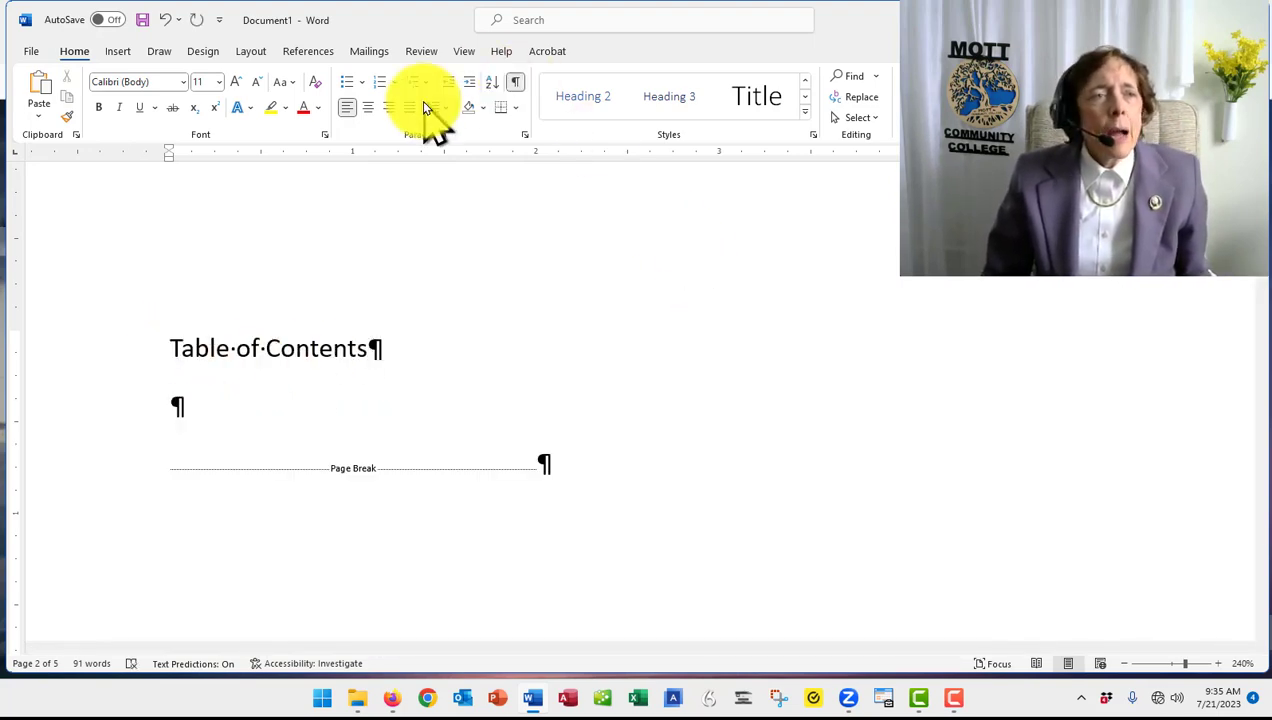
# Insert an Automatic Table 2 table of contents on page 2 from References.
pyautogui.click(310, 52)
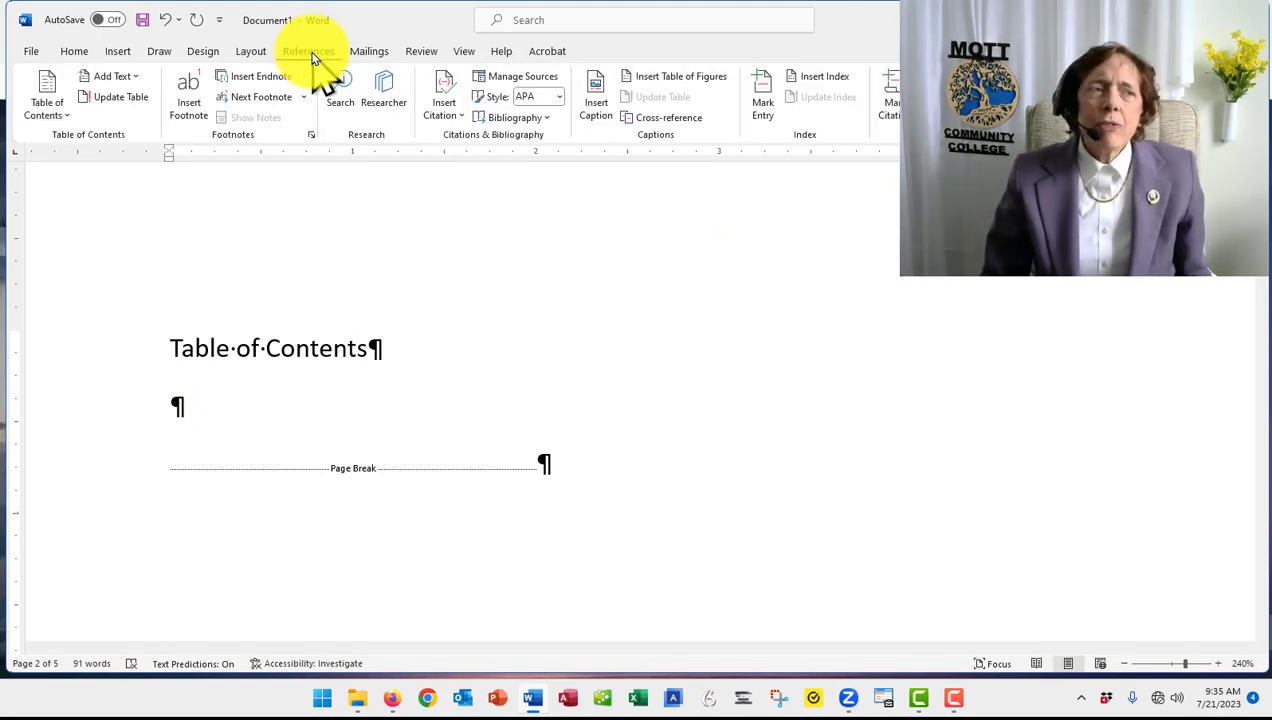
pyautogui.click(58, 115)
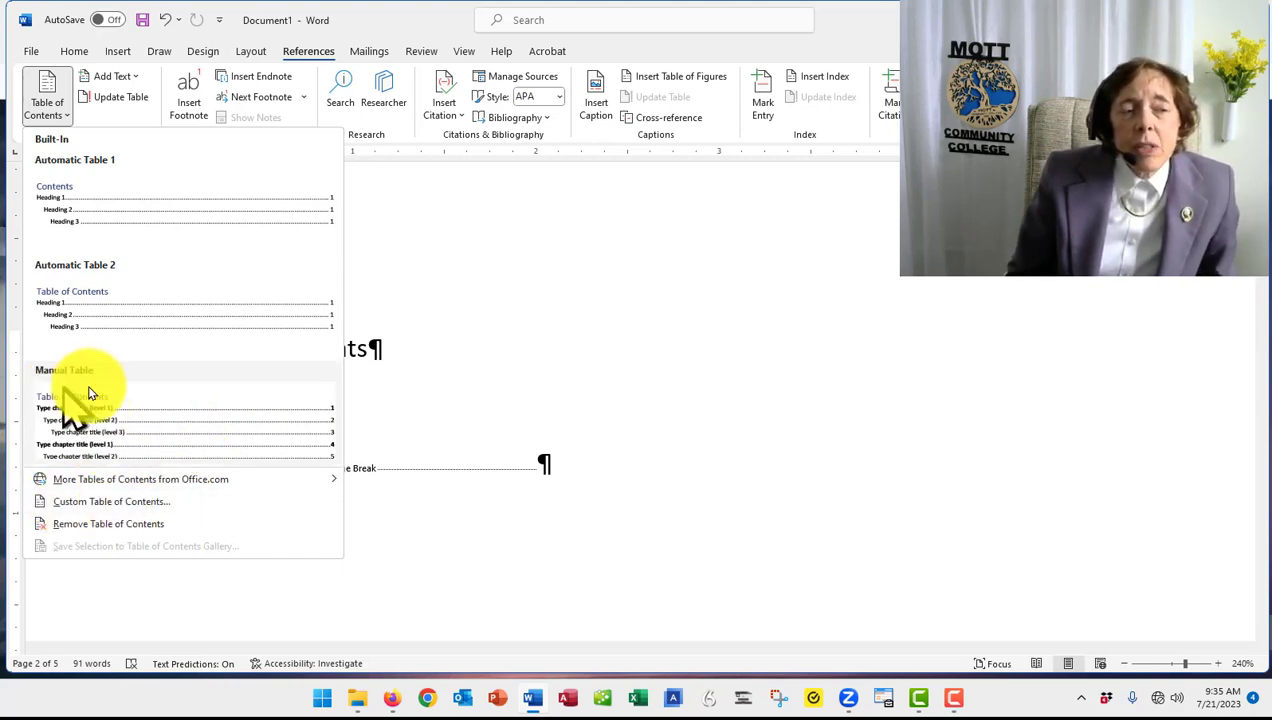
pyautogui.click(83, 291)
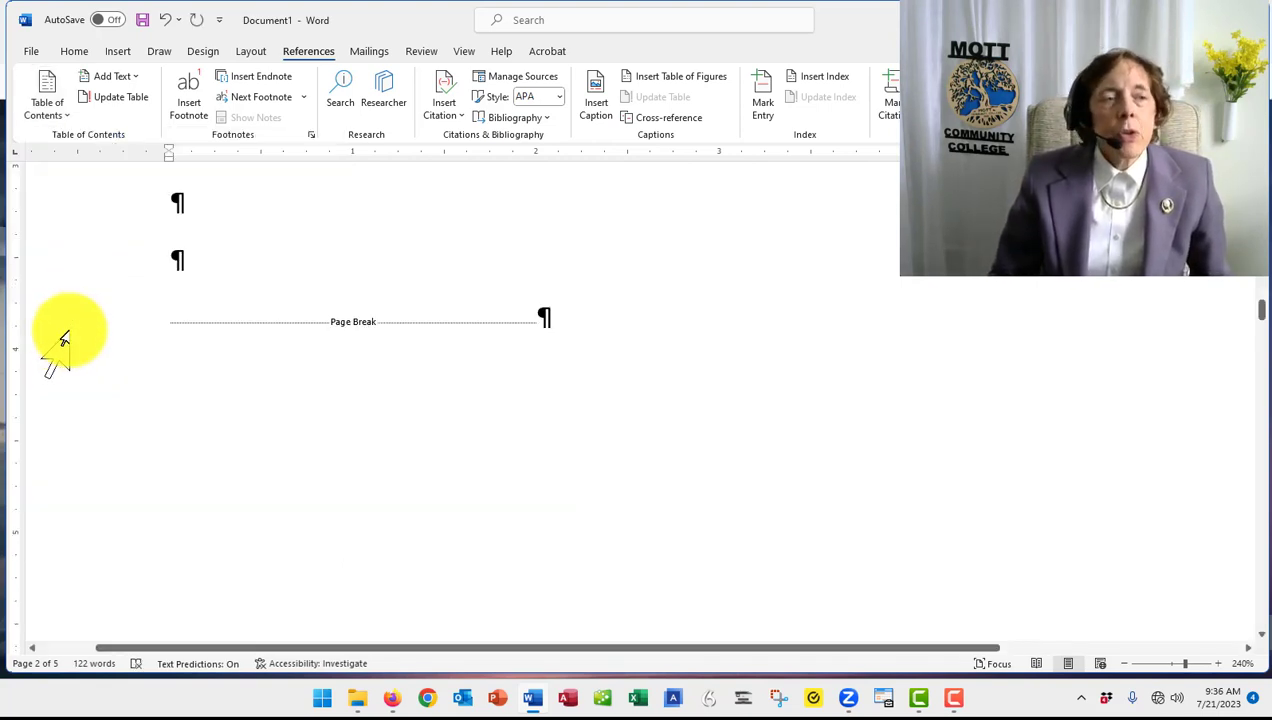
pyautogui.scroll(5, 62, 340)
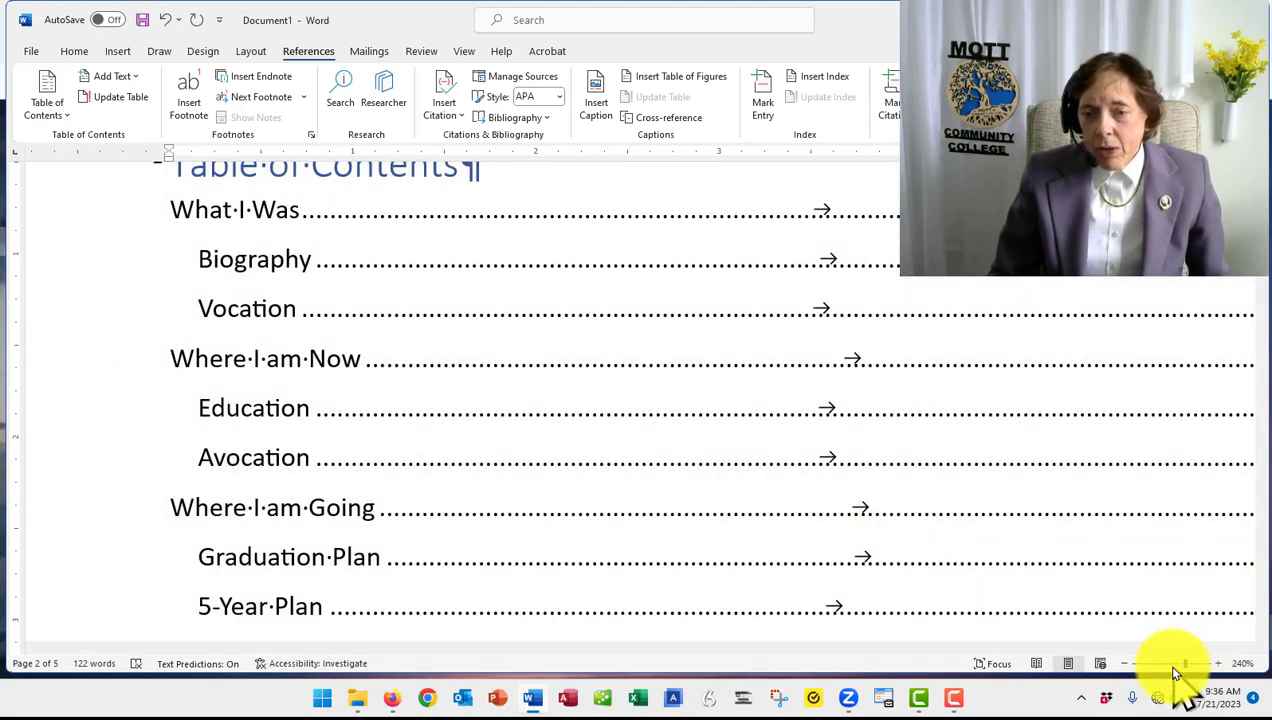
pyautogui.click(1170, 666)
pyautogui.scroll(1, 721, 477)
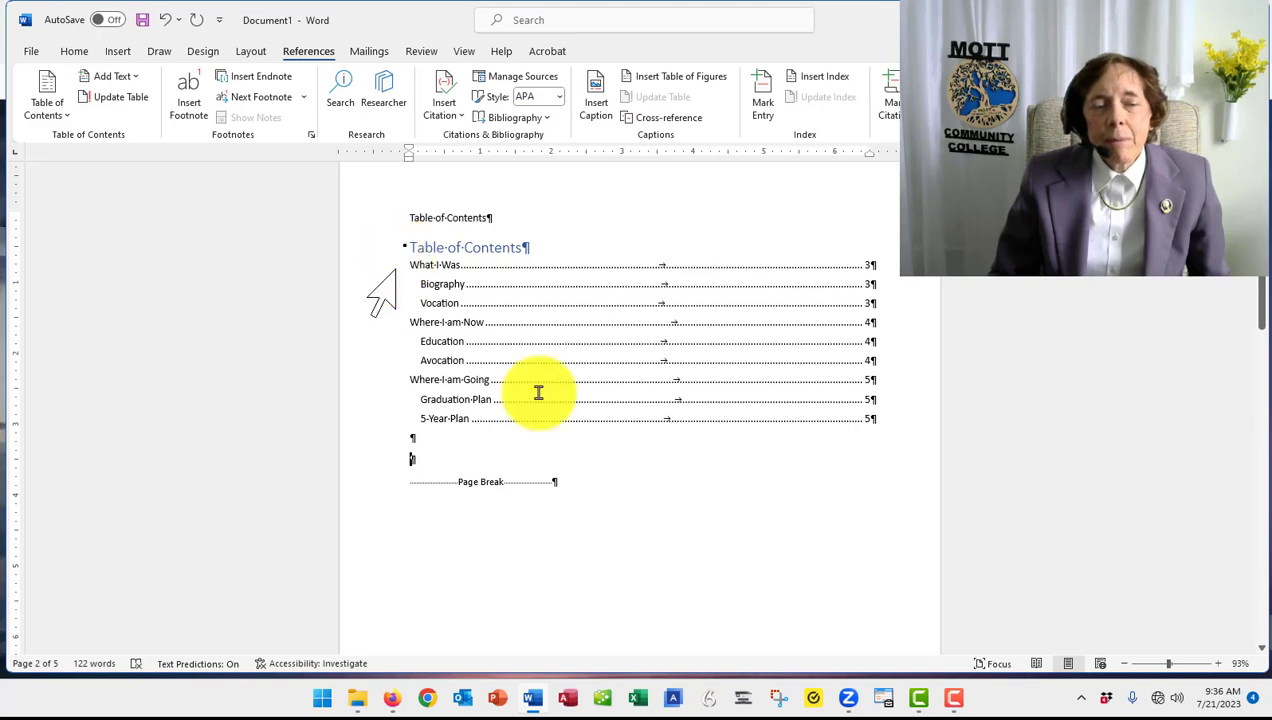
pyautogui.click(1218, 664)
pyautogui.click(1218, 664)
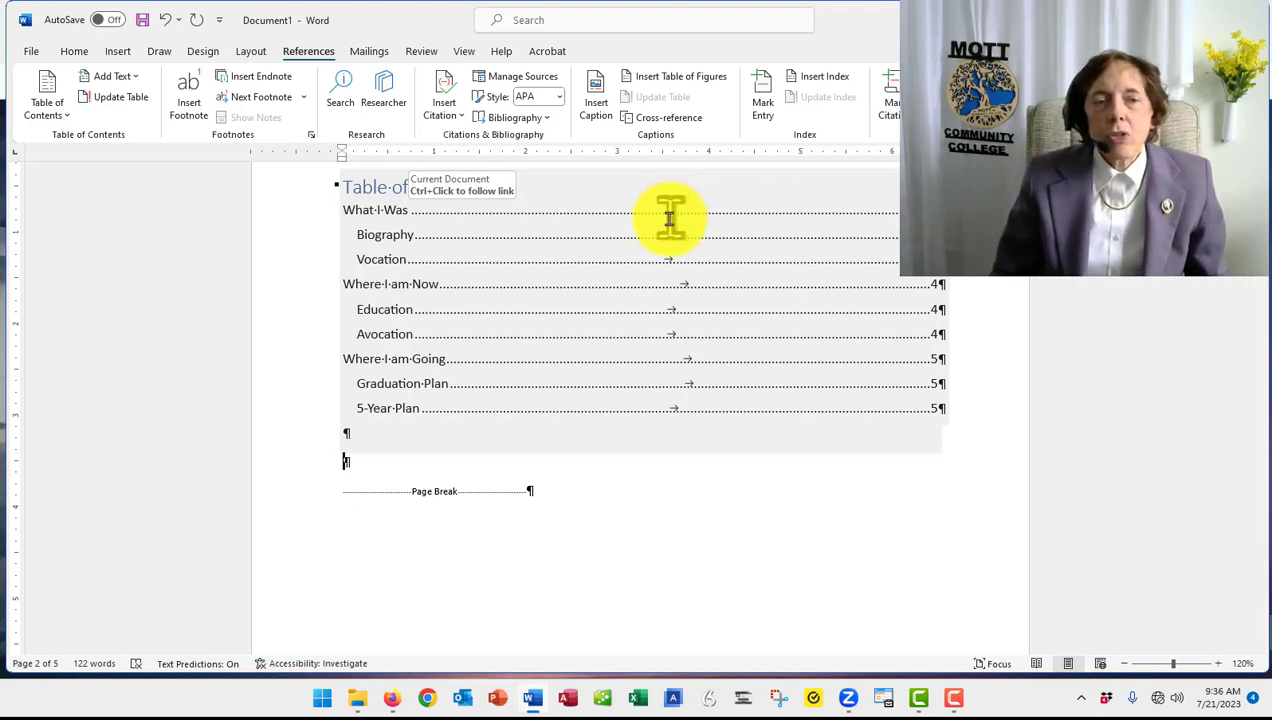
pyautogui.click(462, 461)
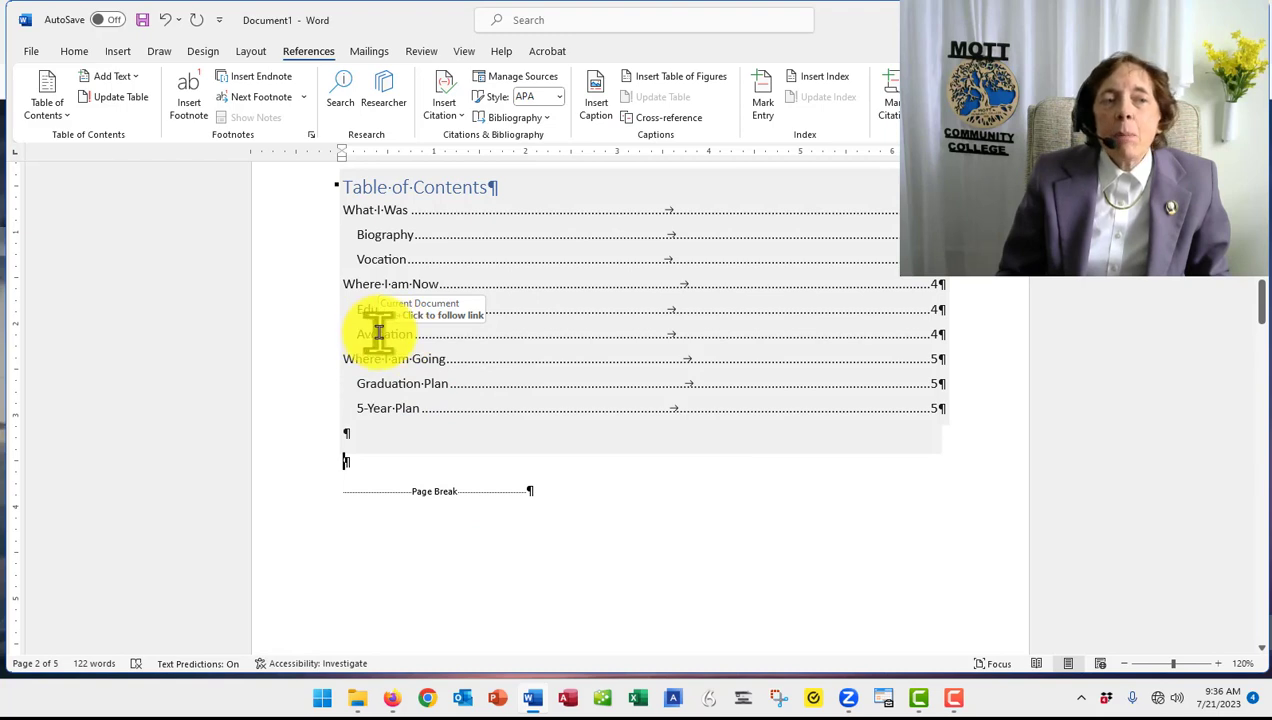
pyautogui.click(379, 331)
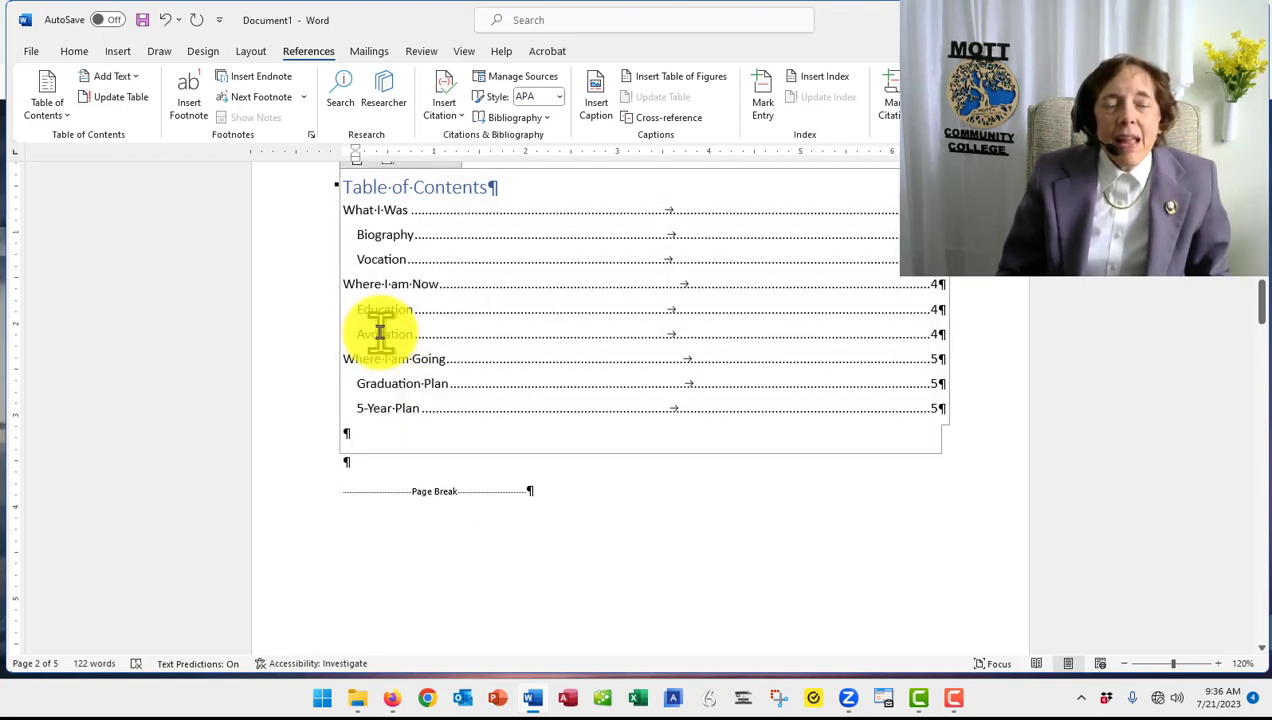
pyautogui.moveTo(379, 331); pyautogui.dragTo(389, 366)
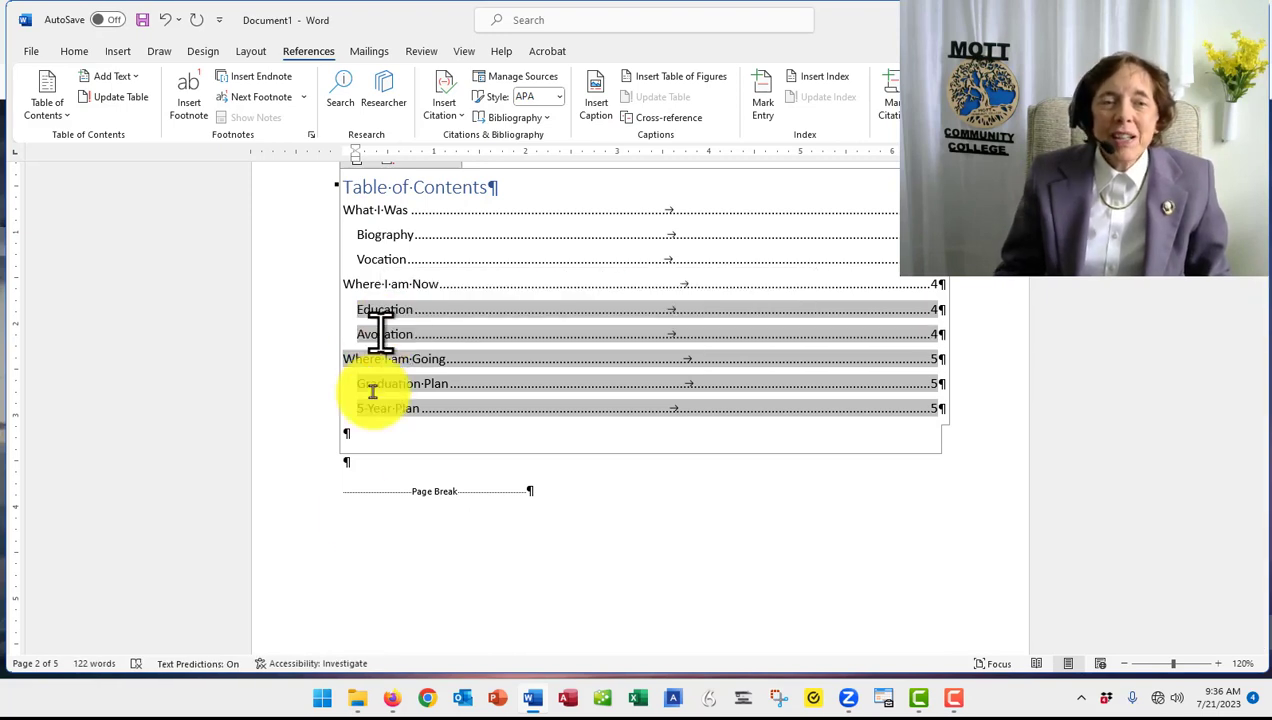
# Rename the page 4 'Avocation' subheading to 'Avocation/Hobby'.
pyautogui.hotkey('ctrl', 'End')
pyautogui.scroll(10, 358, 510)
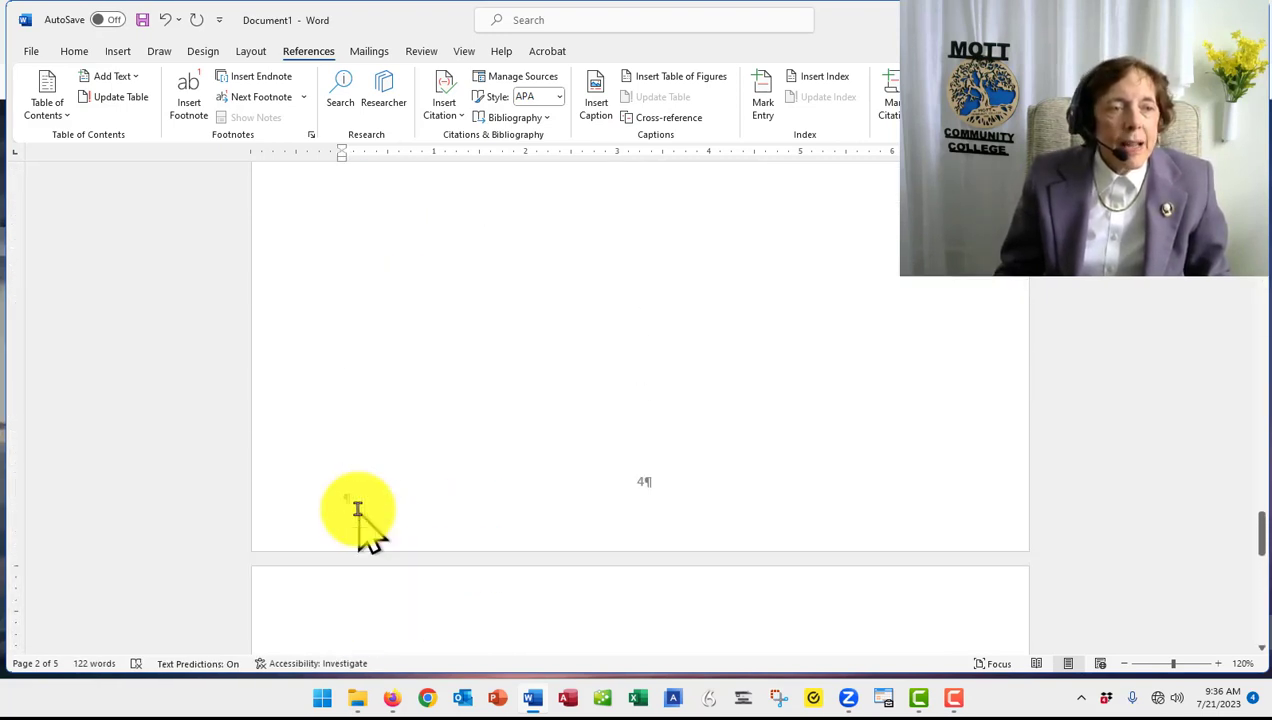
pyautogui.scroll(1, 350, 500)
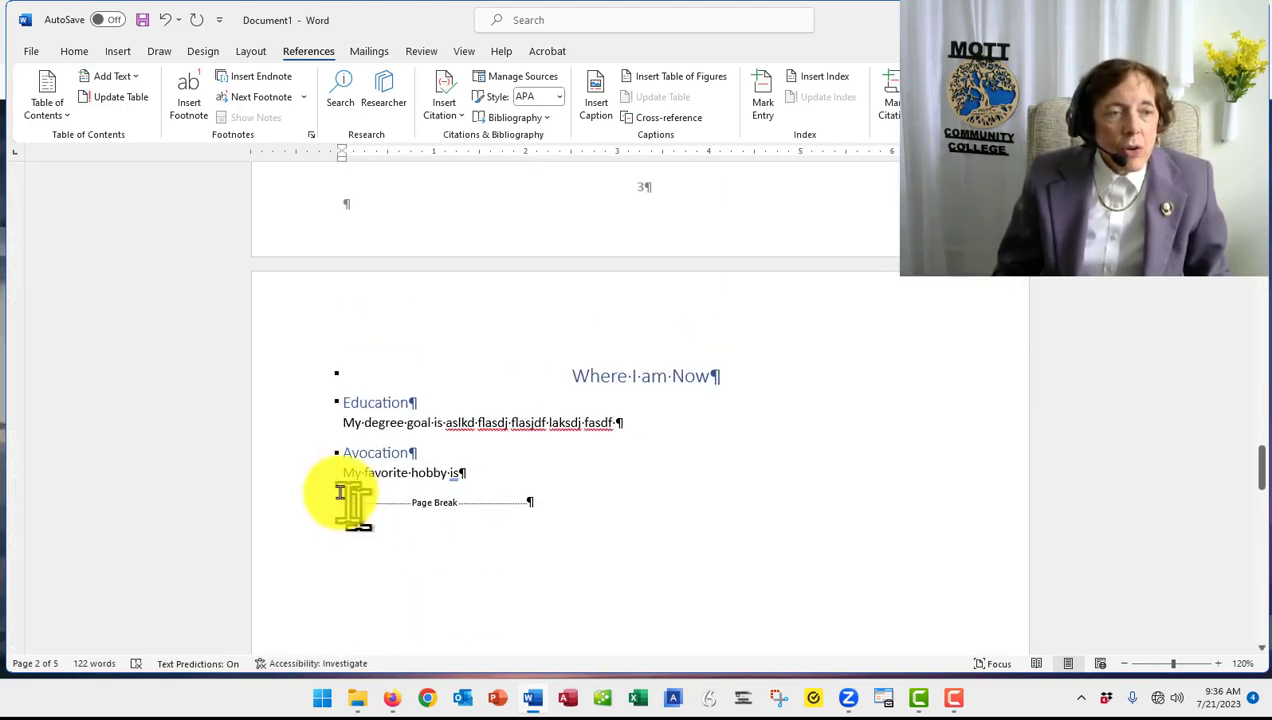
pyautogui.click(409, 452)
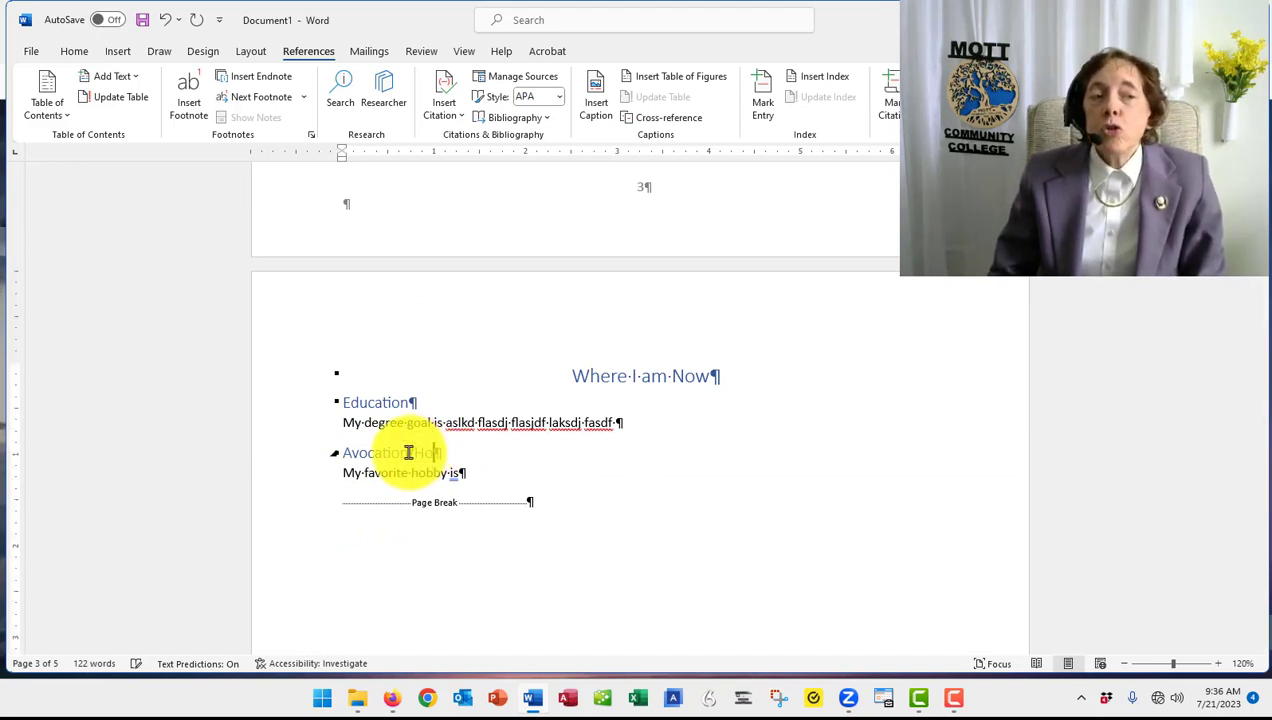
pyautogui.write('Hobby')
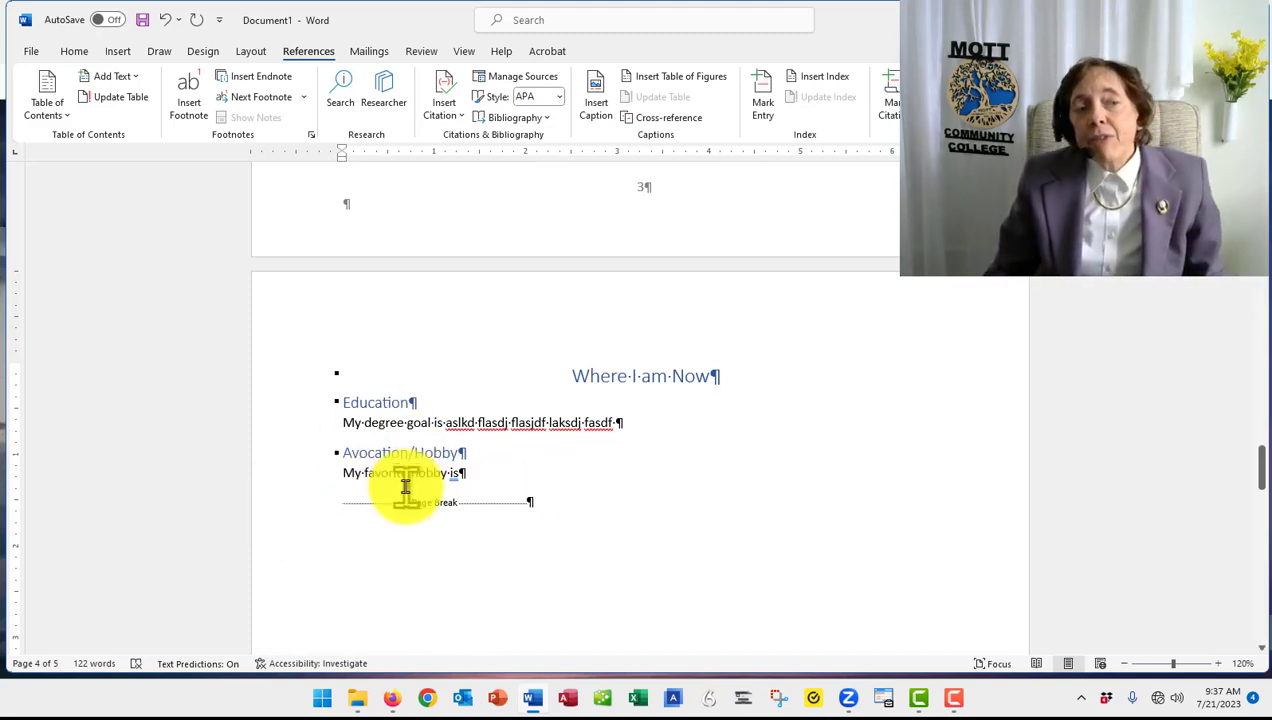
pyautogui.hotkey('ctrl', 'Home')
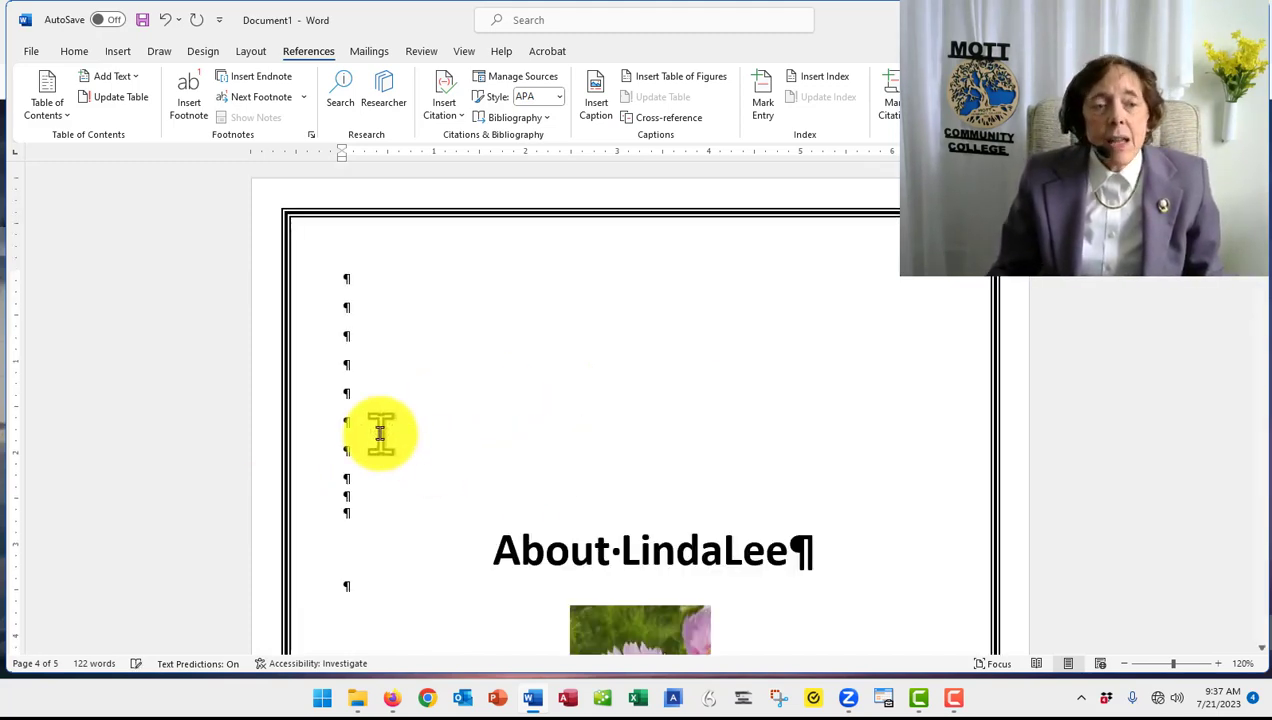
pyautogui.scroll(-6, 380, 431)
pyautogui.scroll(-6, 380, 431)
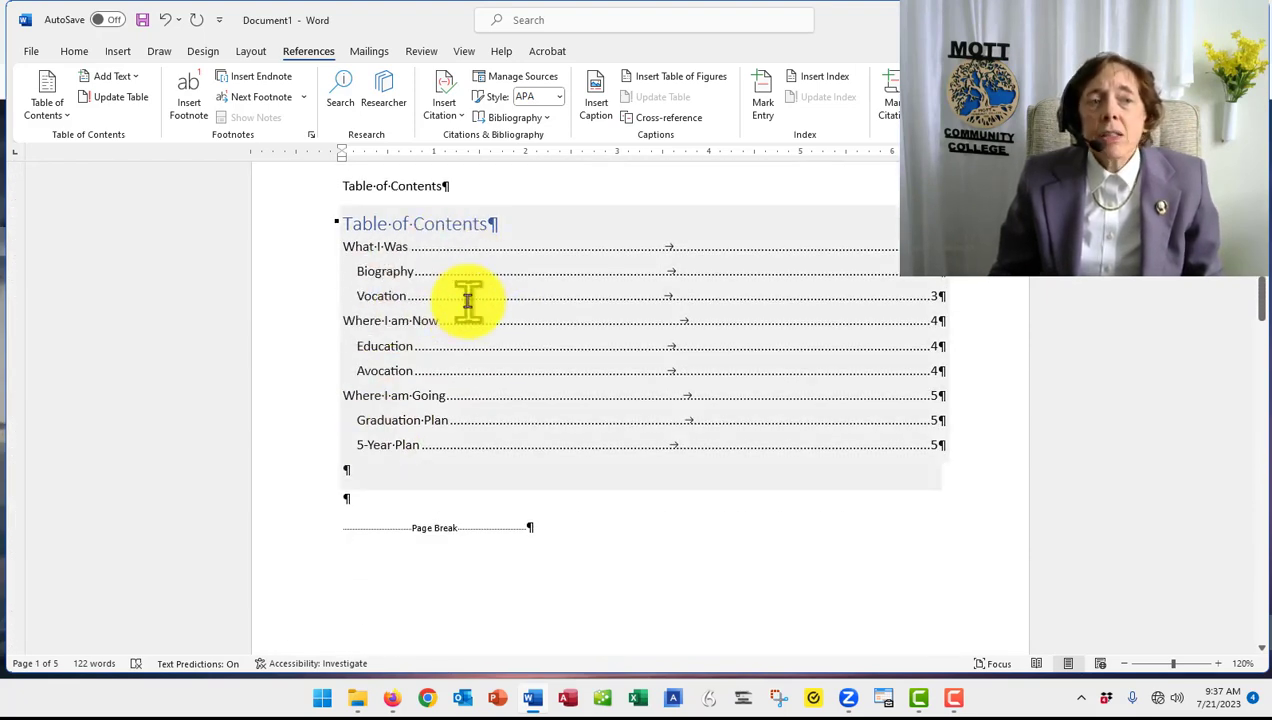
# Update the entire table of contents so it lists 'Avocation/Hobby' on page 4.
pyautogui.click(467, 298)
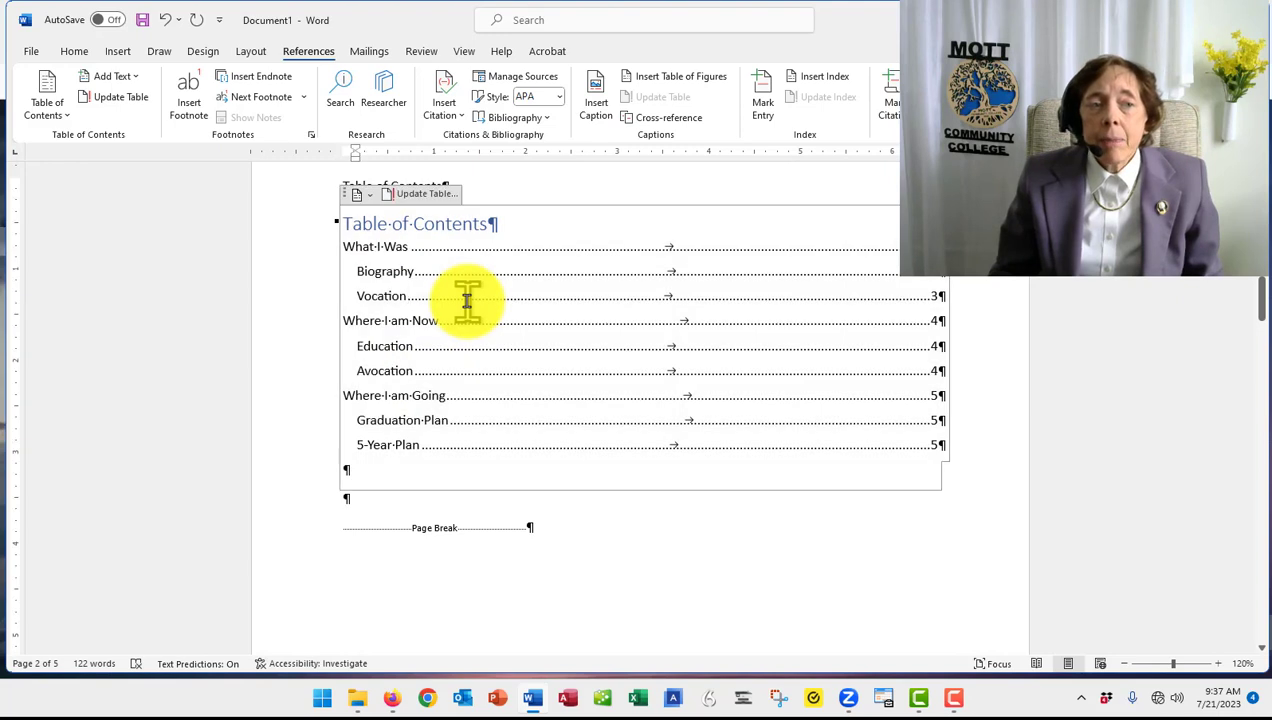
pyautogui.click(417, 195)
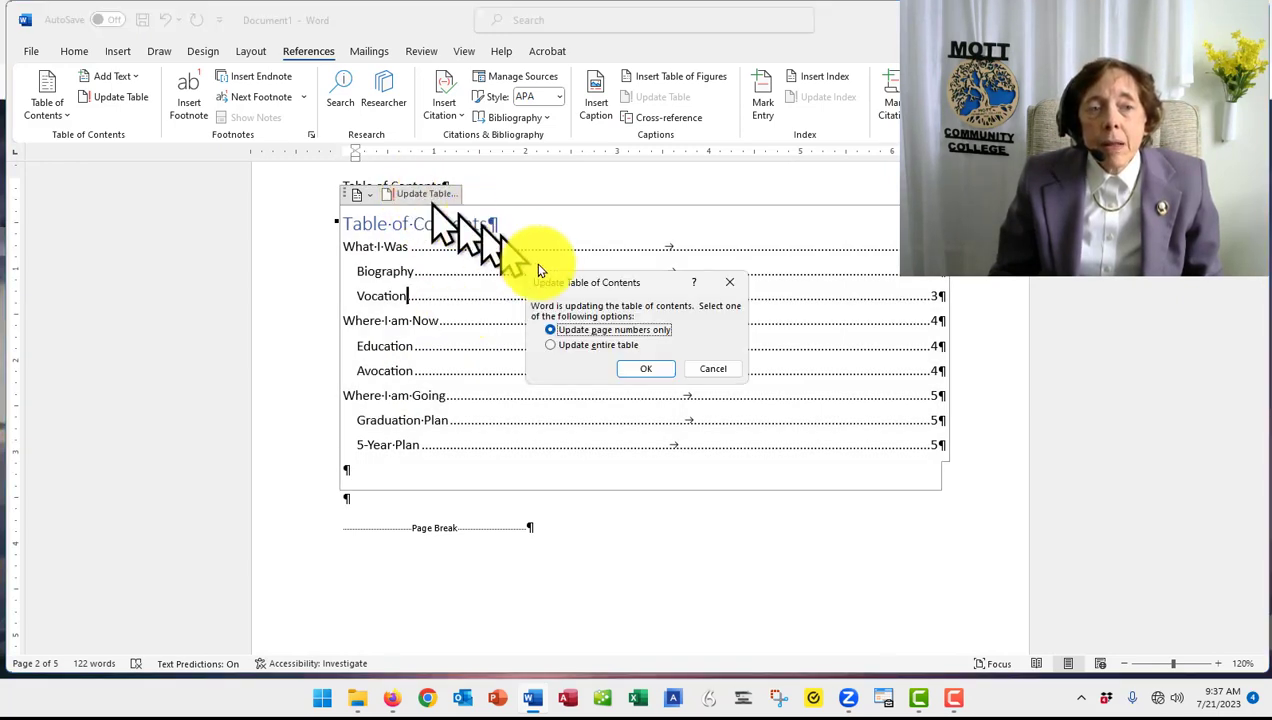
pyautogui.click(598, 345)
pyautogui.click(645, 369)
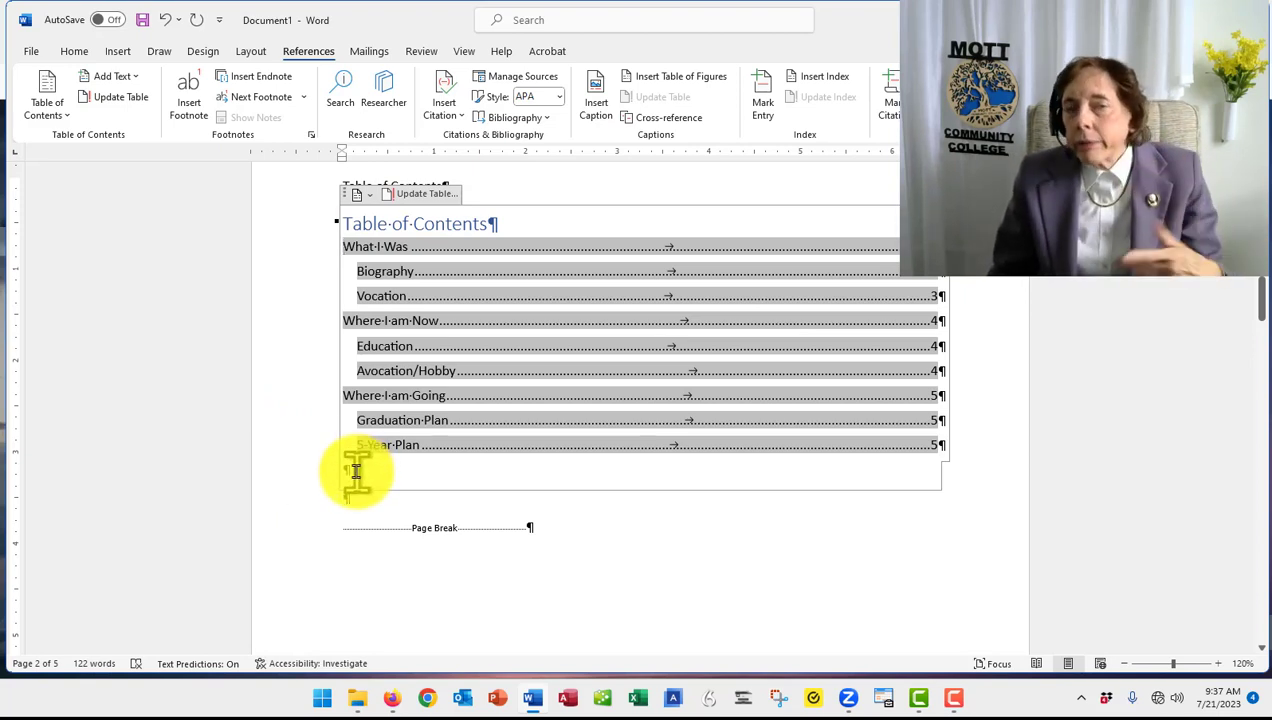
pyautogui.click(491, 366)
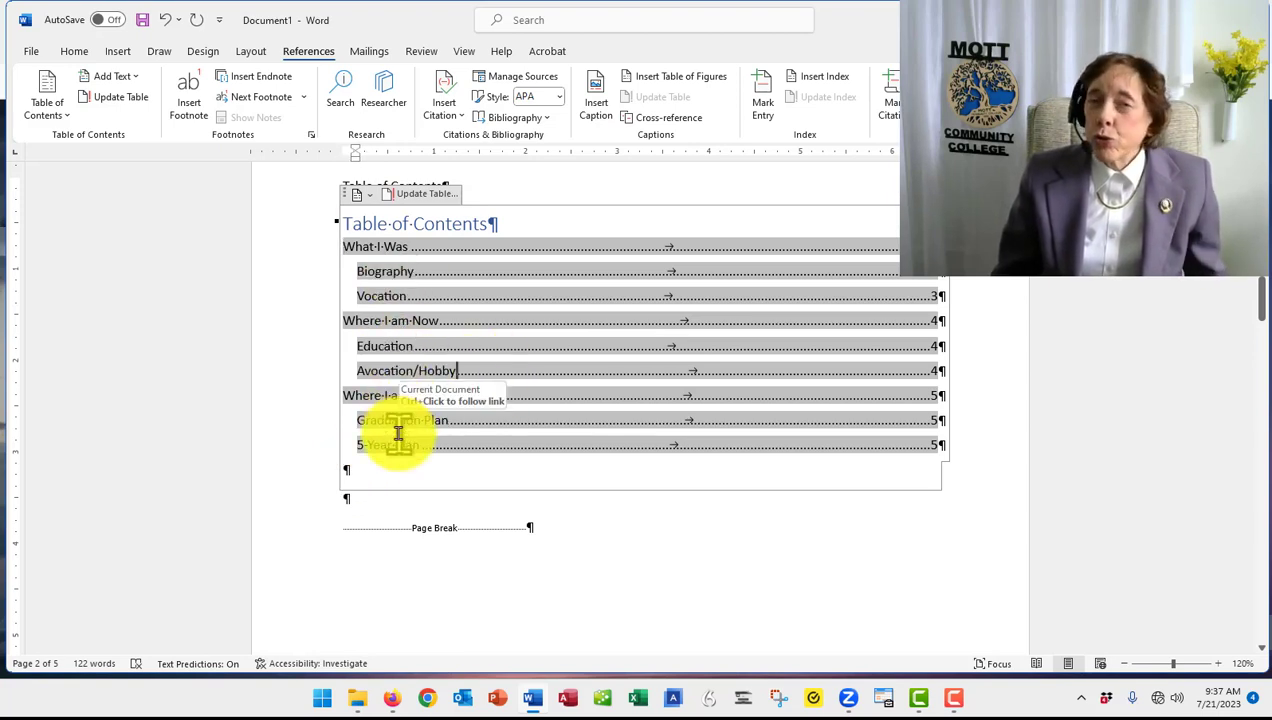
pyautogui.click(320, 452)
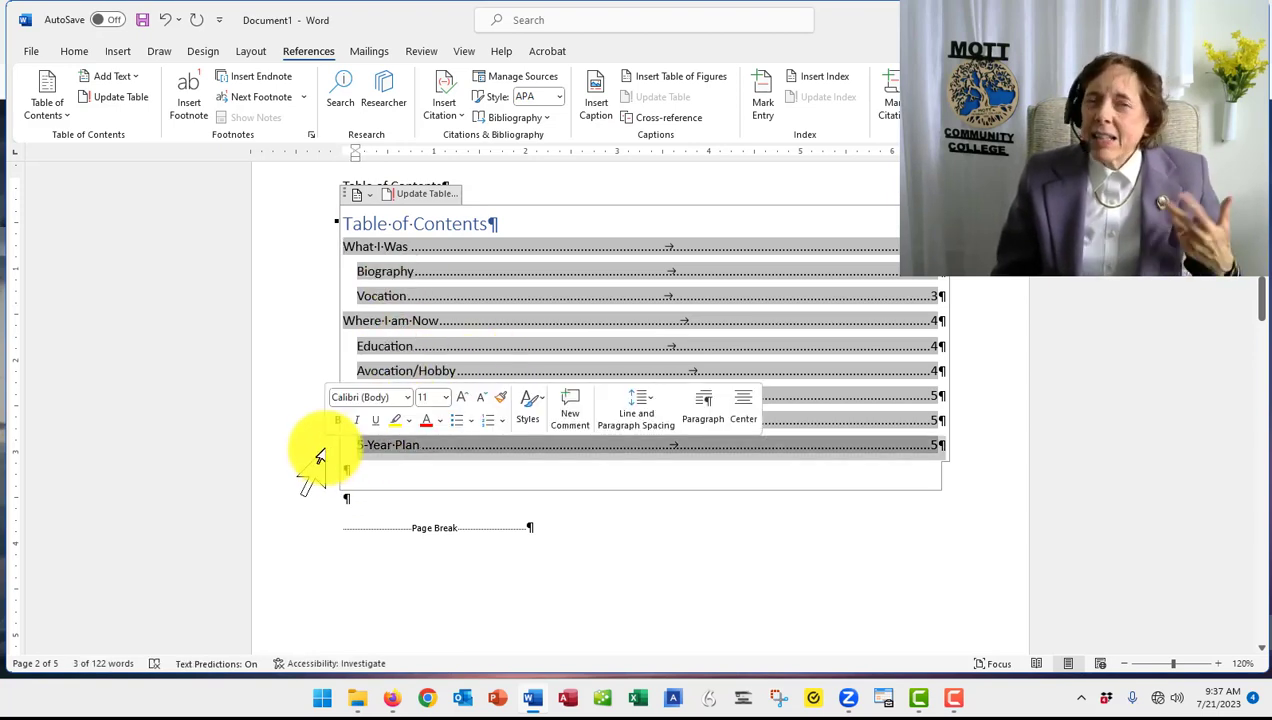
# Type the page number 2 into the footer of the table of contents page.
pyautogui.click(635, 600)
pyautogui.scroll(-4, 637, 598)
pyautogui.scroll(-3, 637, 598)
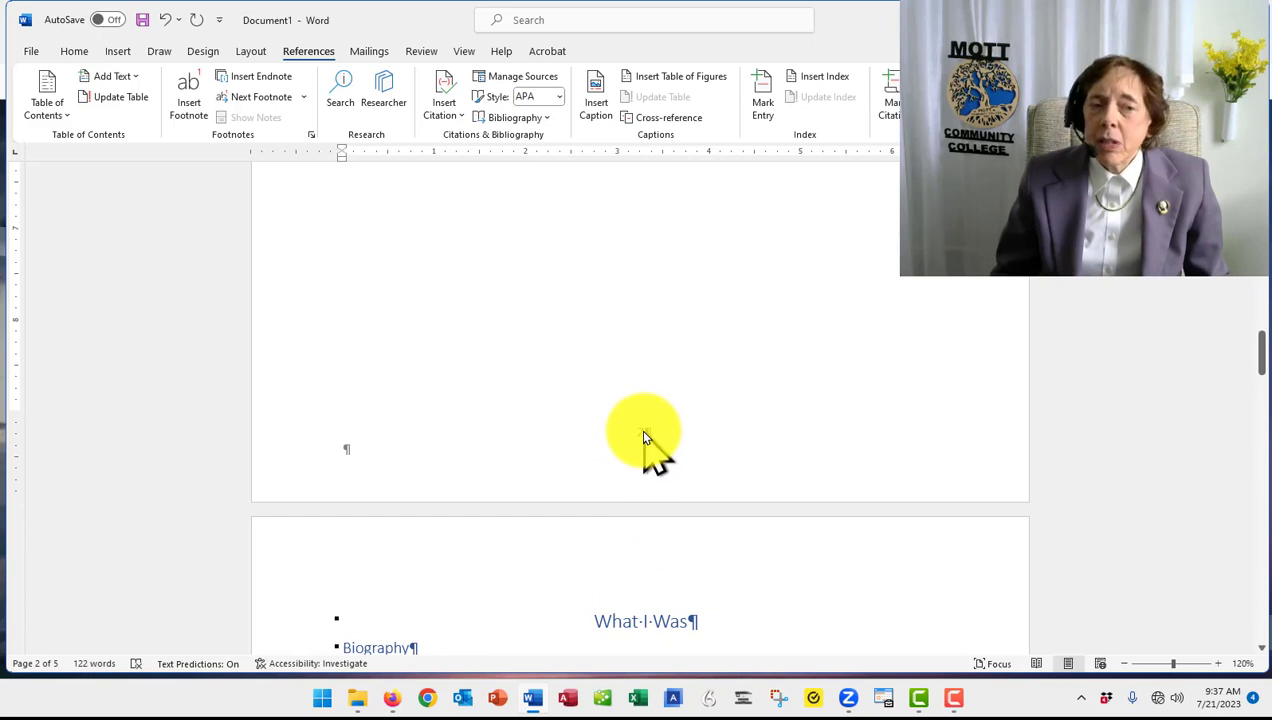
pyautogui.doubleClick(641, 430)
pyautogui.write('2')
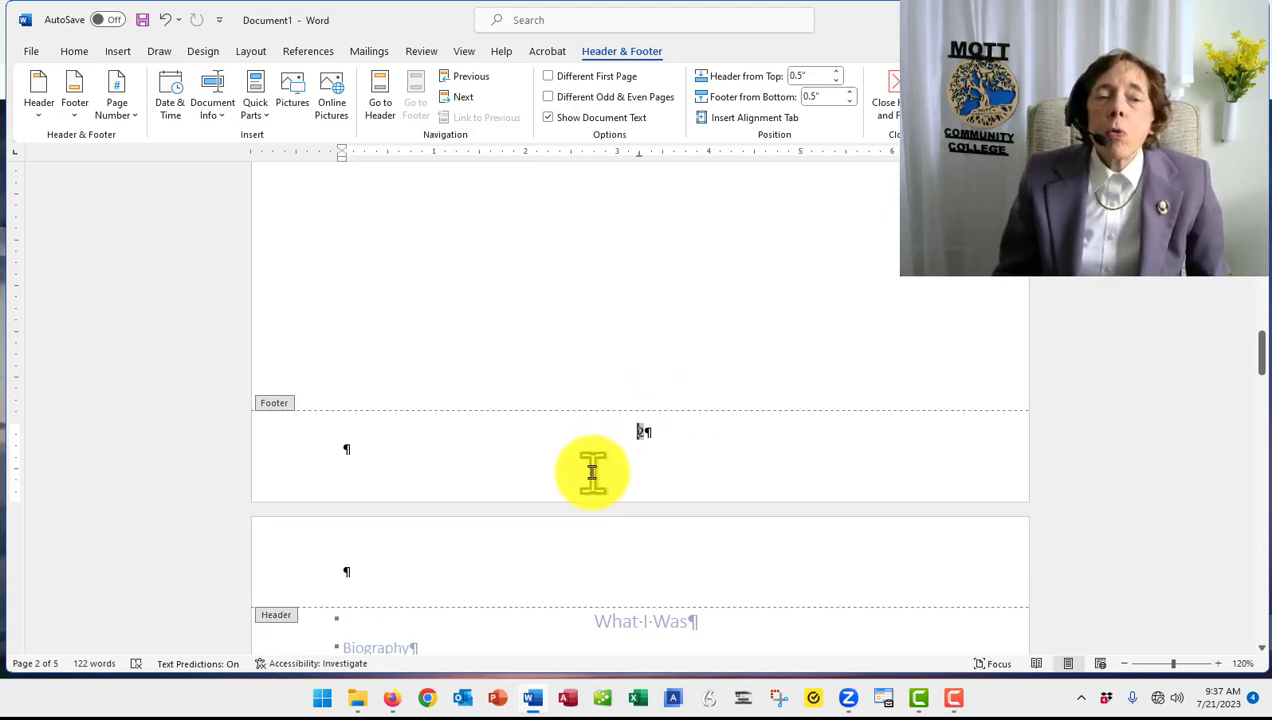
pyautogui.press('Escape')
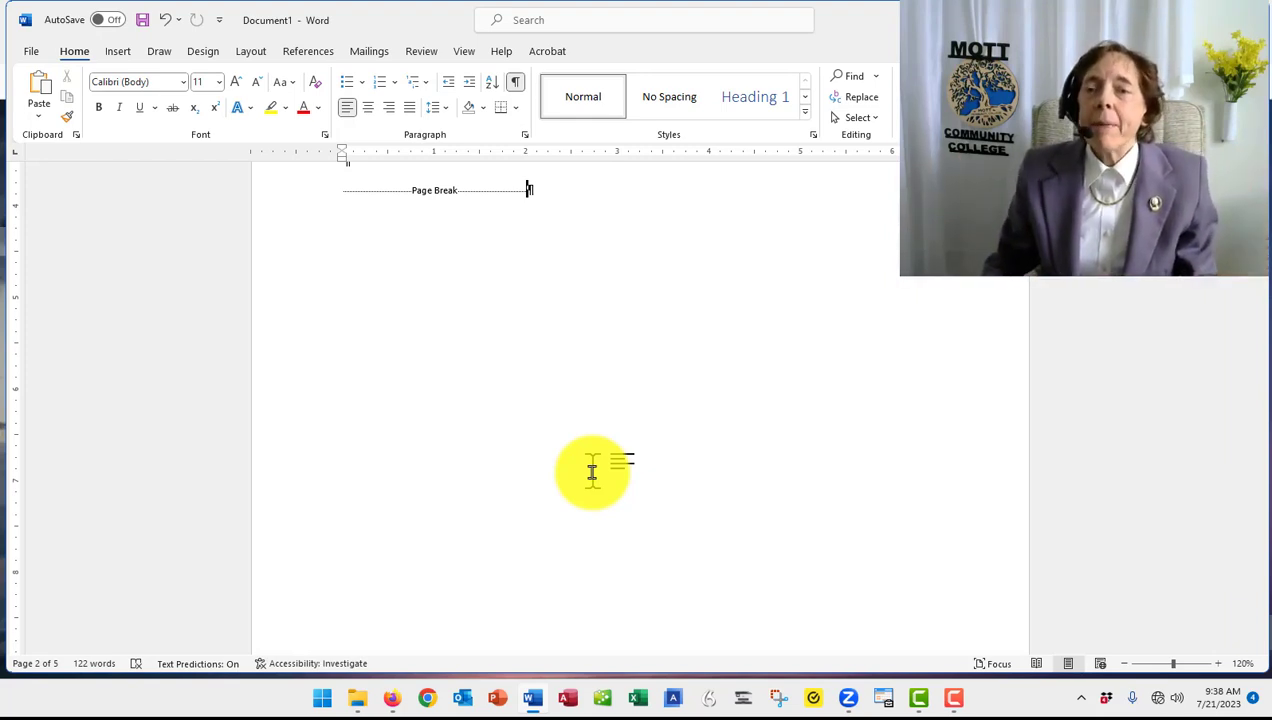
# Scroll to the bordered title page with the bold 'About' title.
pyautogui.scroll(-3, 592, 472)
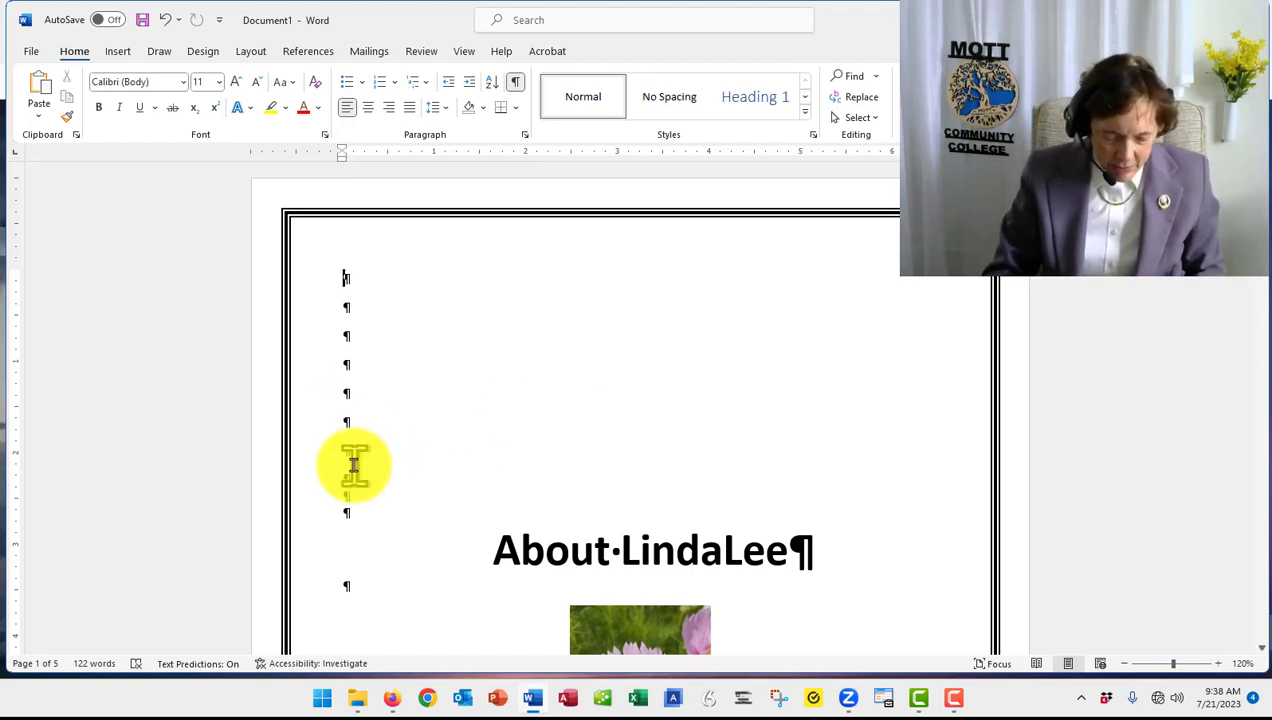
# Page through the print preview to page 5, then return to the document.
pyautogui.hotkey('ctrl', 'p')
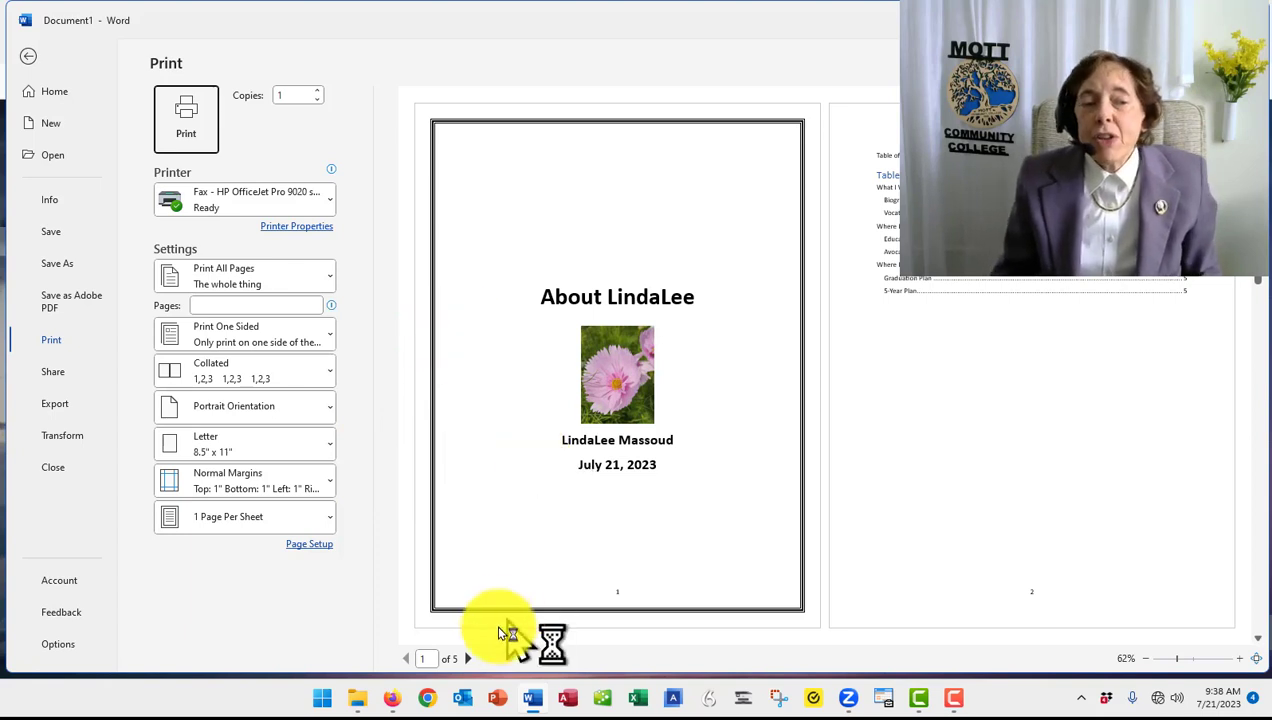
pyautogui.click(465, 659)
pyautogui.click(467, 659)
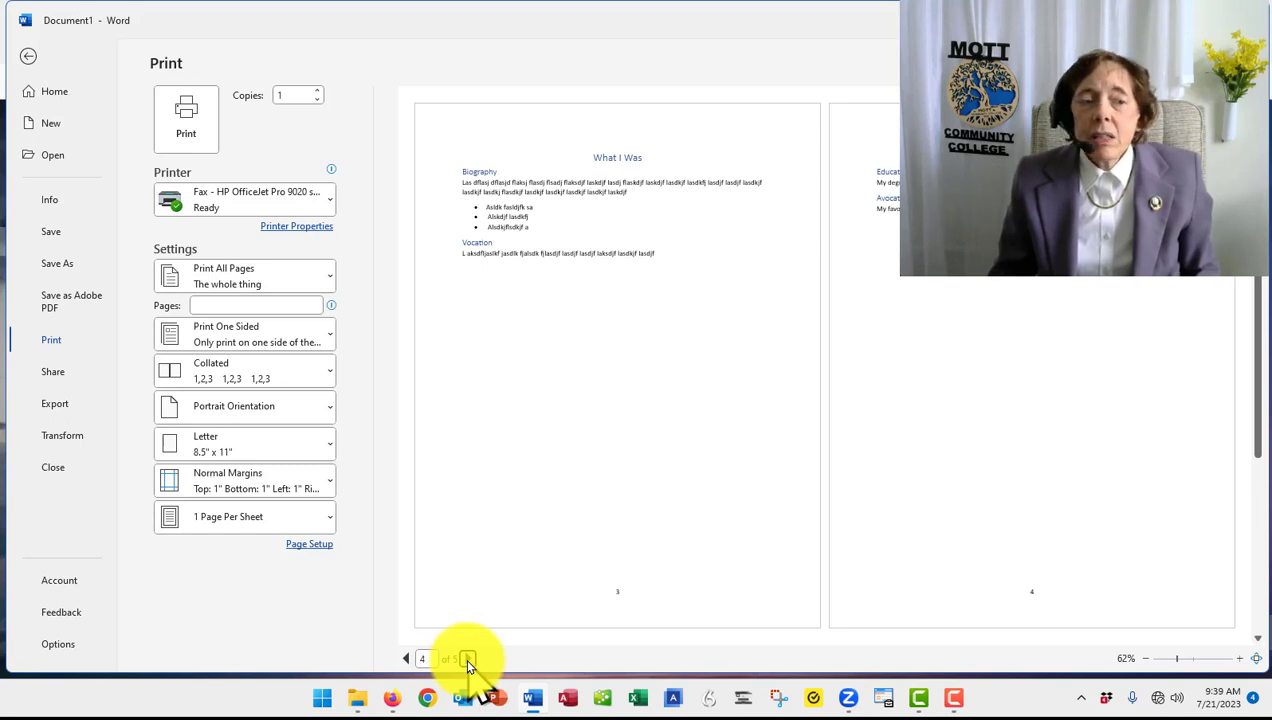
pyautogui.click(467, 659)
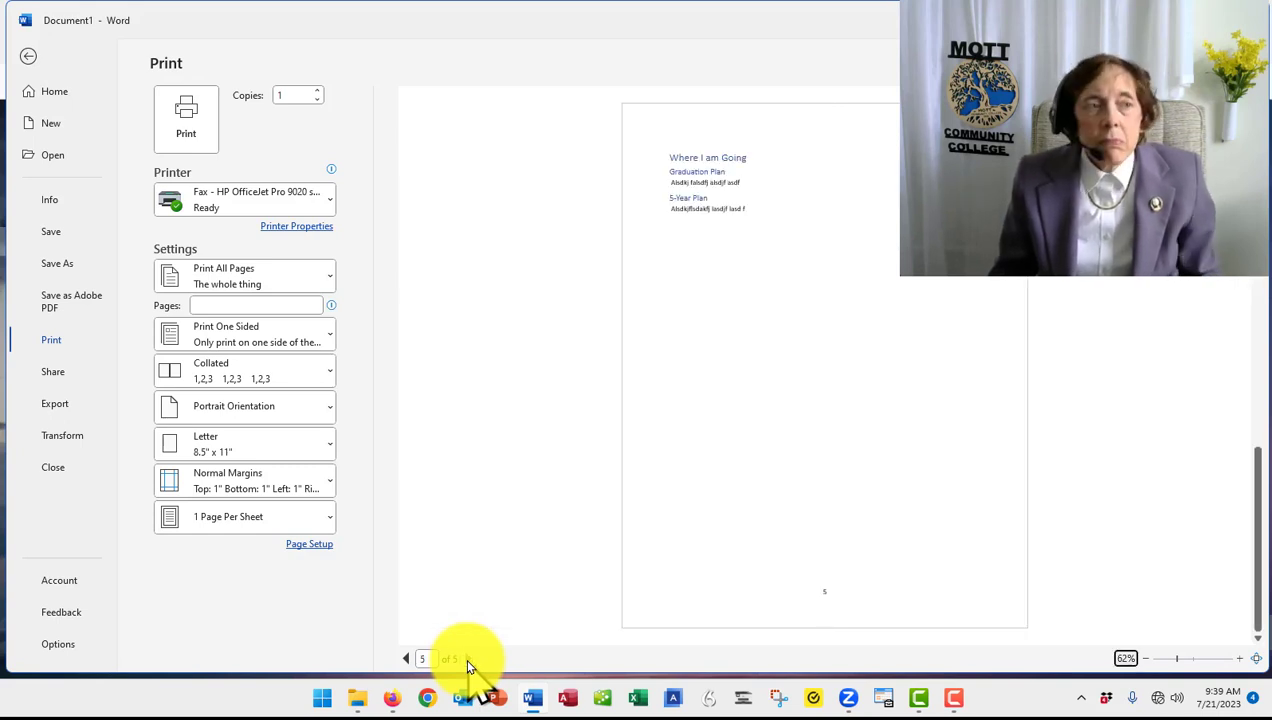
pyautogui.press('Escape')
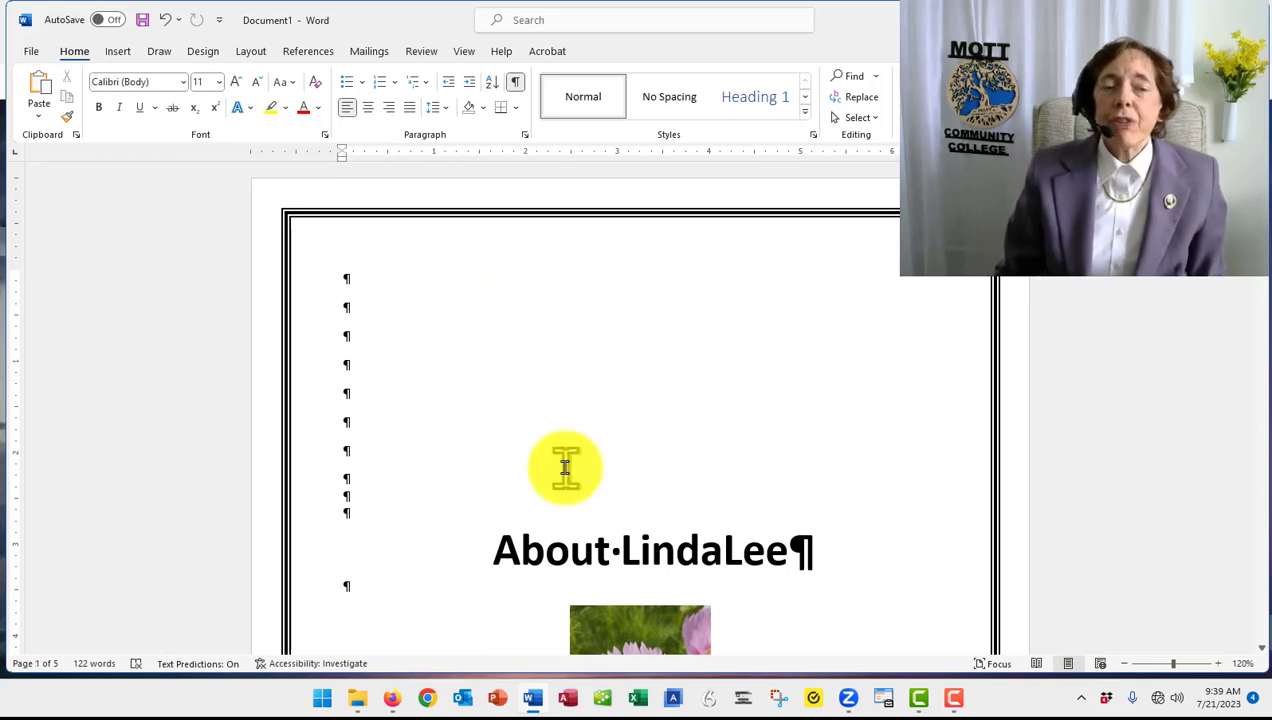
pyautogui.press('alt')
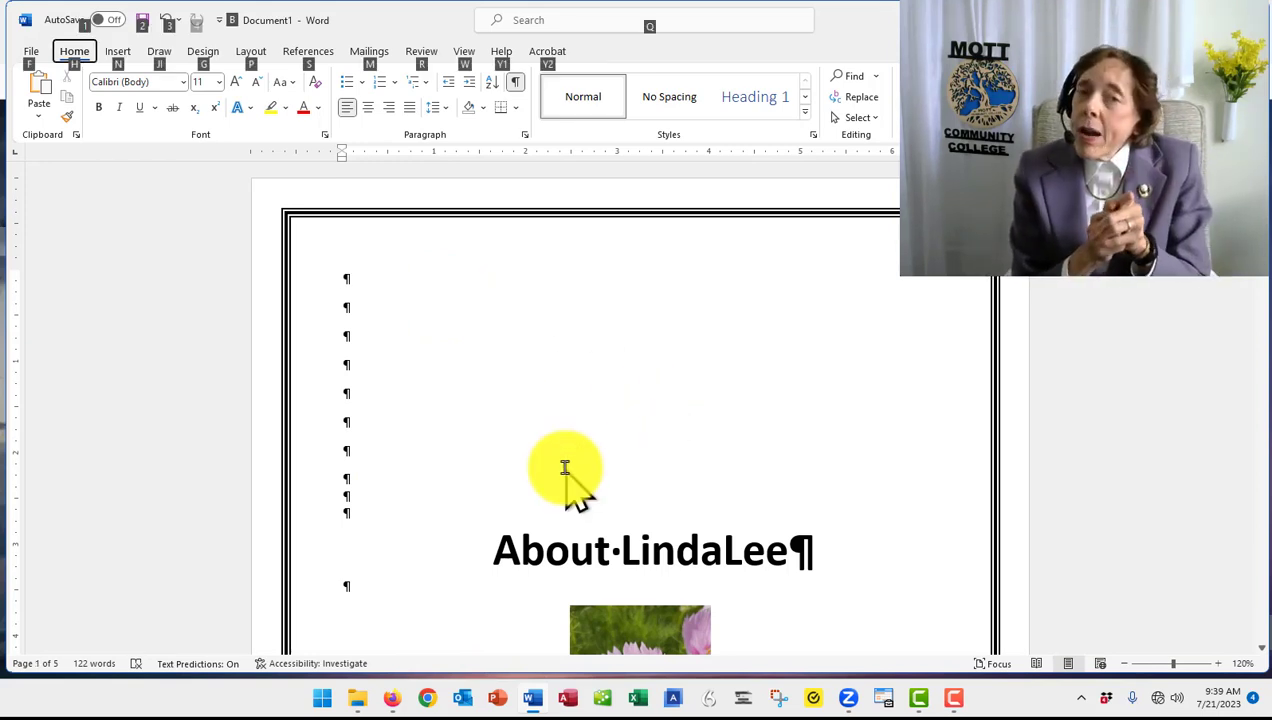
pyautogui.press('Escape')
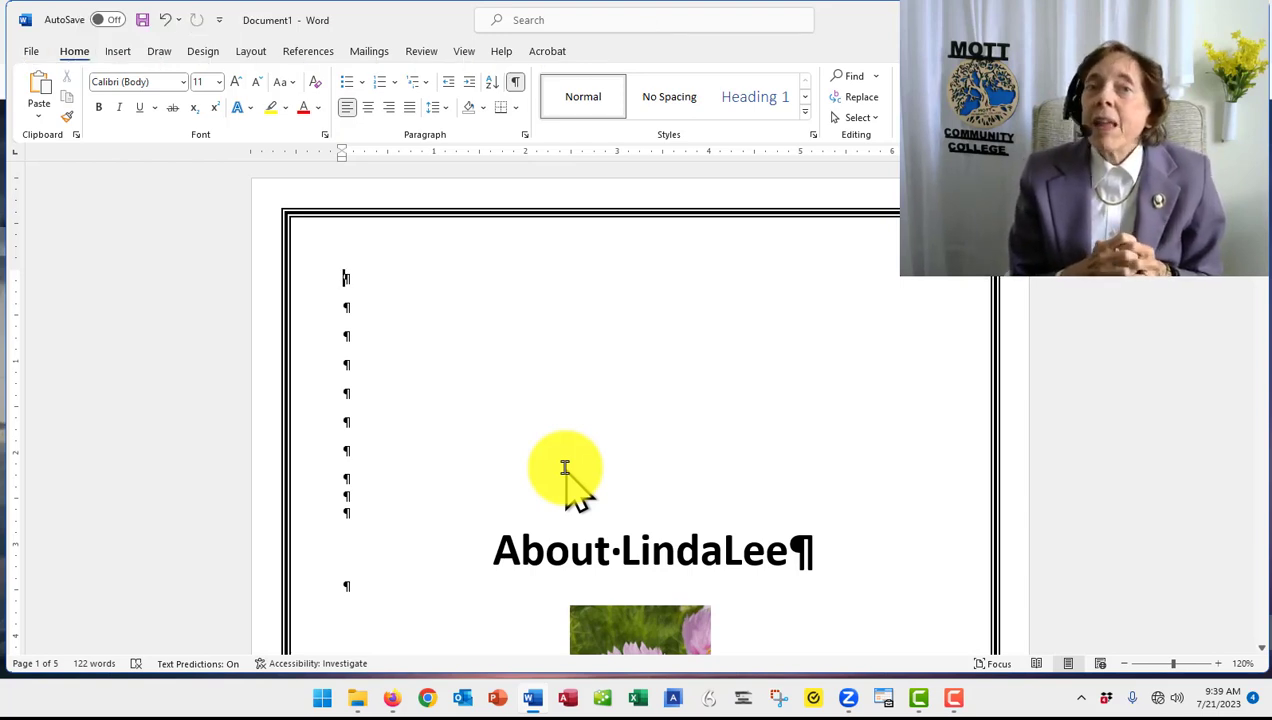